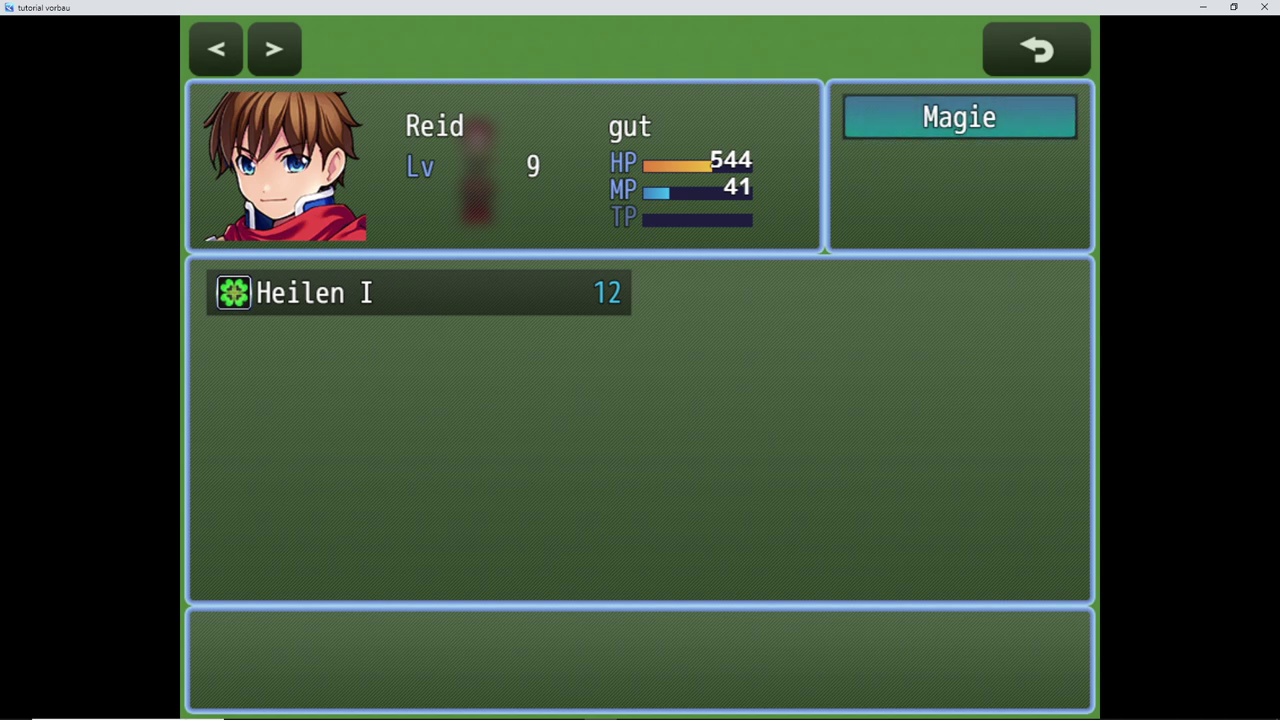
Close the playtest and create an event at tile 7,2 with the red-haired character from Actor1 as its image
left_click(1264, 7)
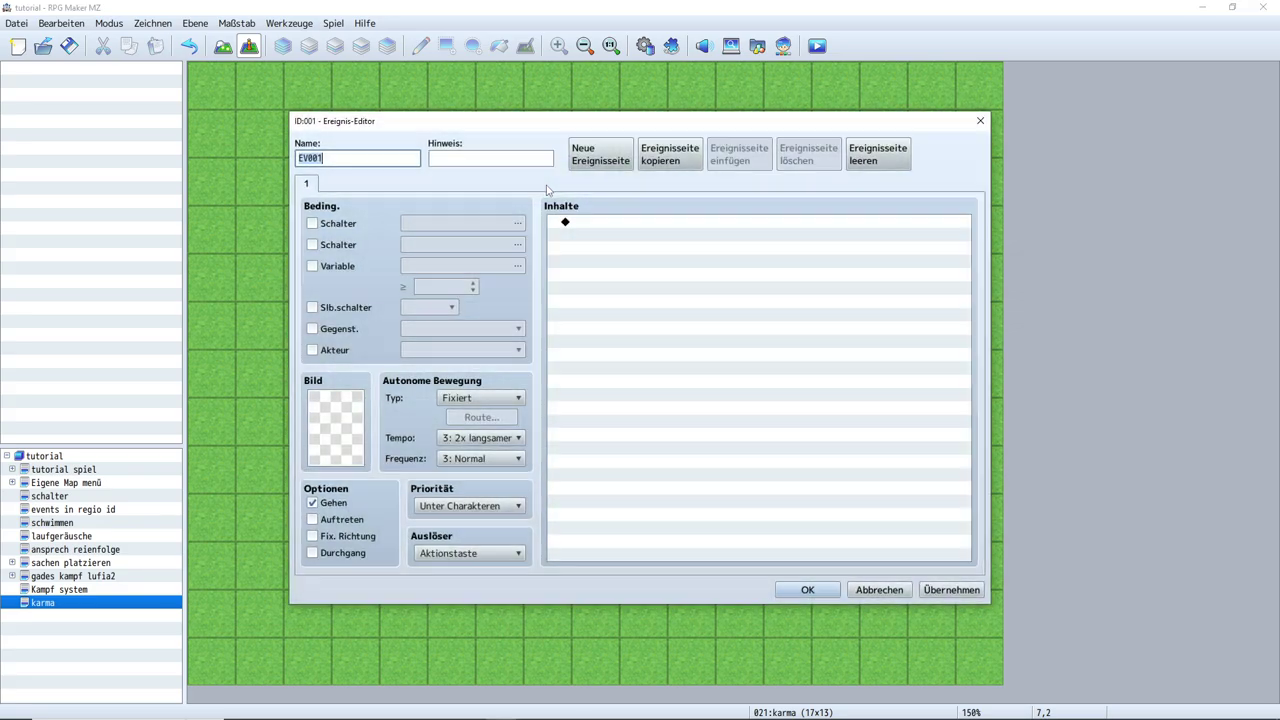
double_click(547, 190)
double_click(327, 428)
left_click(455, 244)
left_click(730, 236)
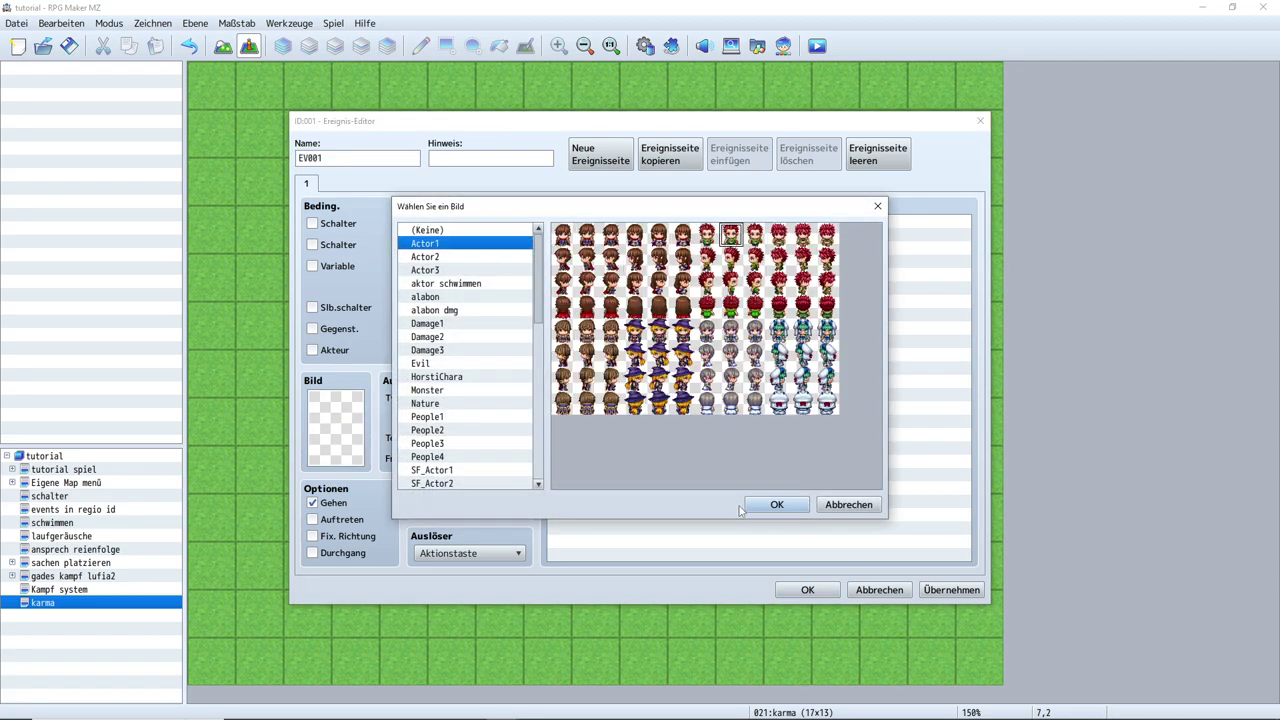
left_click(776, 504)
Add a Show Choices command to the event with the options "streicheln" and "hauen"
double_click(656, 229)
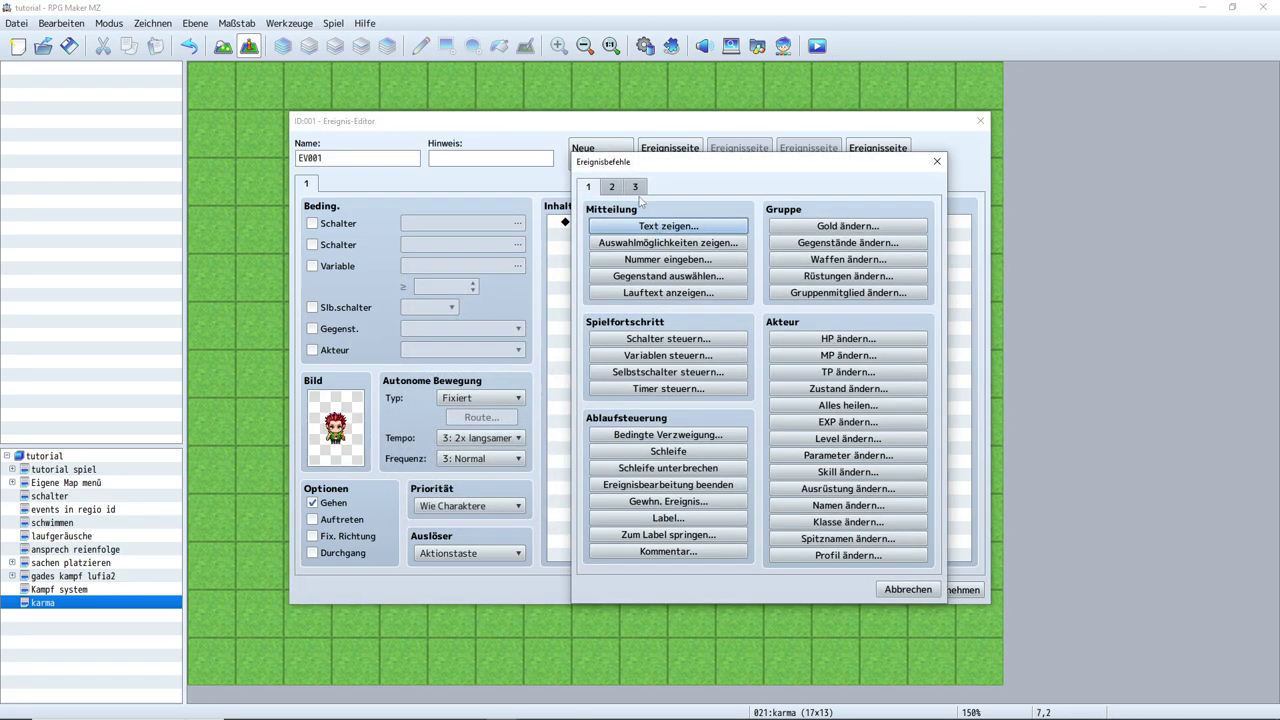
left_click(646, 244)
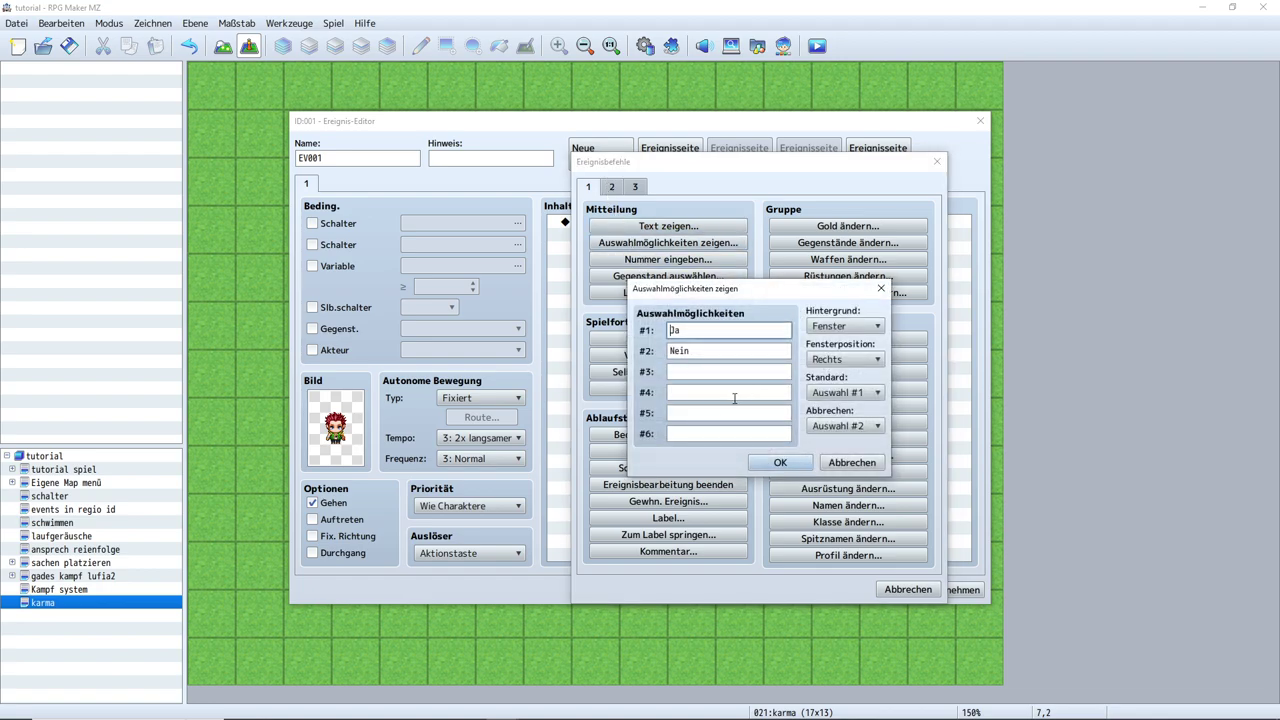
type("streicheln")
key("Tab")
type("n")
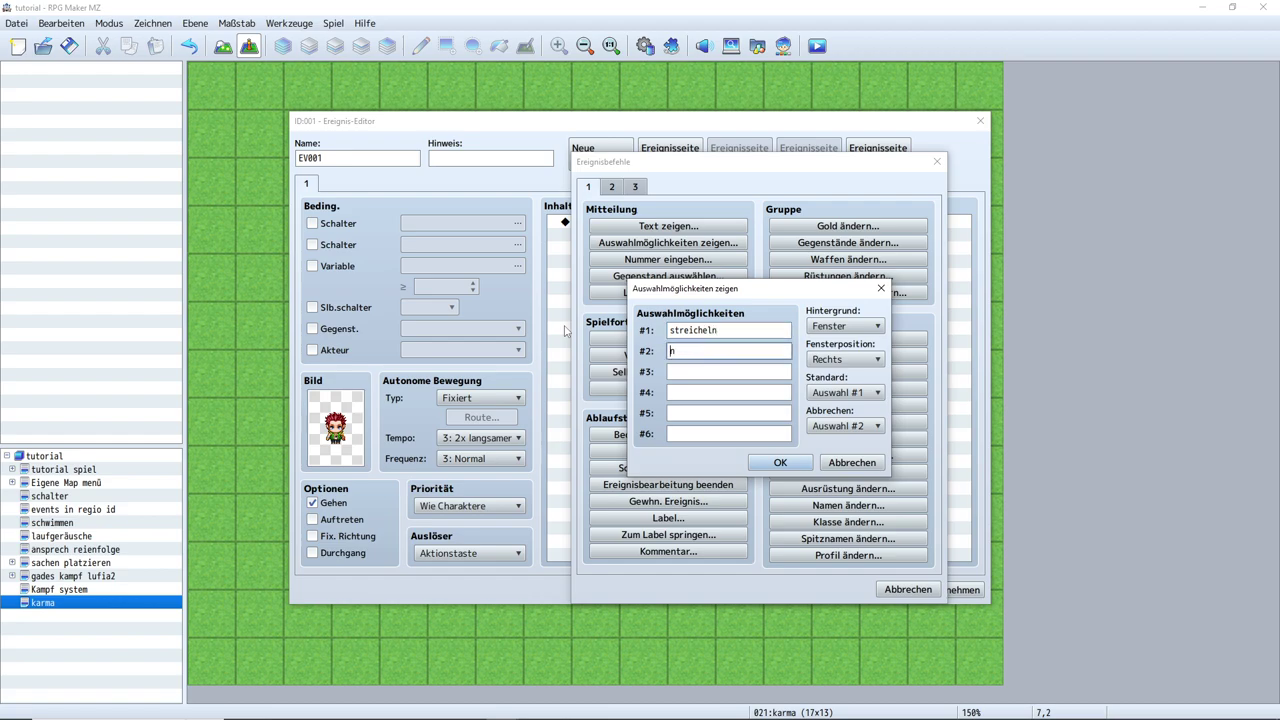
type("hauen")
left_click(770, 464)
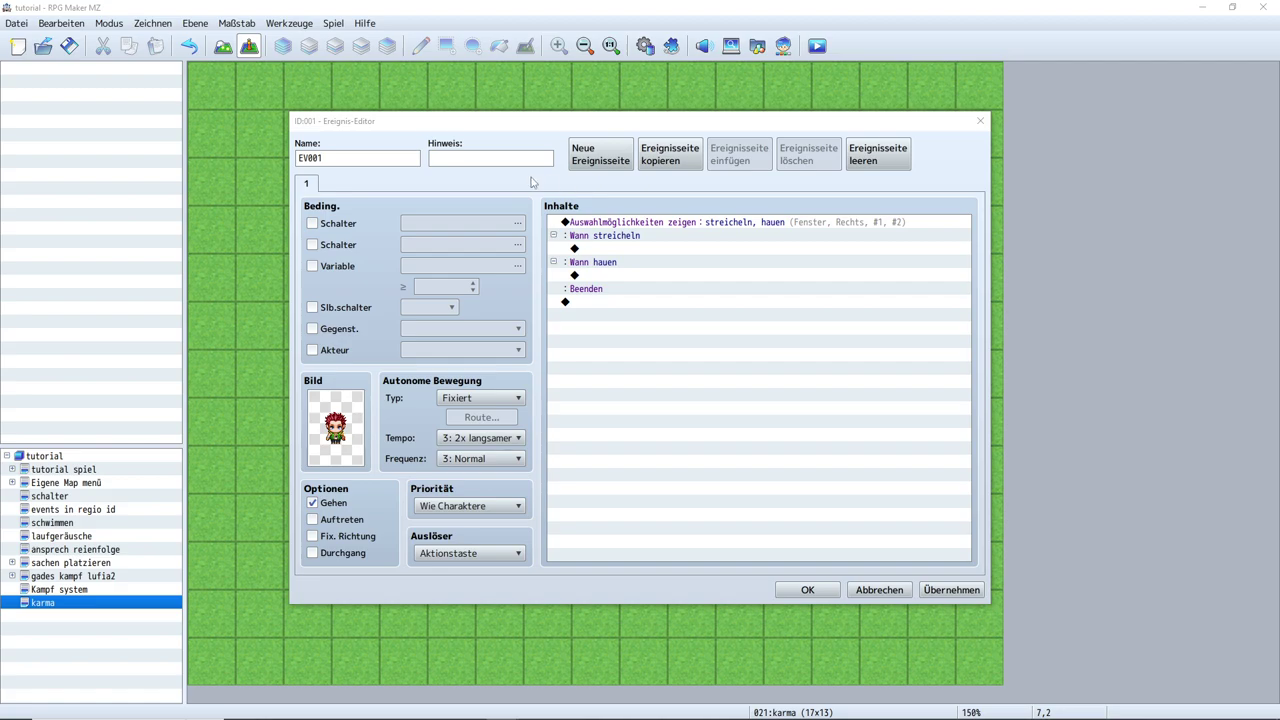
Apply and close the event, and move the player's start position to tile 7,4, two tiles below the event
left_click(951, 606)
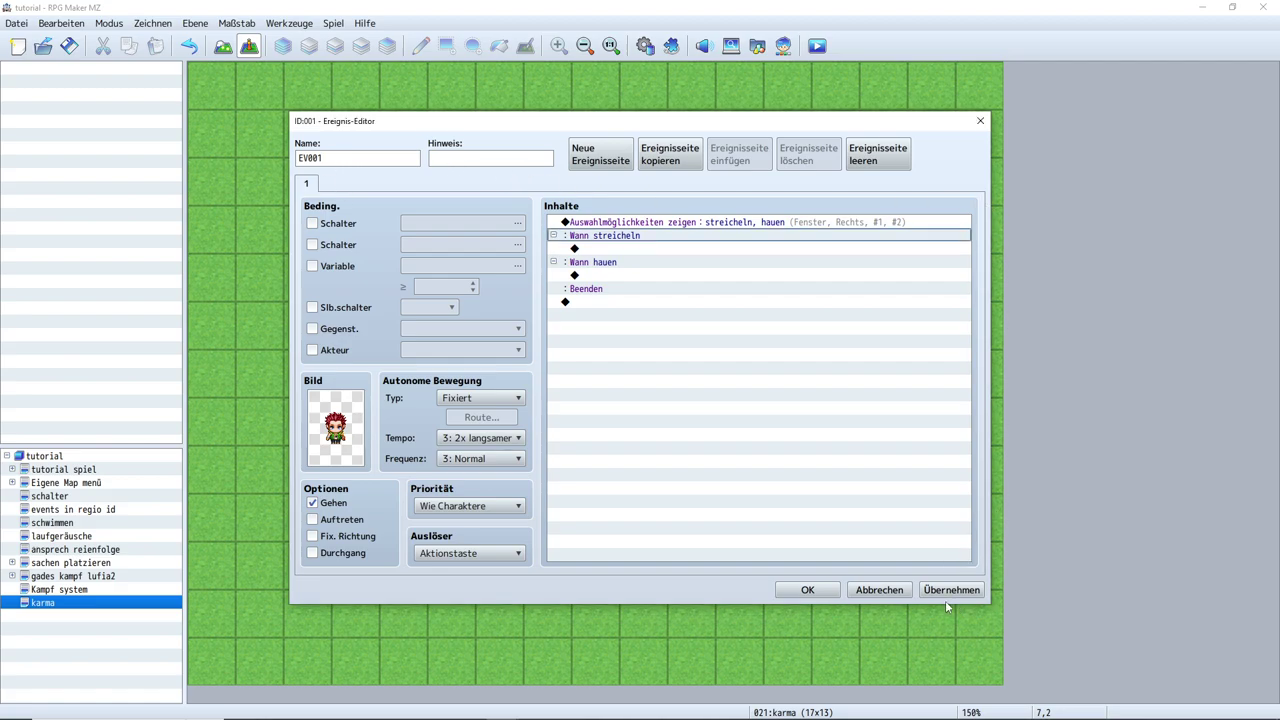
left_click(950, 590)
left_click(784, 592)
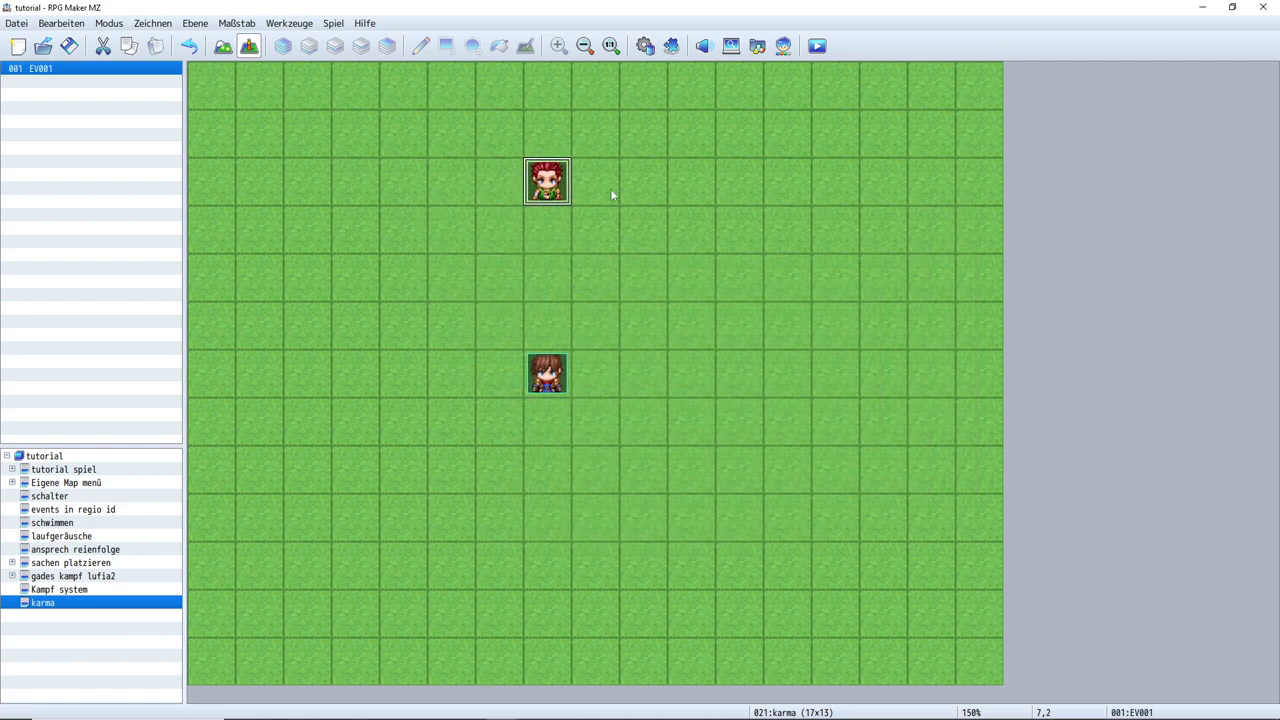
left_click(547, 373)
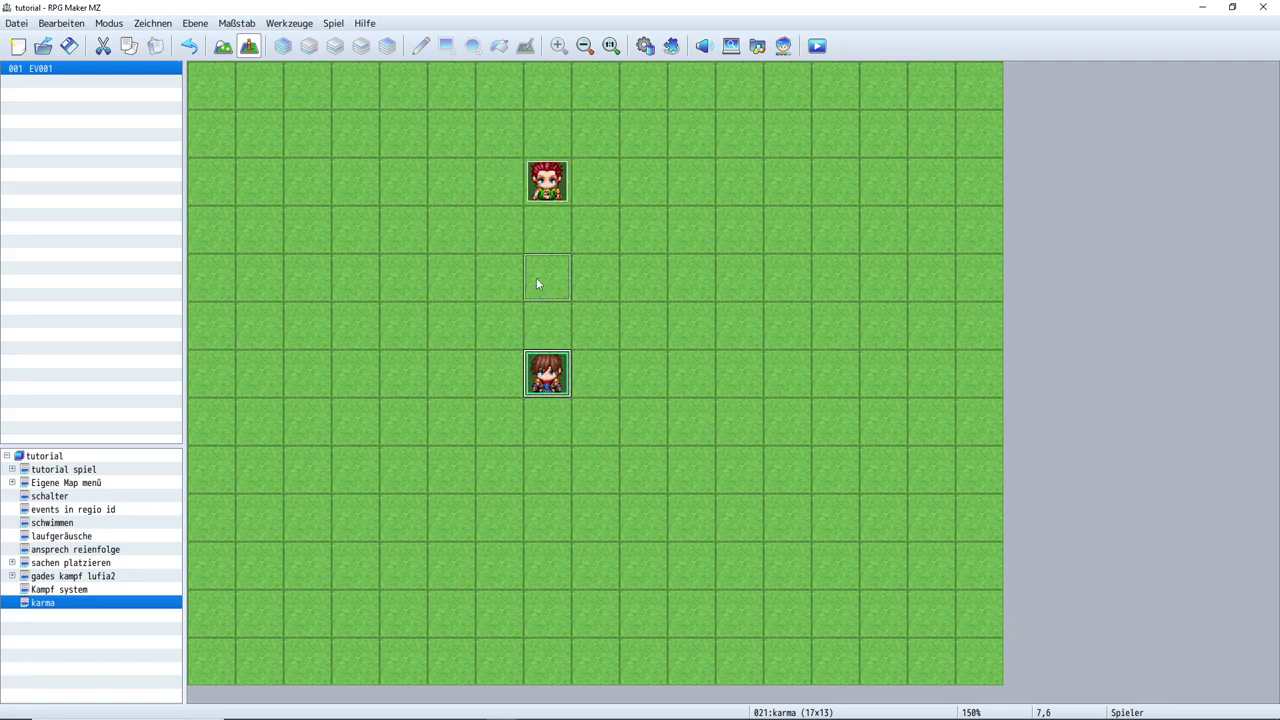
left_click_drag(547, 373, 538, 288)
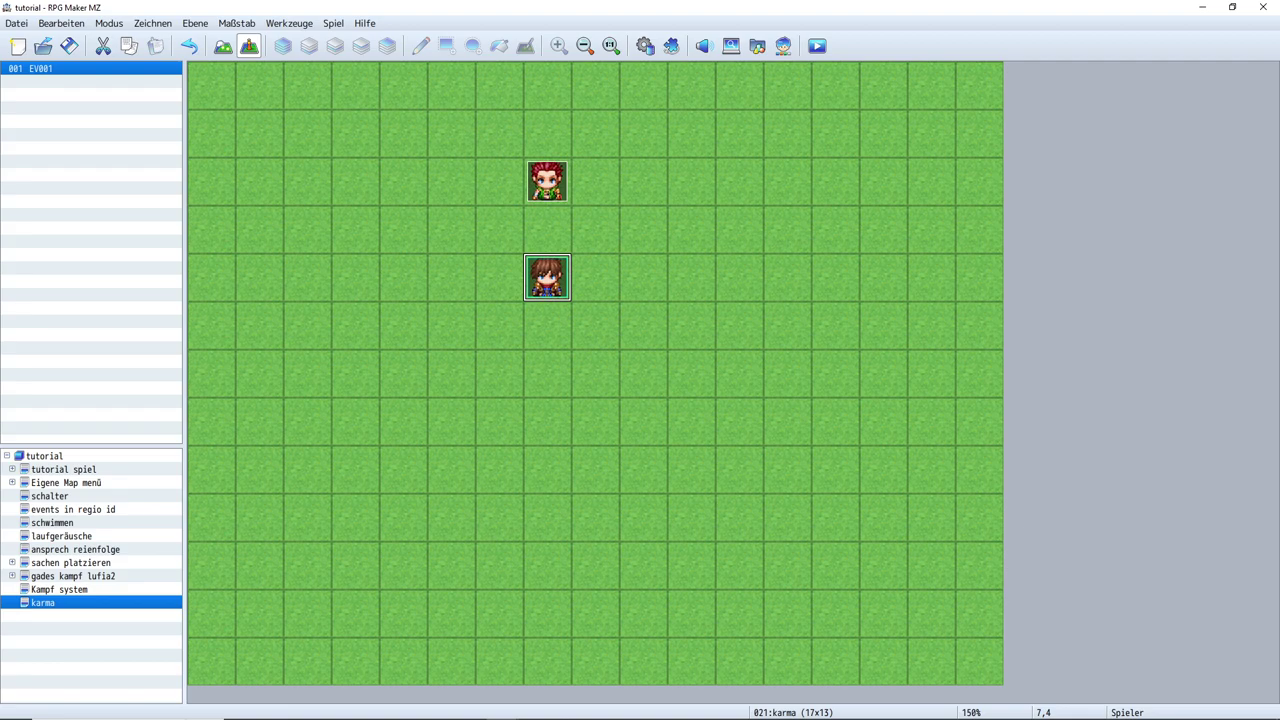
Begin a Control Variables command in the event's streicheln branch, naming variable 0060 "karma" and selecting it
double_click(540, 192)
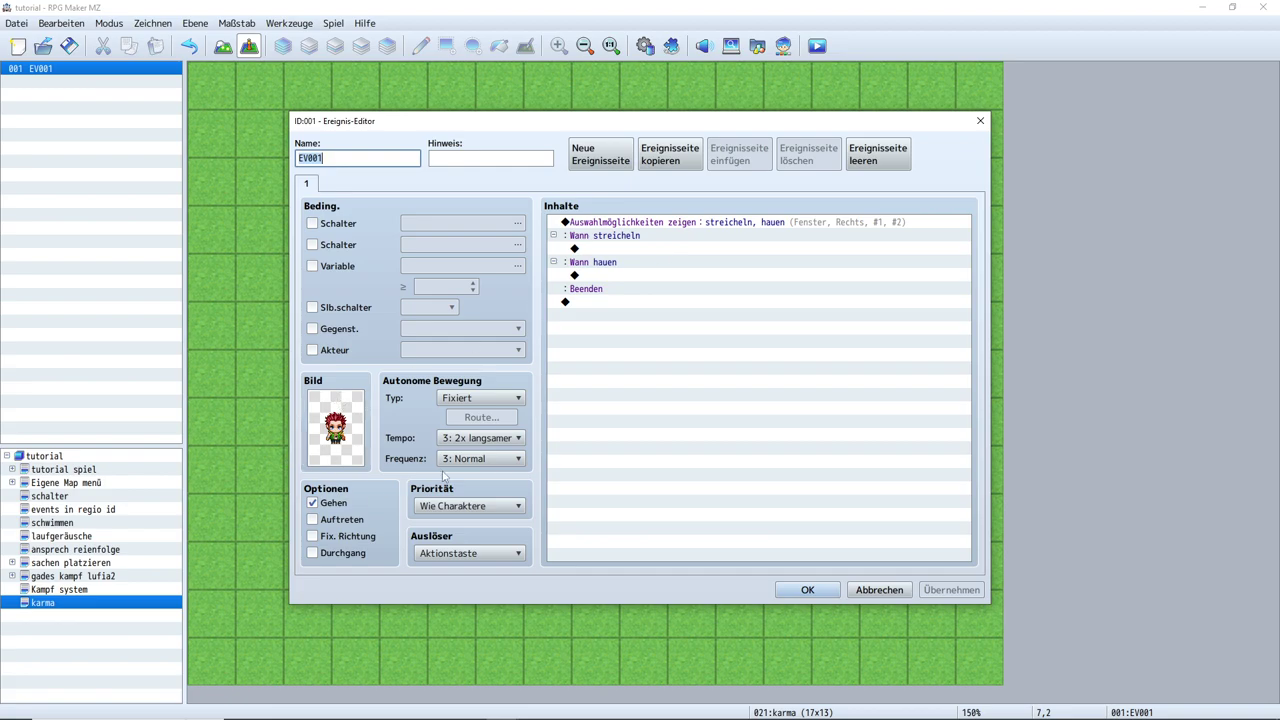
double_click(662, 249)
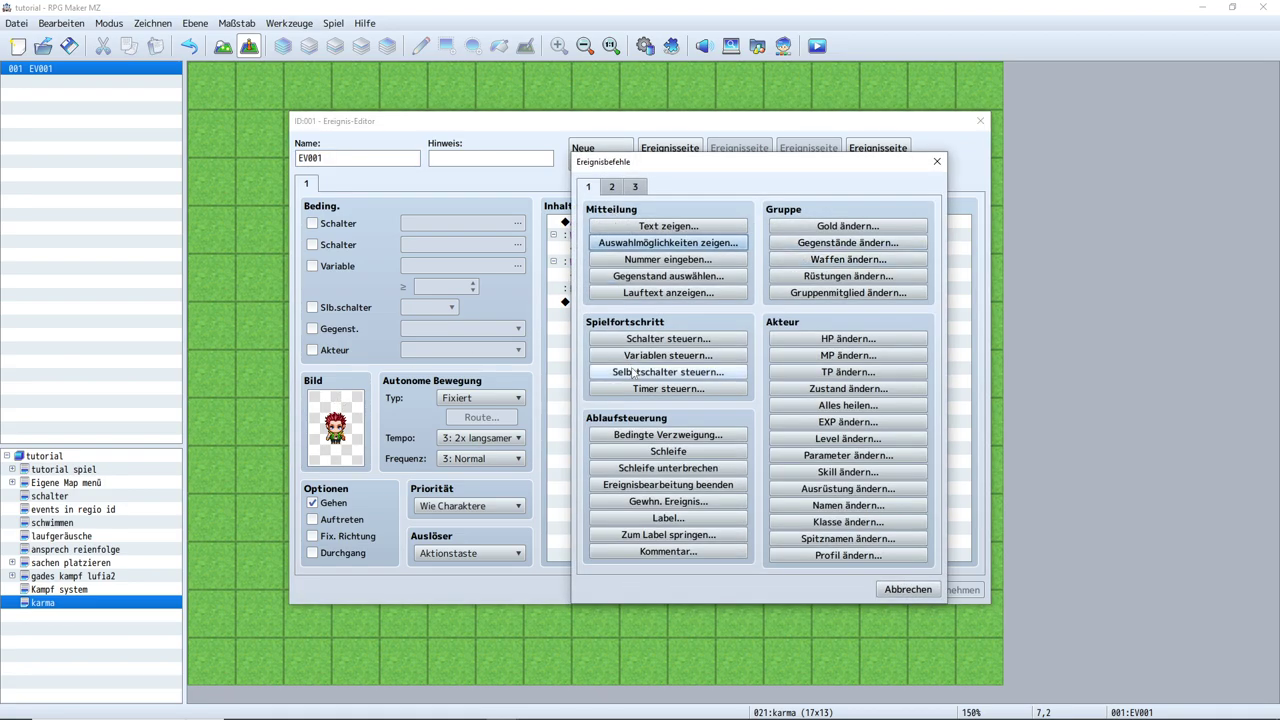
left_click(742, 355)
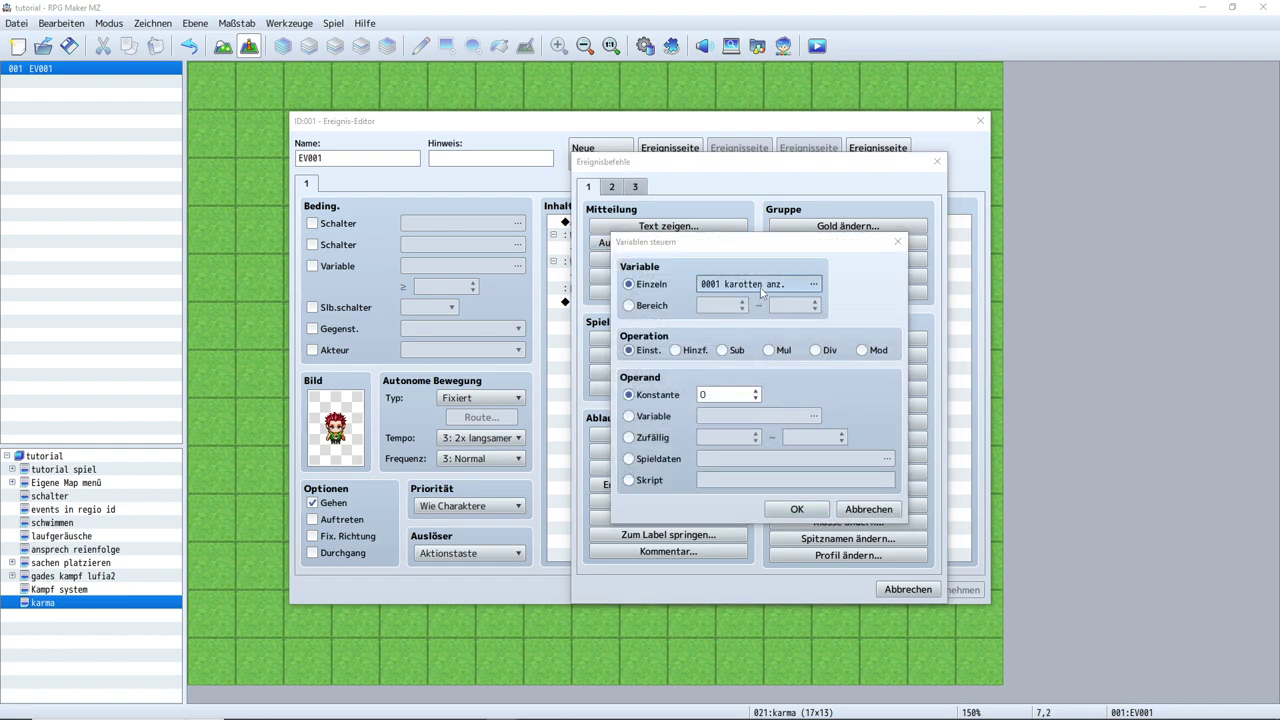
left_click(813, 284)
left_click(655, 274)
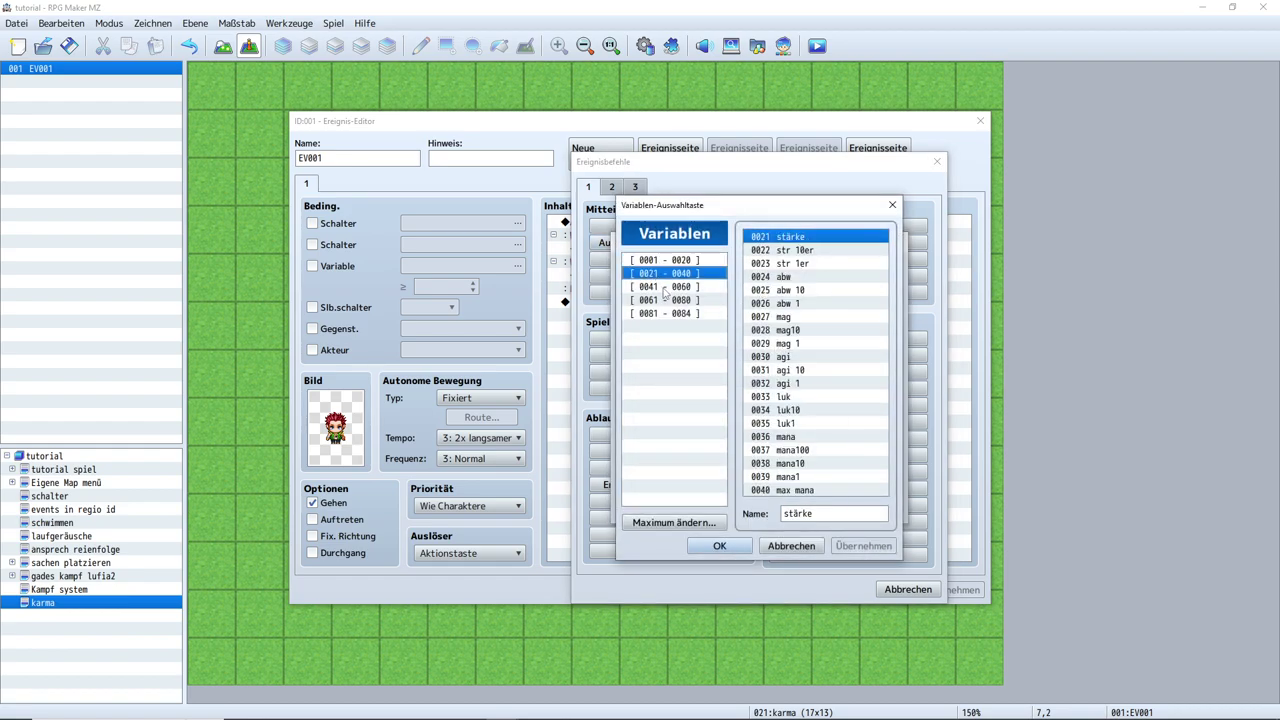
left_click(666, 287)
left_click(818, 490)
left_click(804, 515)
type("karma")
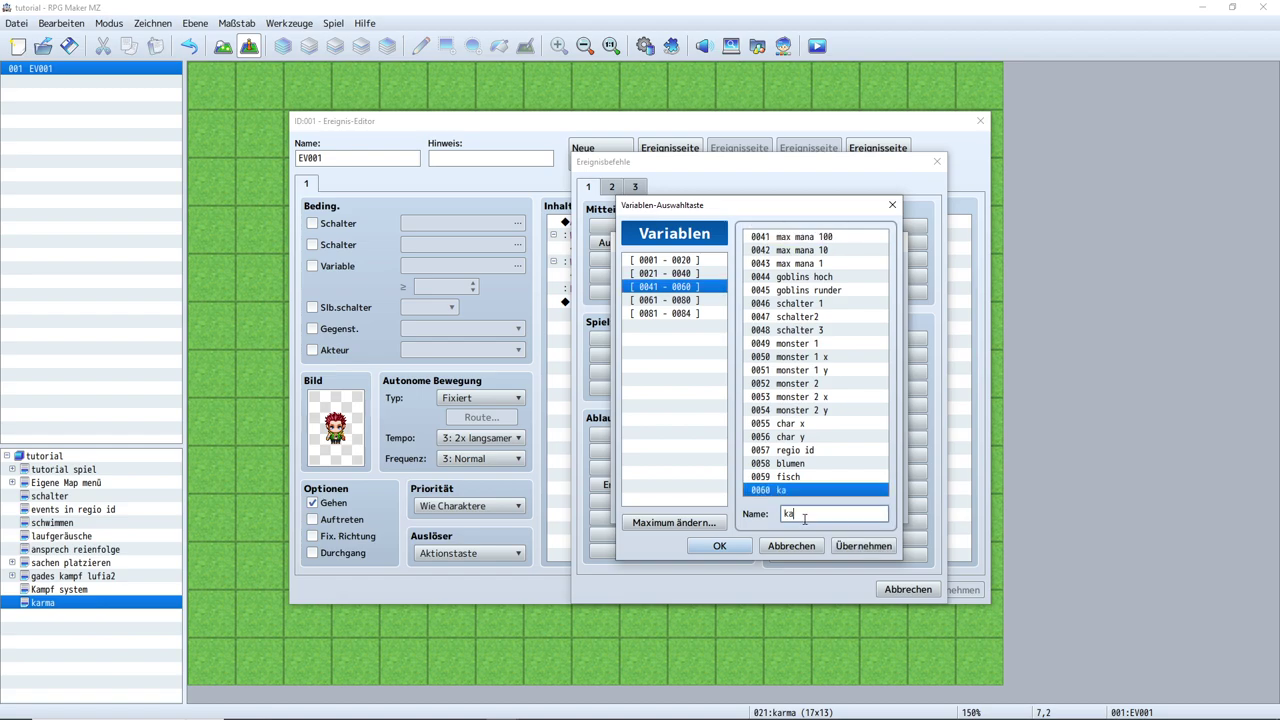
left_click(863, 546)
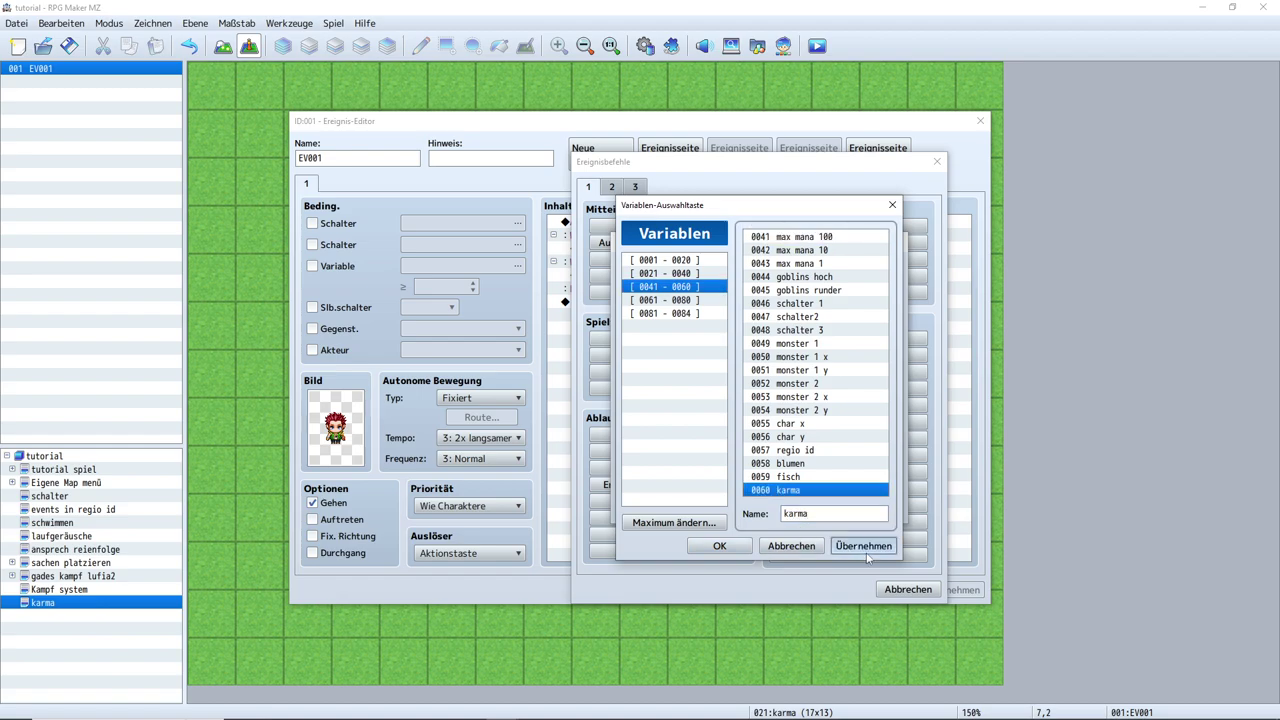
left_click(719, 546)
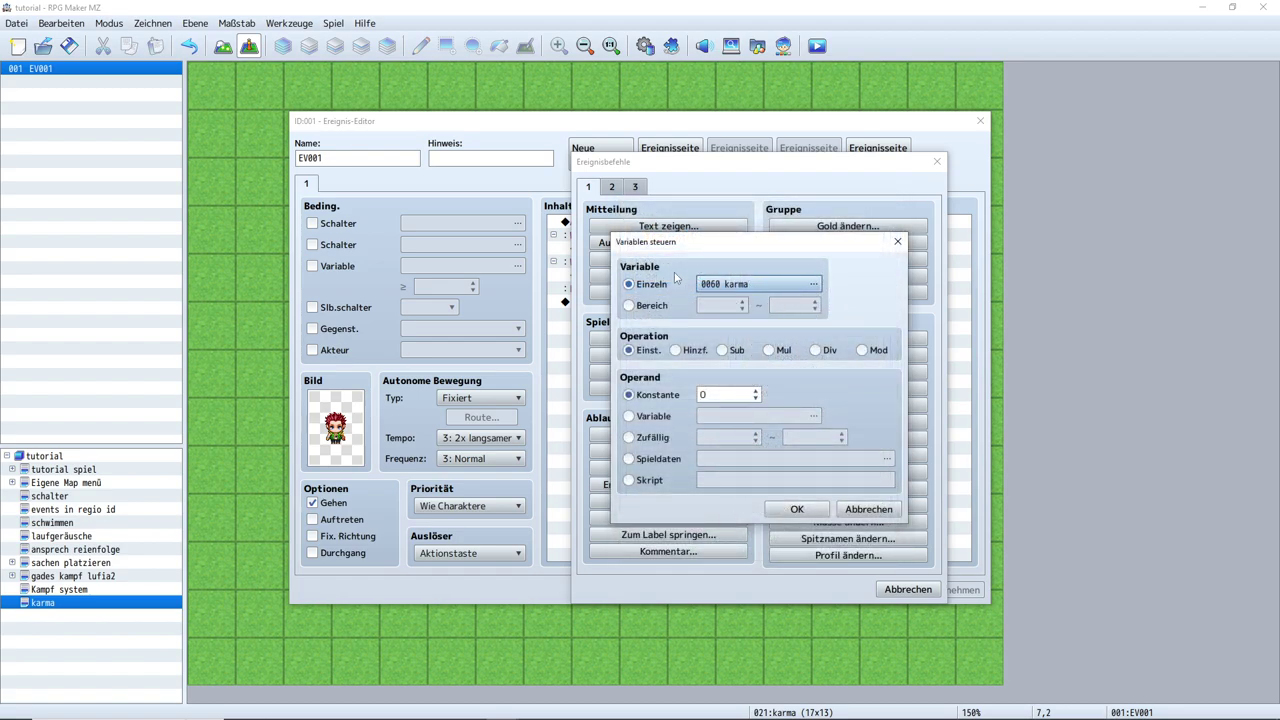
Set the streicheln branch's variable command to add the constant 50 to karma
left_click(675, 351)
left_click(725, 395)
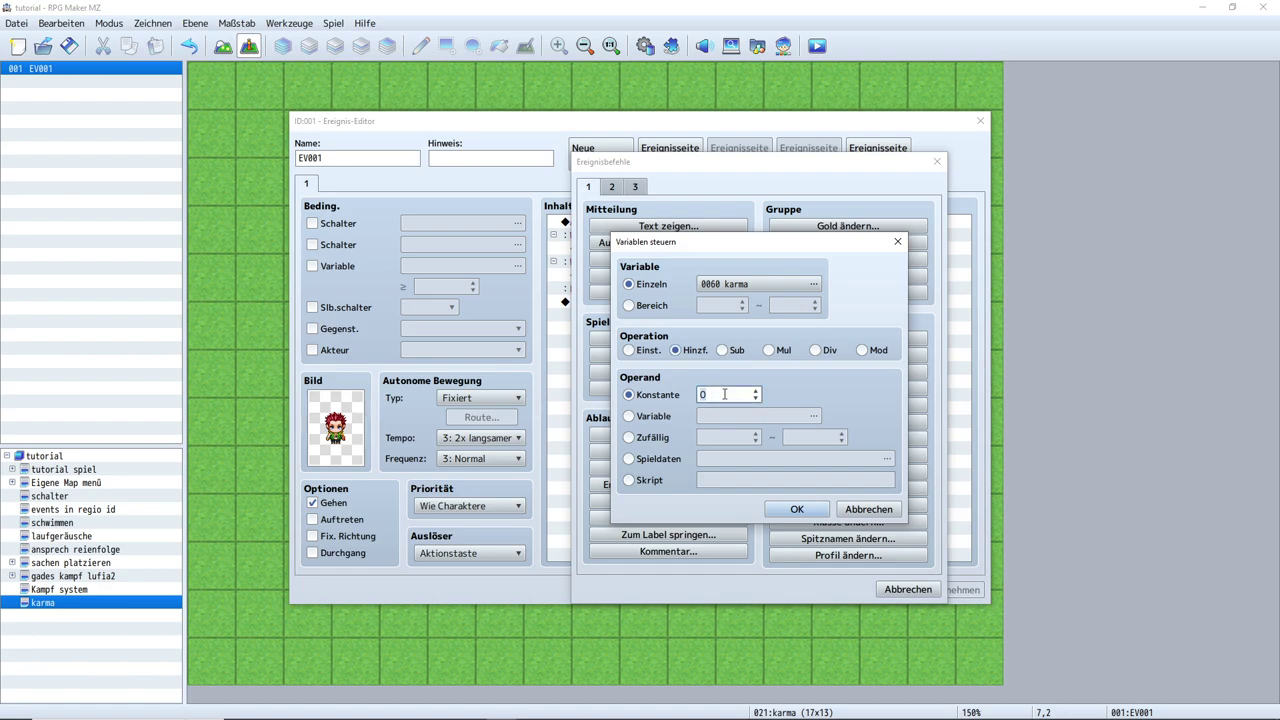
key("BackSpace")
type("50")
left_click(775, 510)
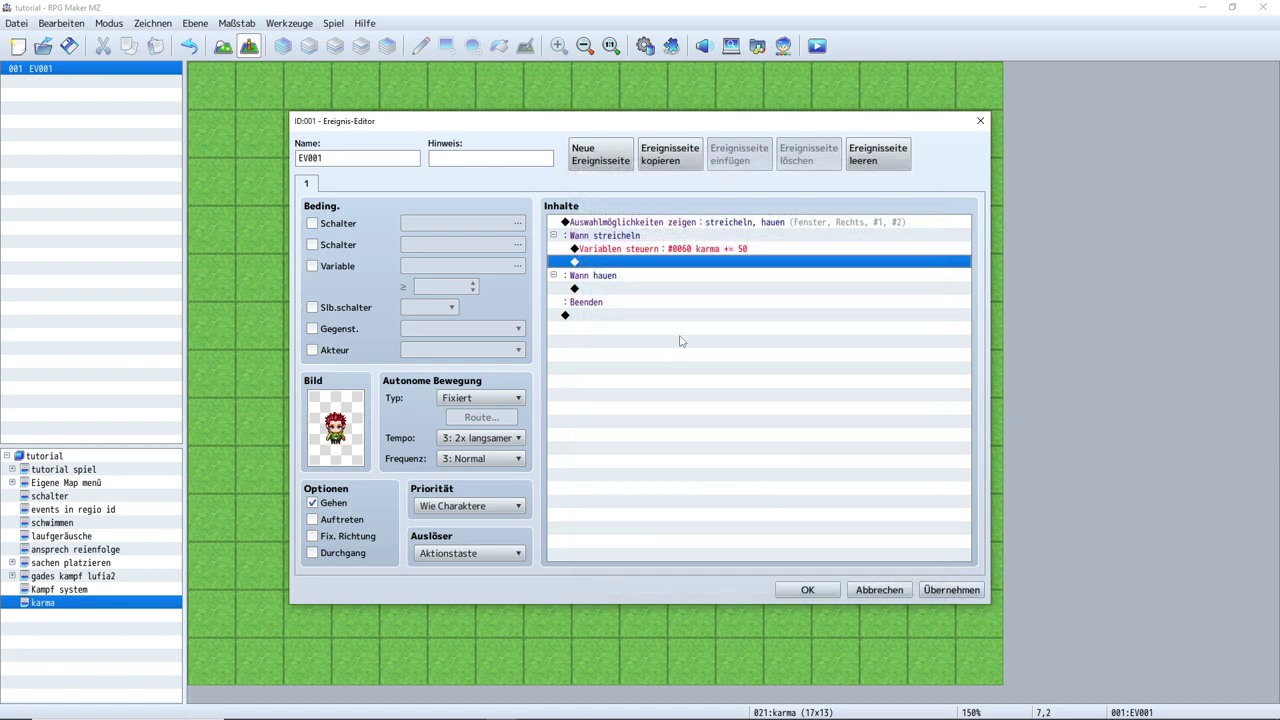
Change the amount added to karma in the streicheln branch to 10
double_click(718, 248)
double_click(739, 395)
type("10")
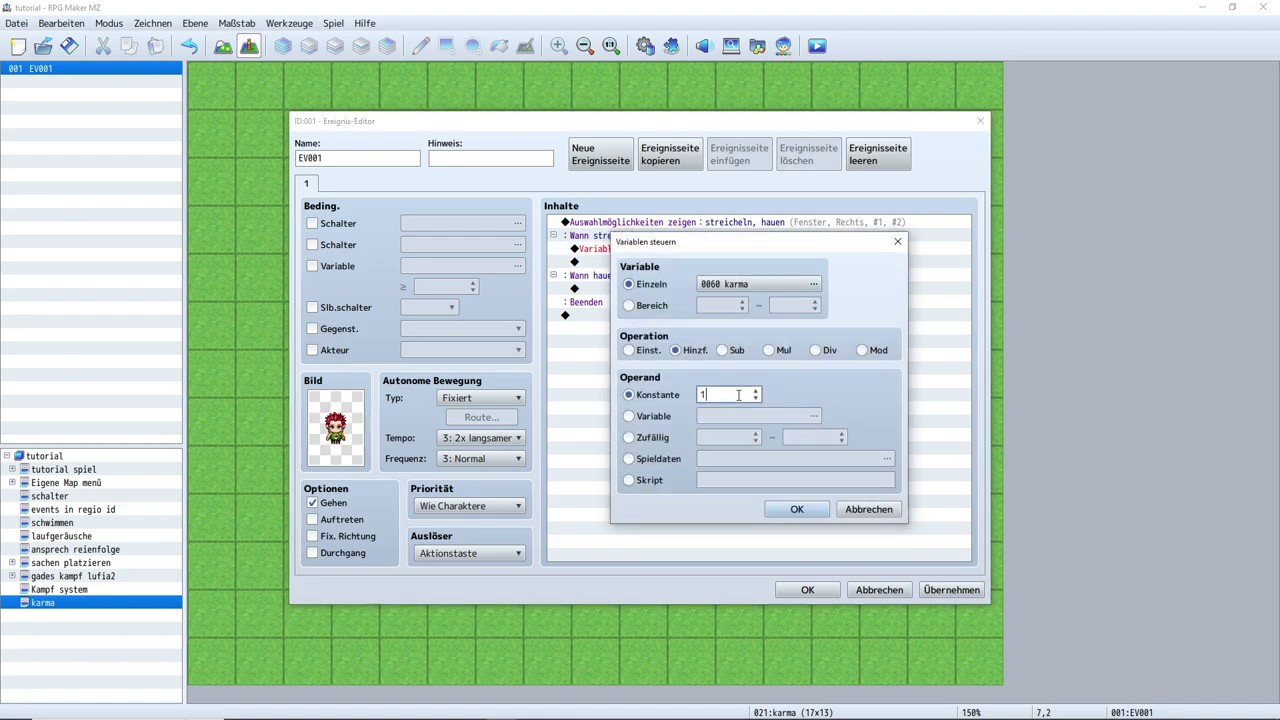
left_click(776, 512)
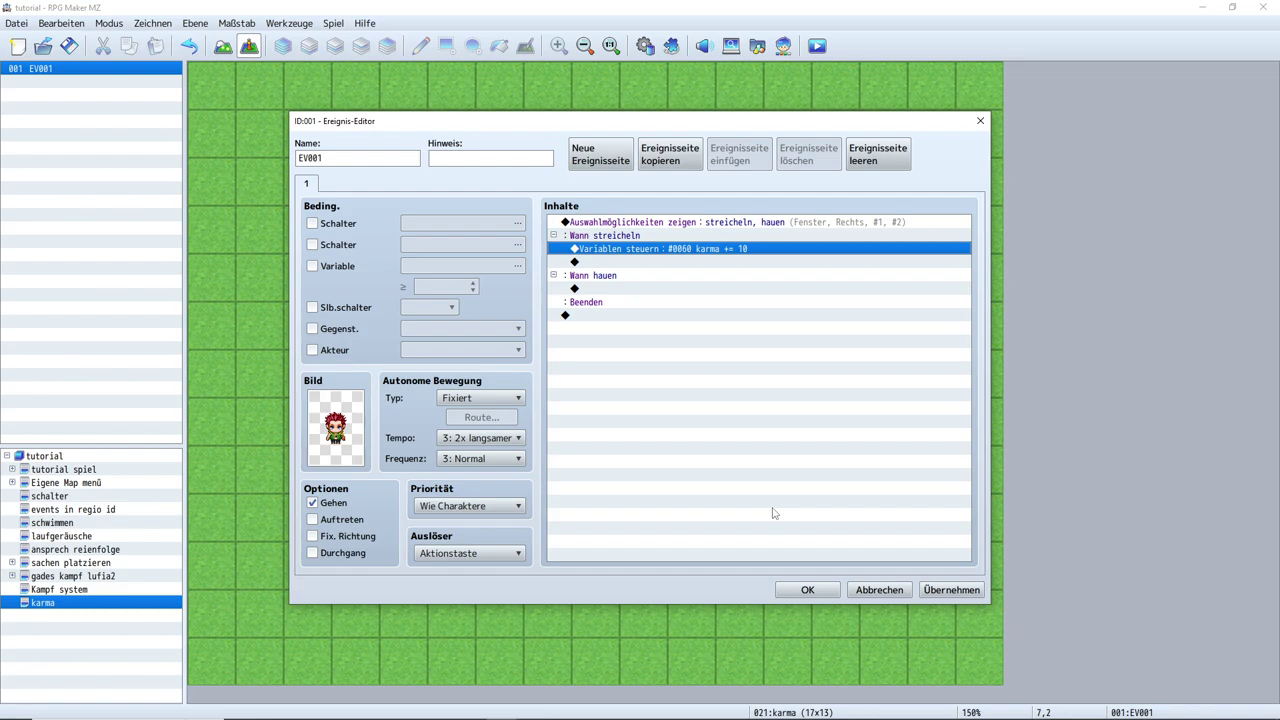
Insert a copy of the karma command in the hauen branch and change its operation to subtraction
left_click(628, 290)
key("ctrl+v")
double_click(688, 289)
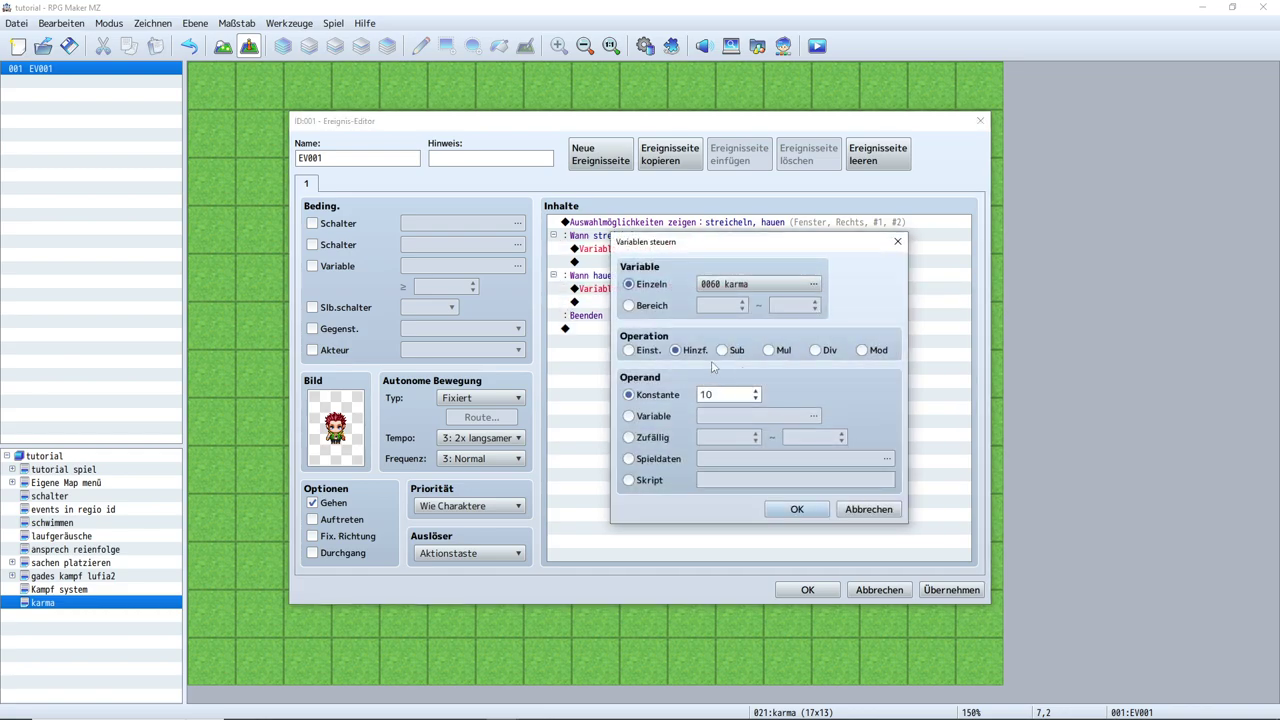
left_click(722, 350)
left_click(797, 509)
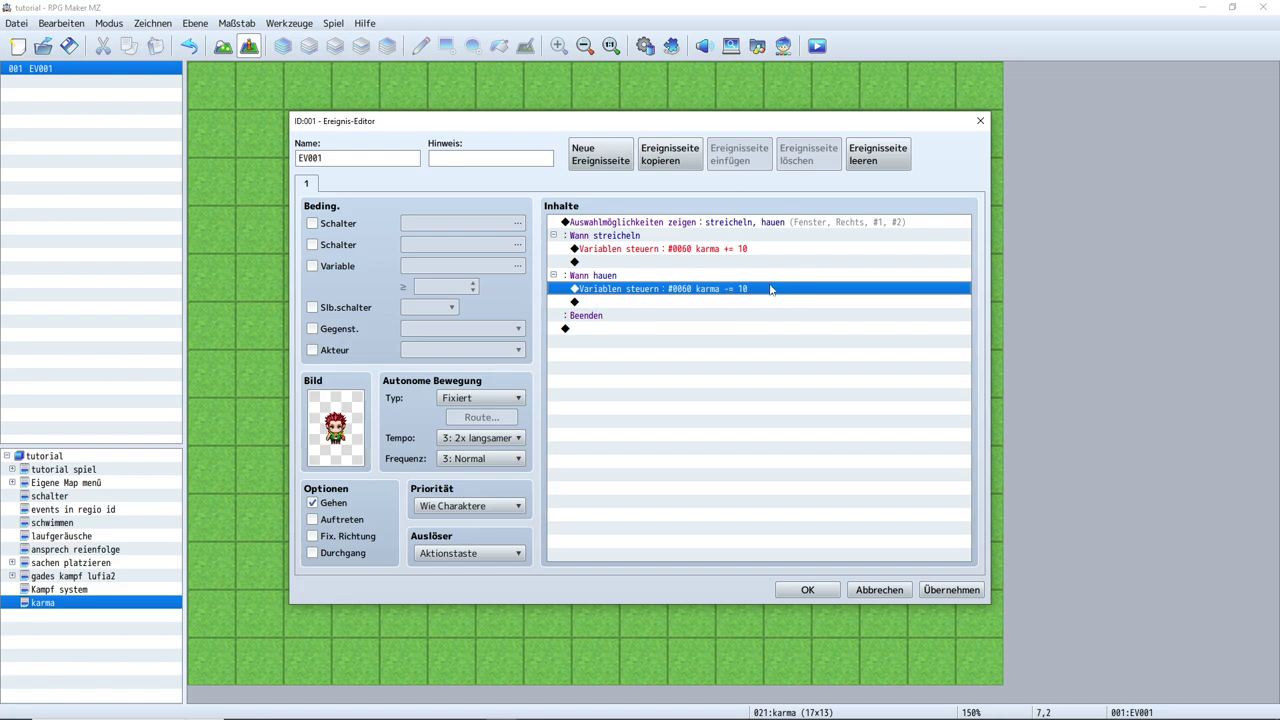
Review the karma command in the hauen branch, and apply and close the event
double_click(710, 292)
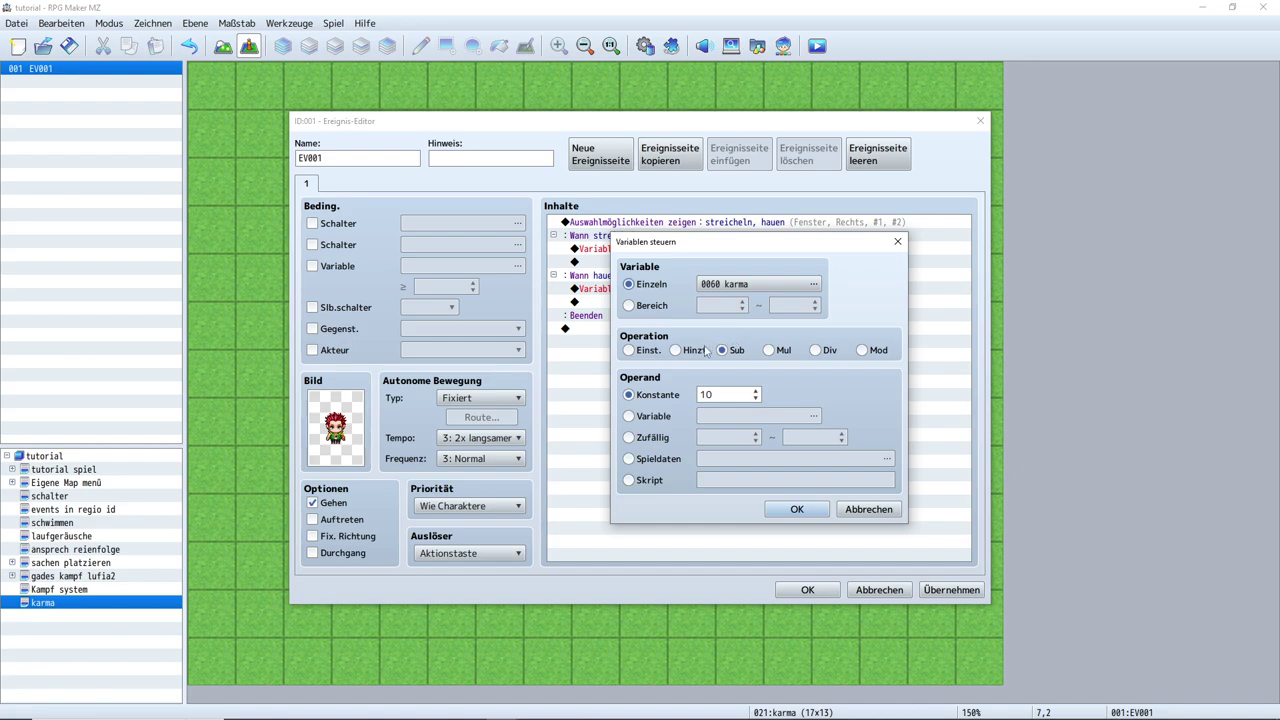
left_click(790, 508)
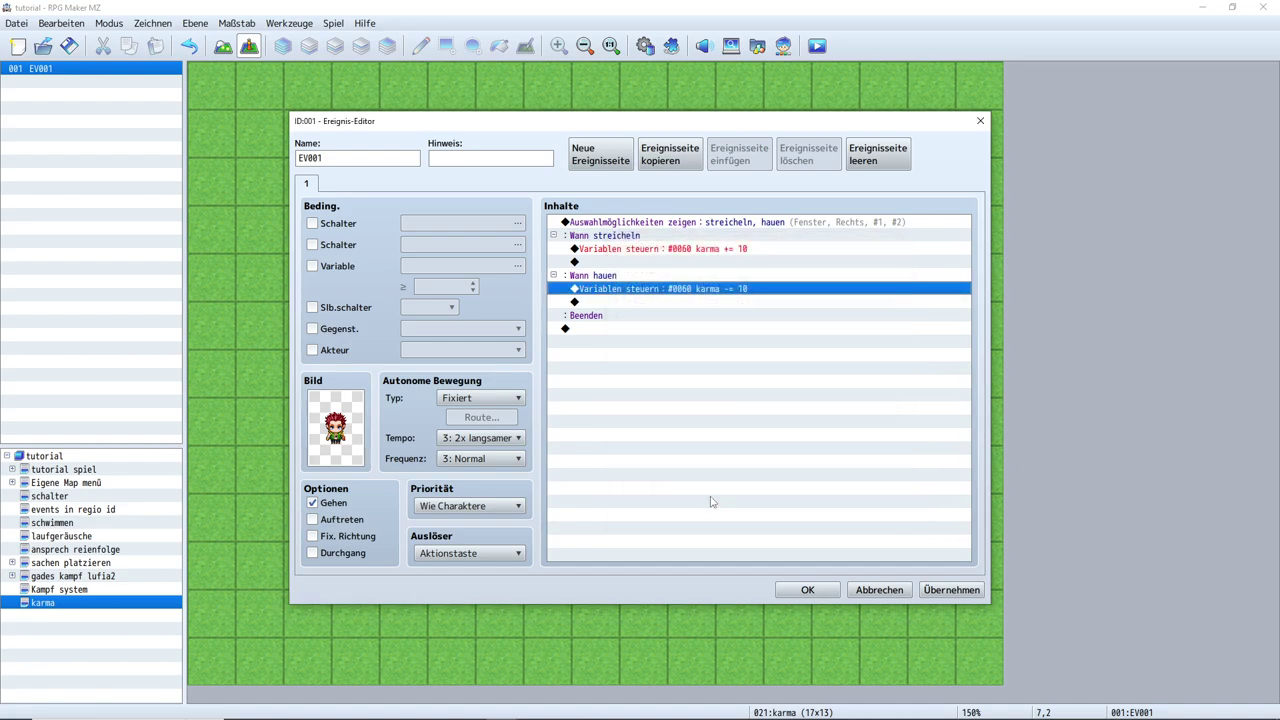
left_click(951, 589)
left_click(808, 589)
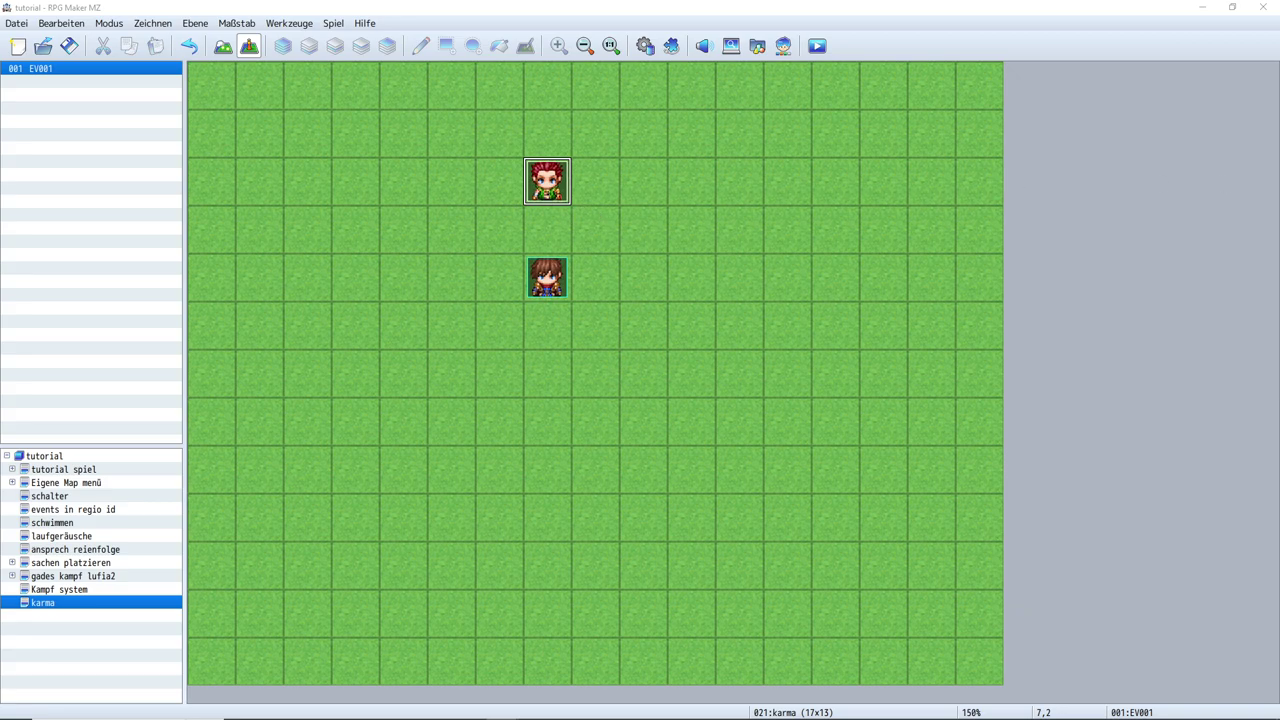
Create a new event at tile 0,0 and set its trigger to Parallel
double_click(223, 86)
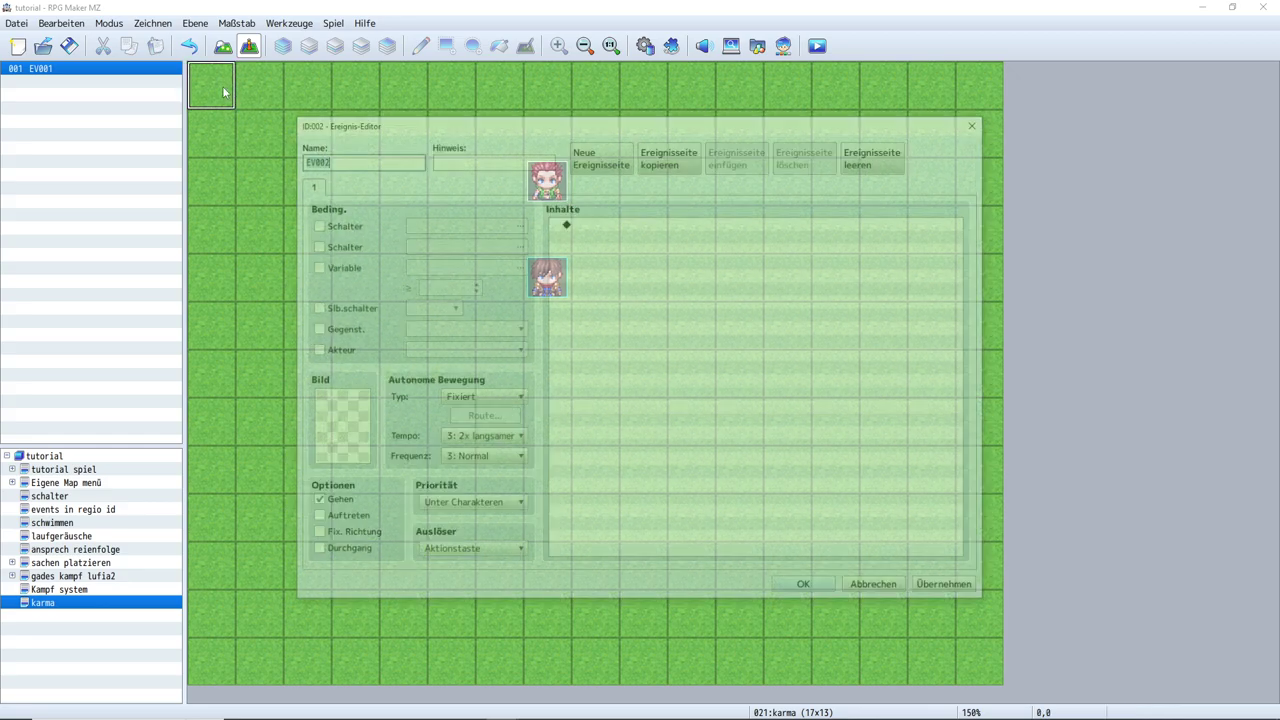
left_click(500, 553)
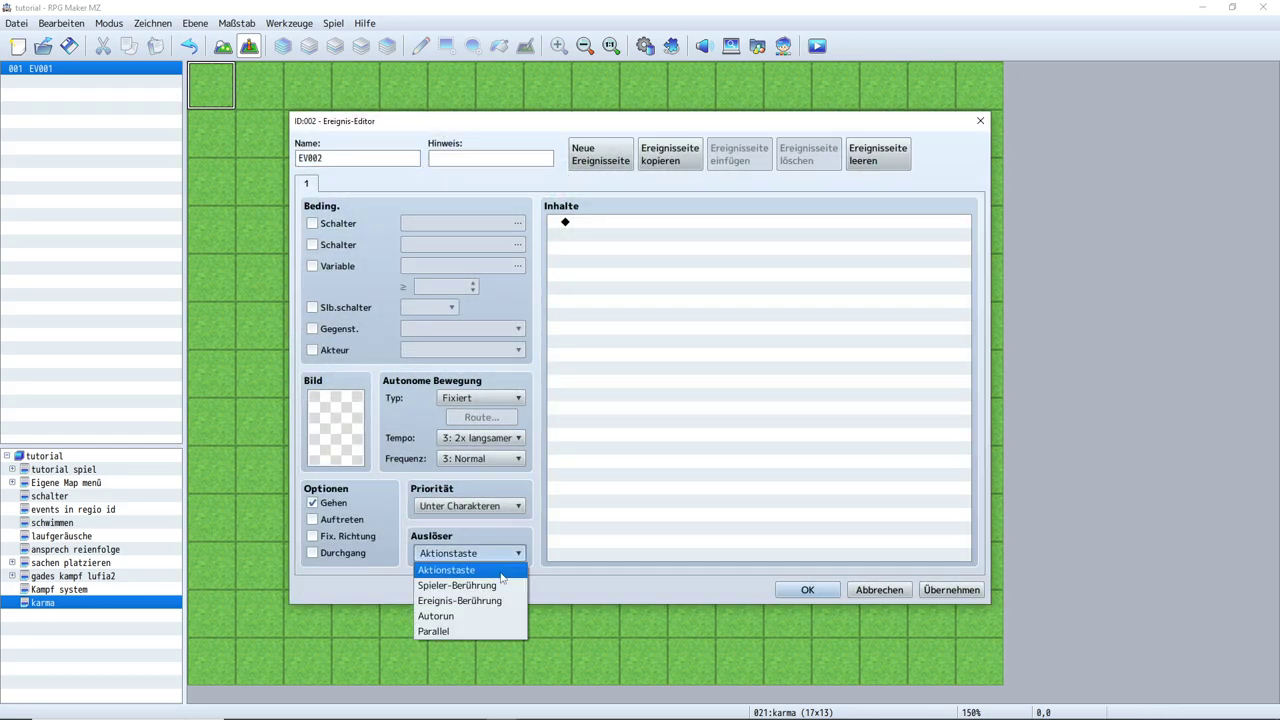
left_click(476, 631)
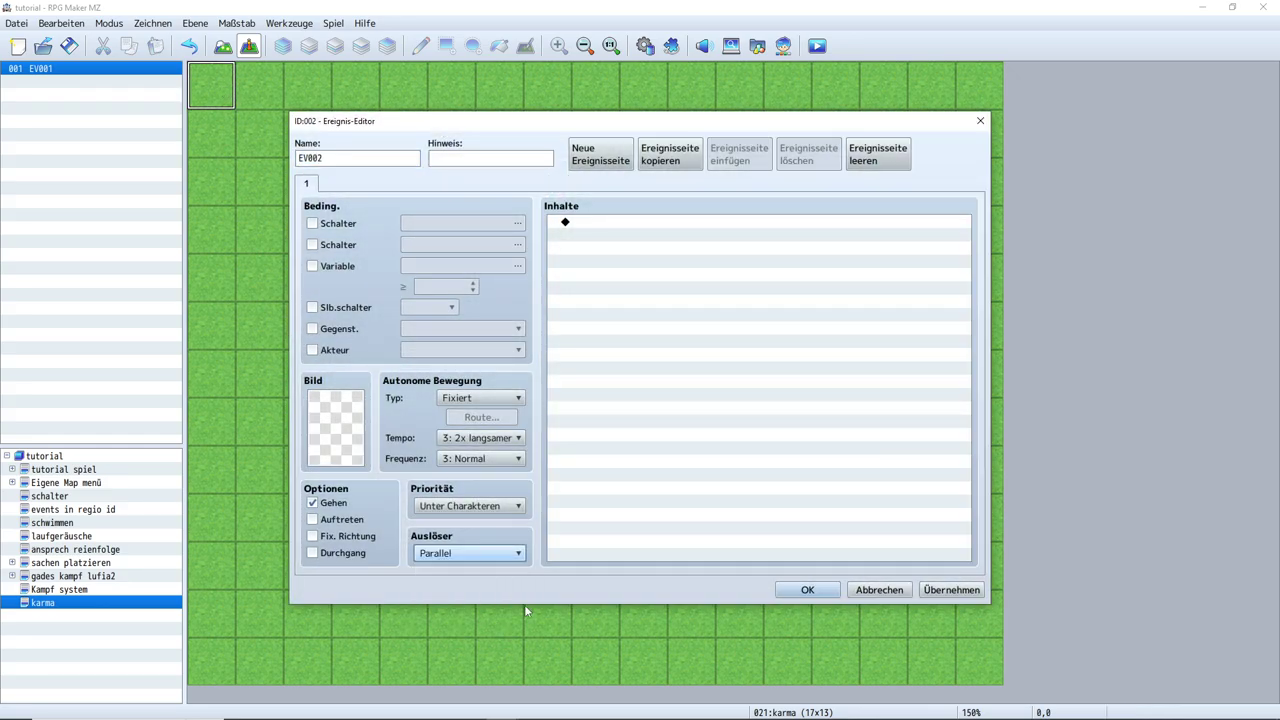
Add a Control Variables command to the parallel event that sets variable 0060 karma to the constant 150
double_click(632, 222)
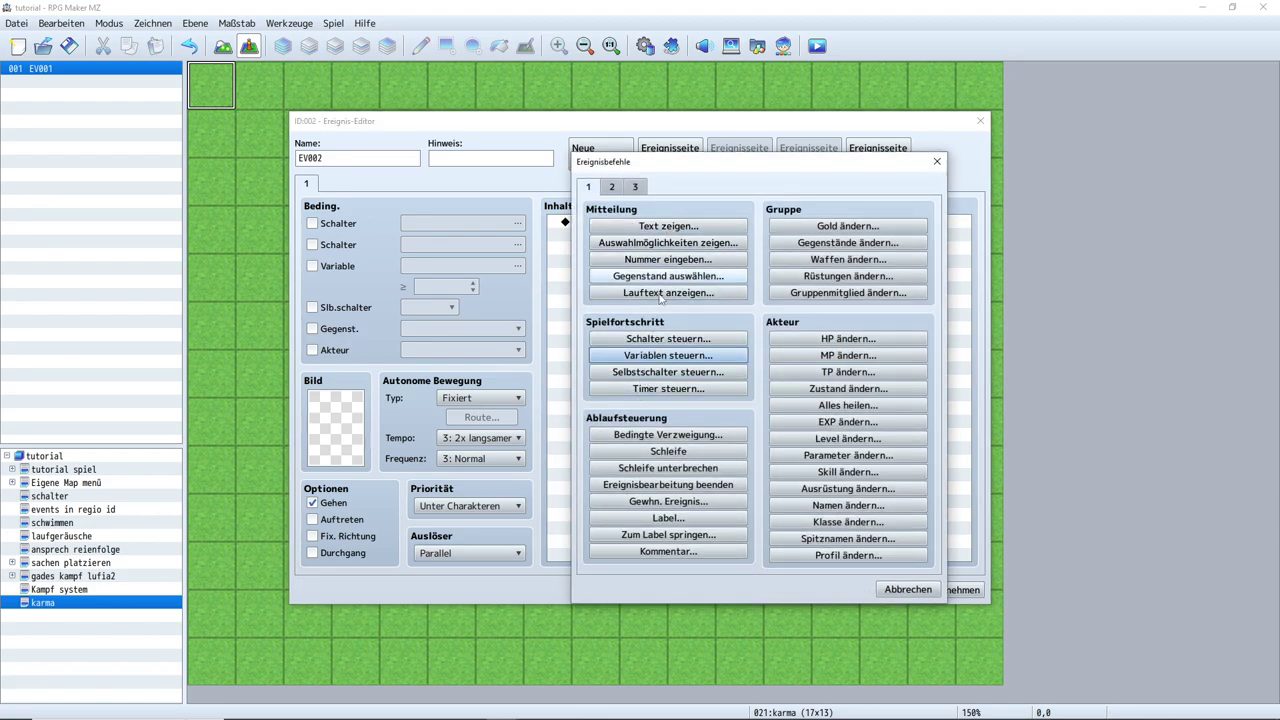
left_click(660, 356)
left_click(760, 286)
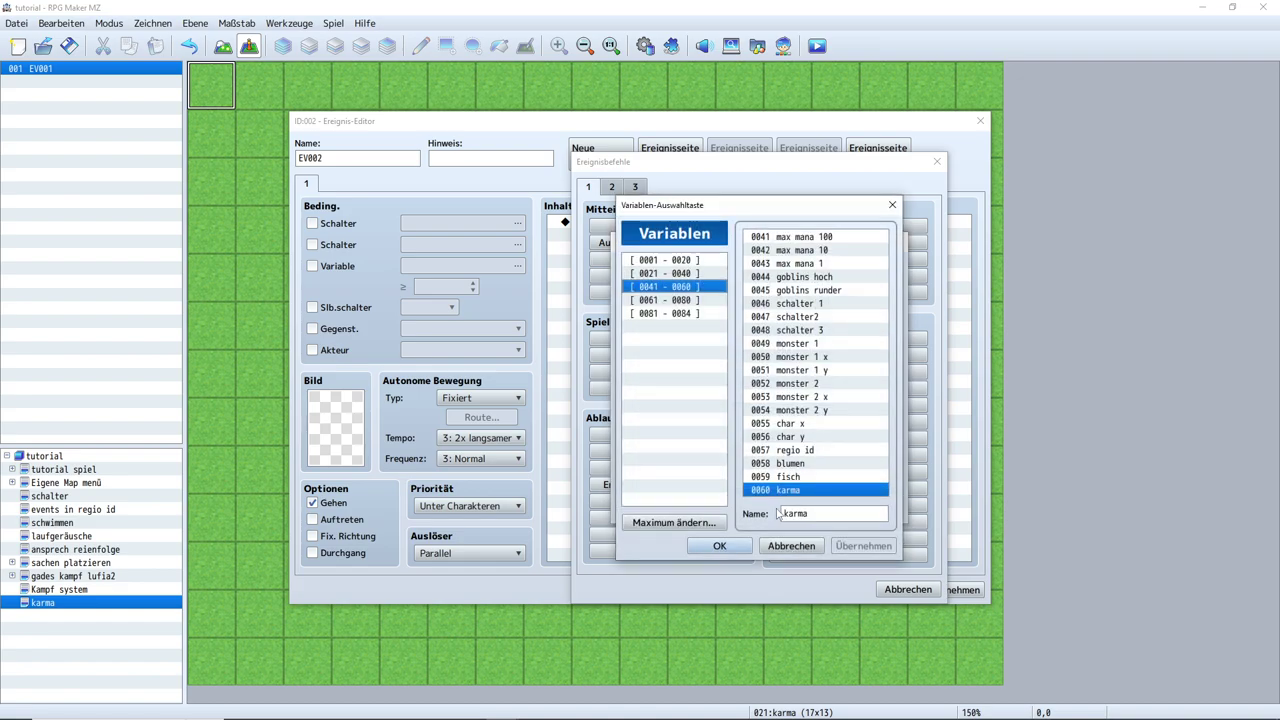
left_click(719, 546)
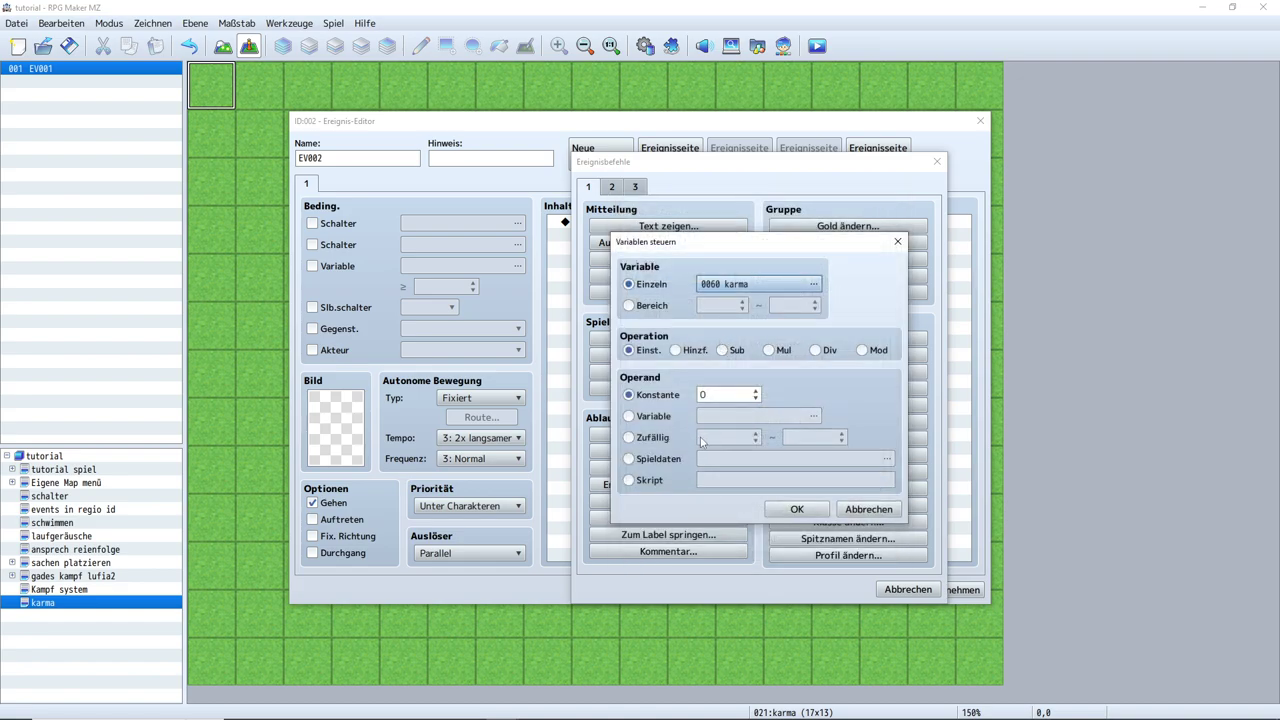
left_click(725, 395)
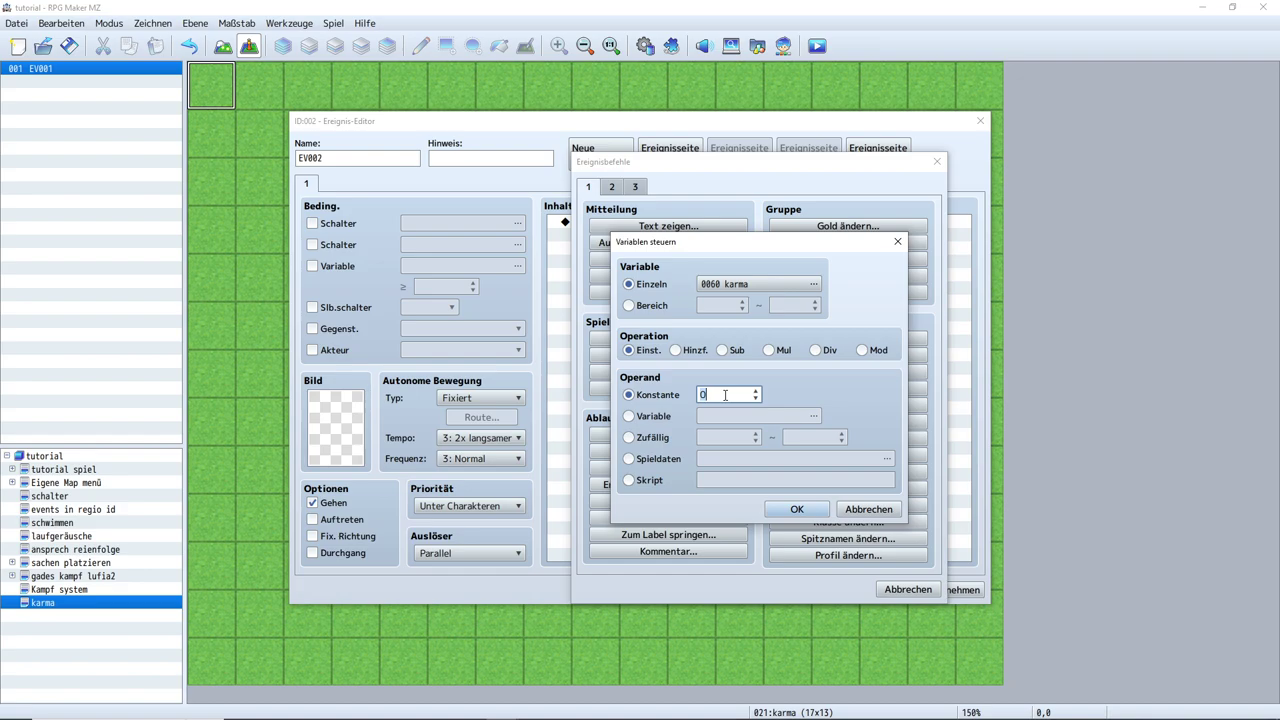
type("15")
left_click(796, 509)
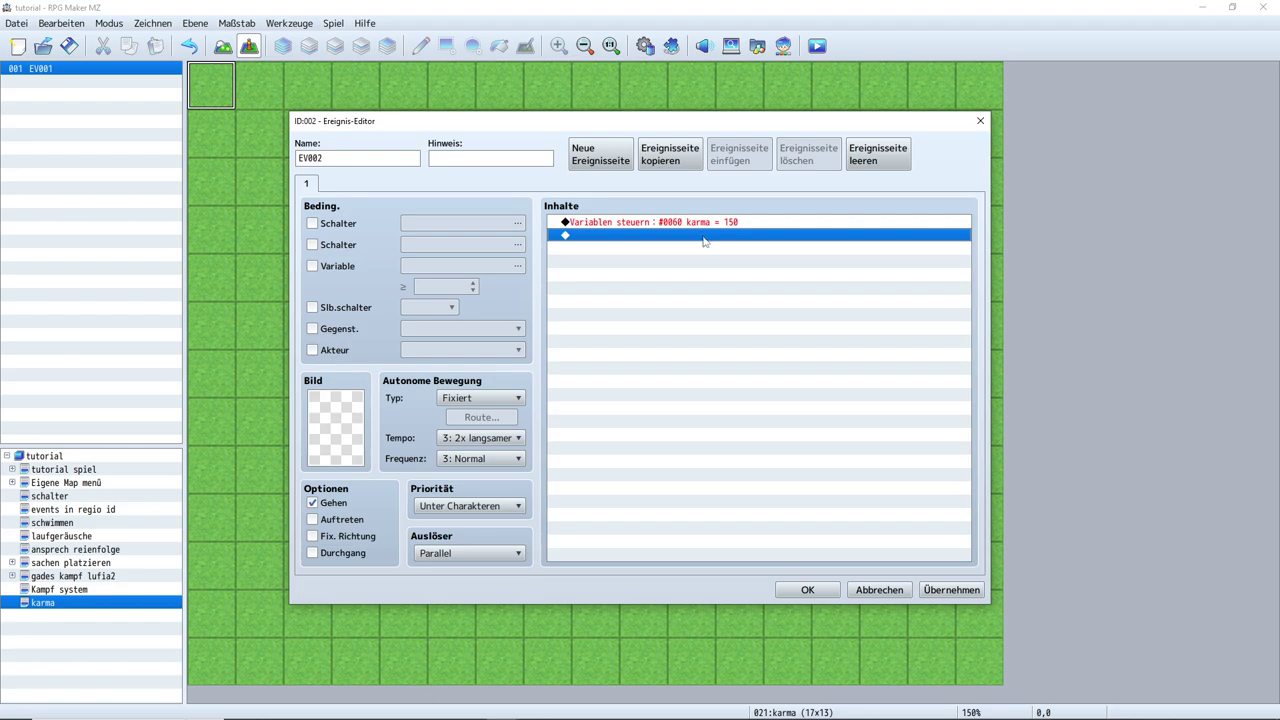
key("Up")
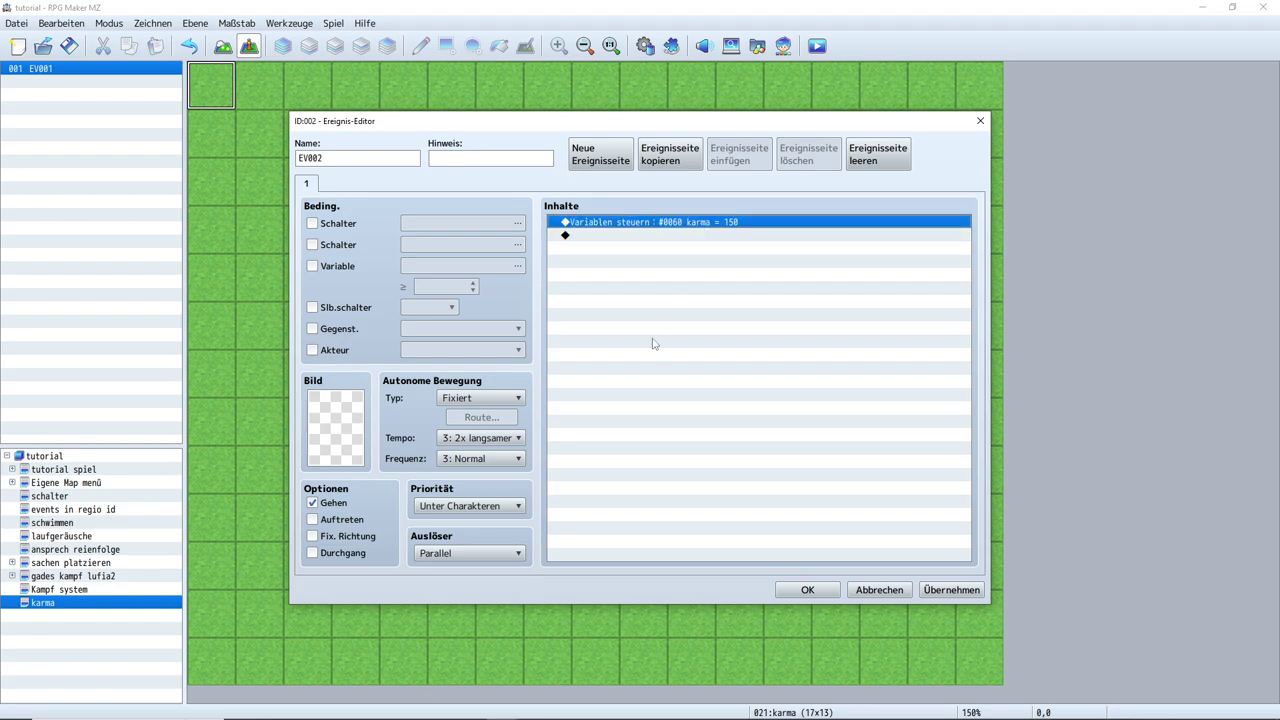
Set the constant of the parallel event's karma variable command to 500
key("Return")
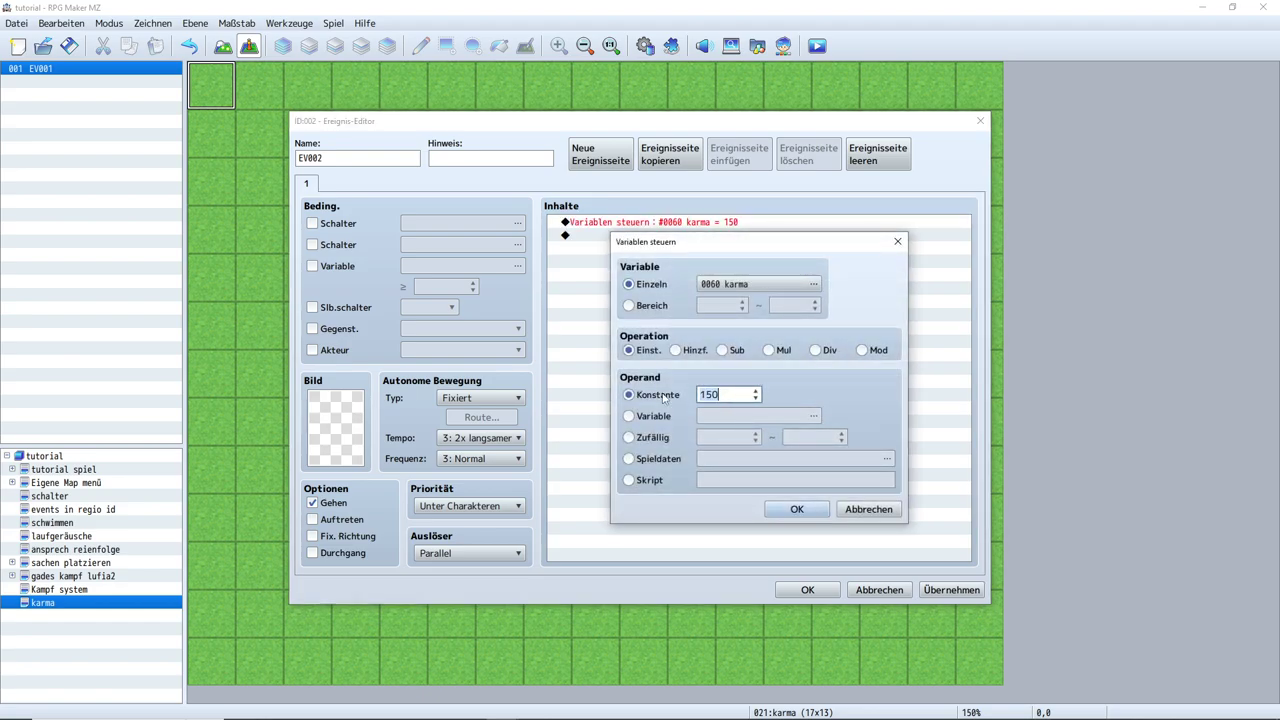
type("500")
left_click(810, 512)
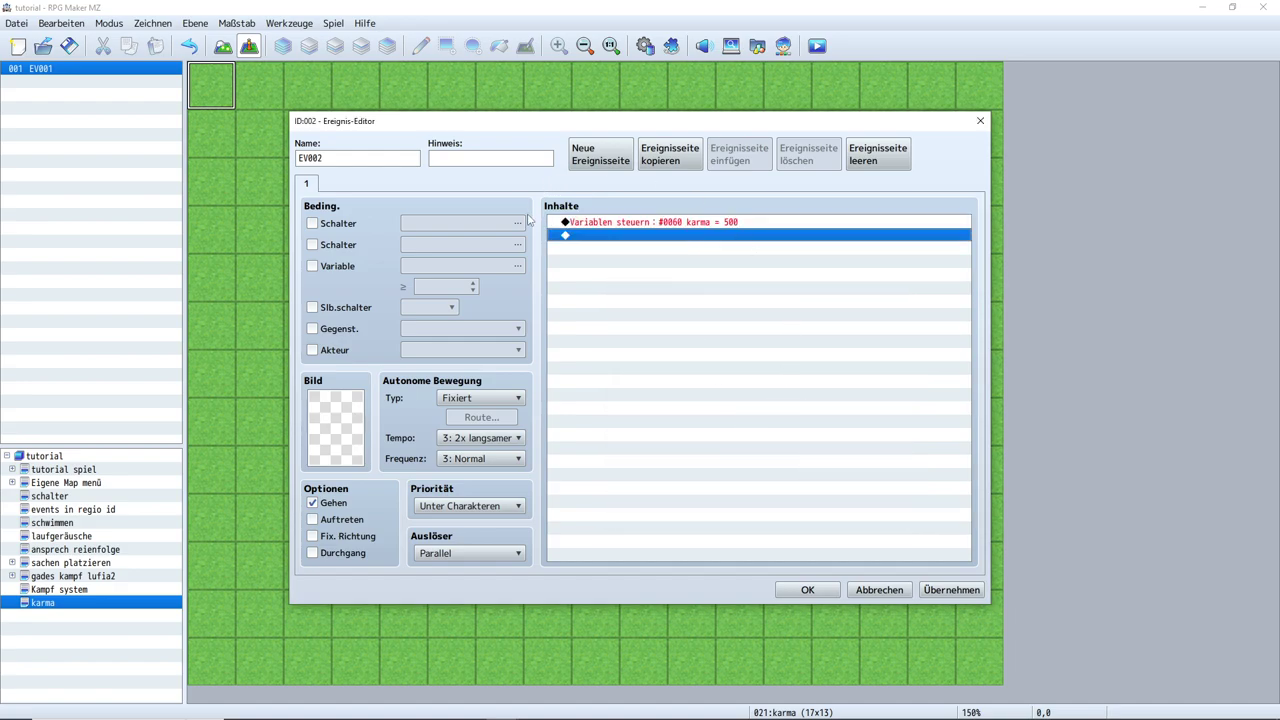
Add a Control Self Switch command below the karma command that turns self switch A on (EIN)
double_click(625, 242)
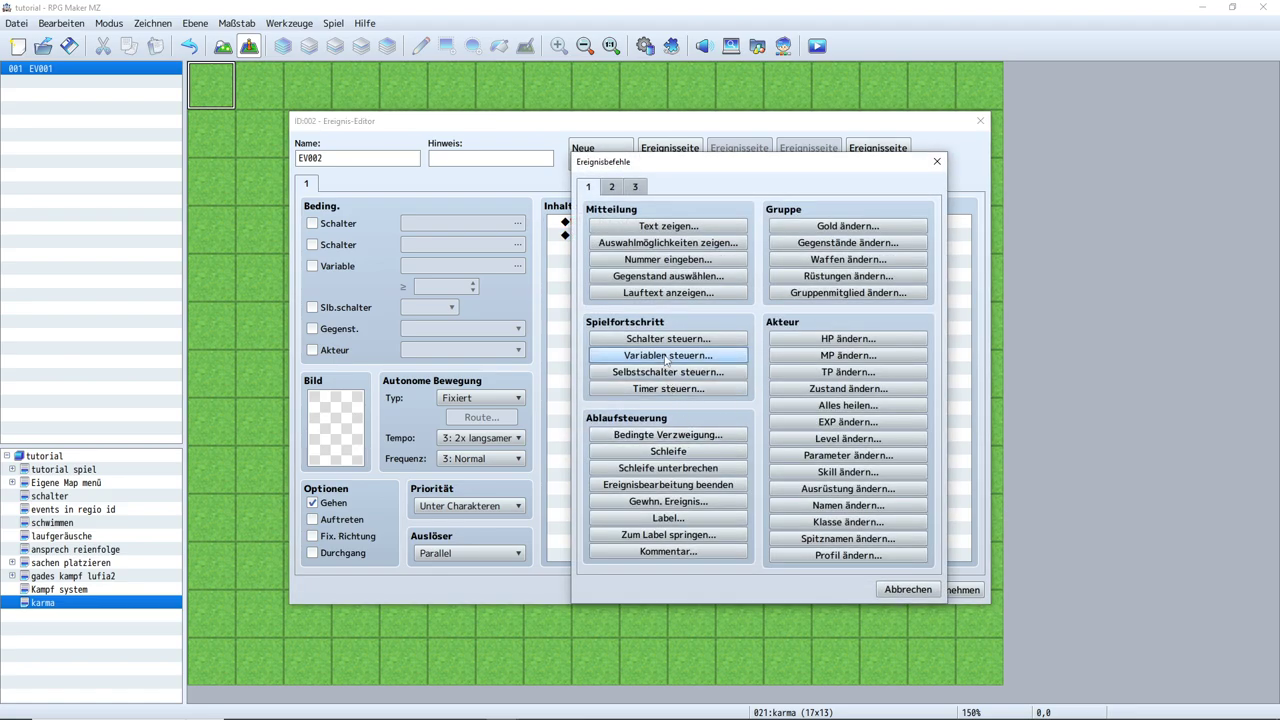
left_click(718, 372)
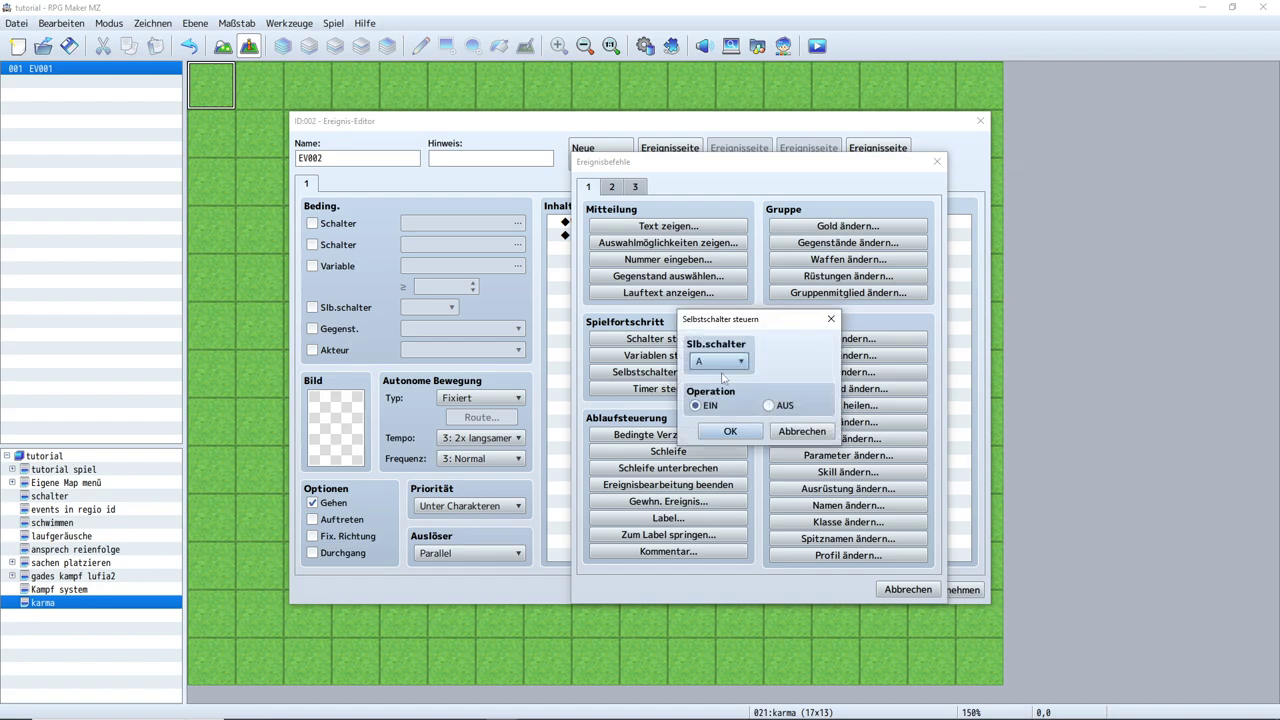
left_click(730, 431)
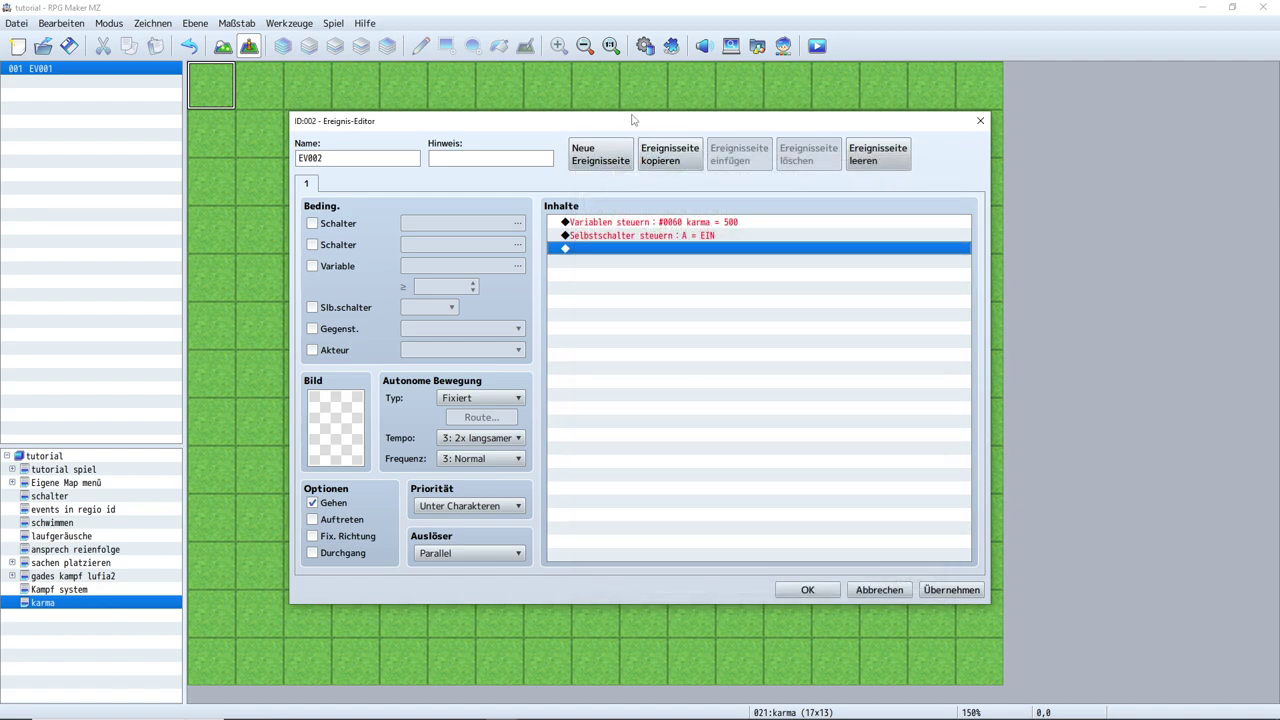
Add a second, empty page to the parallel event with self switch A as its condition, and compare both pages
left_click(588, 162)
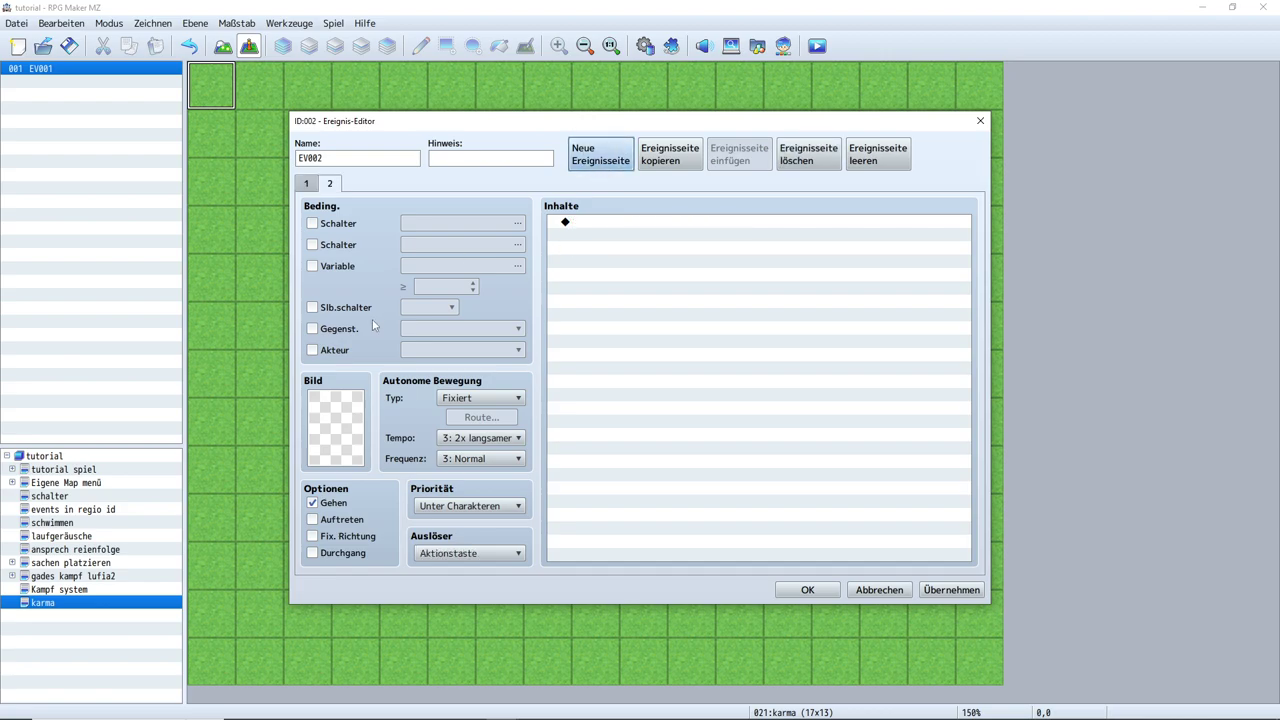
left_click(312, 308)
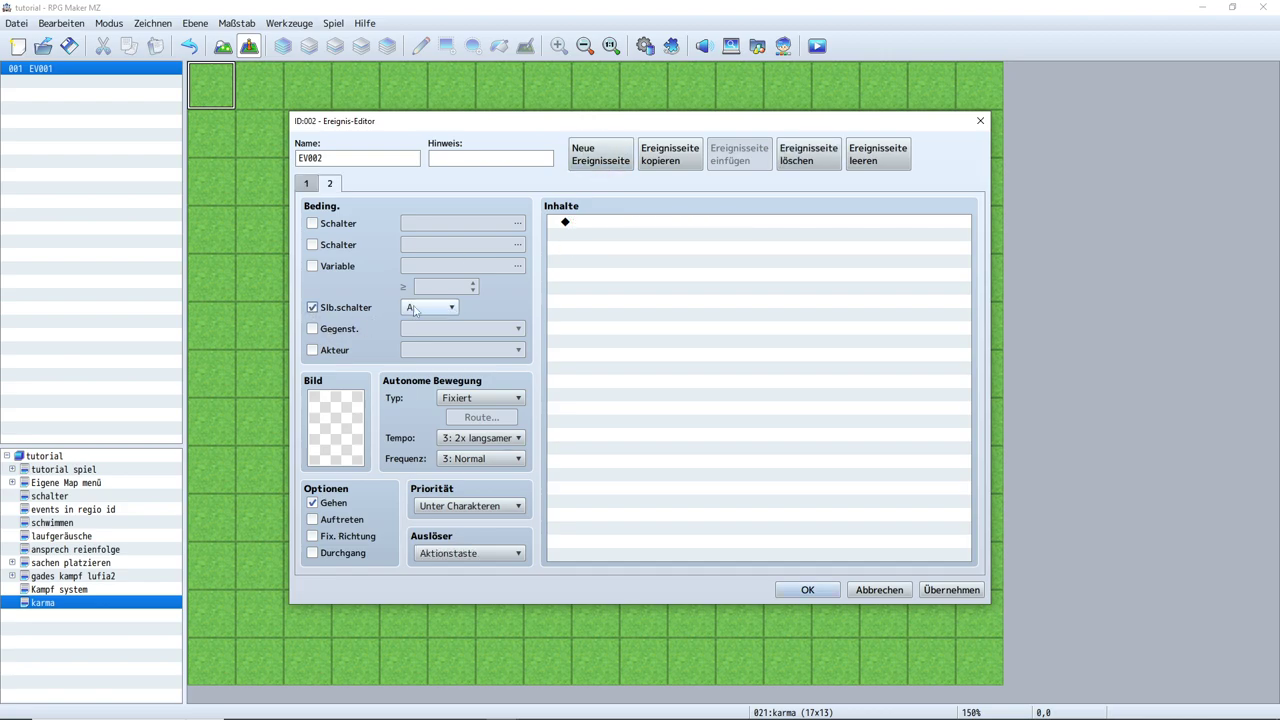
left_click(308, 184)
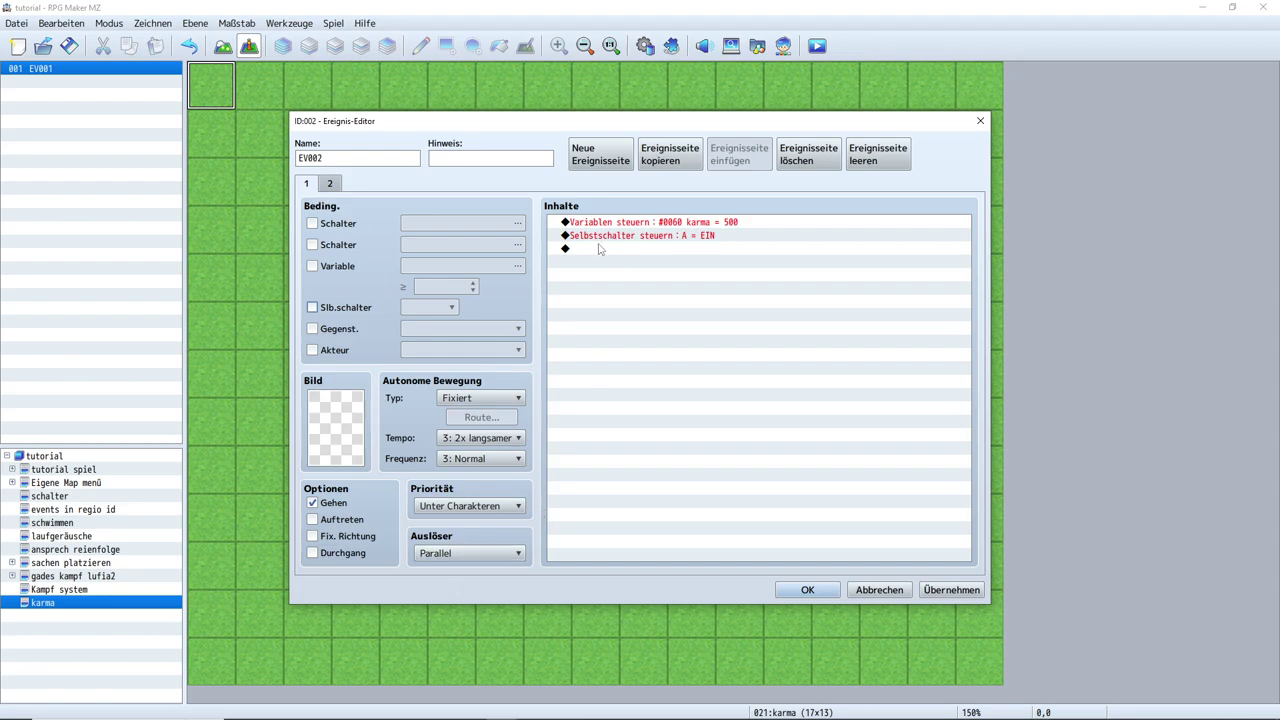
left_click(331, 185)
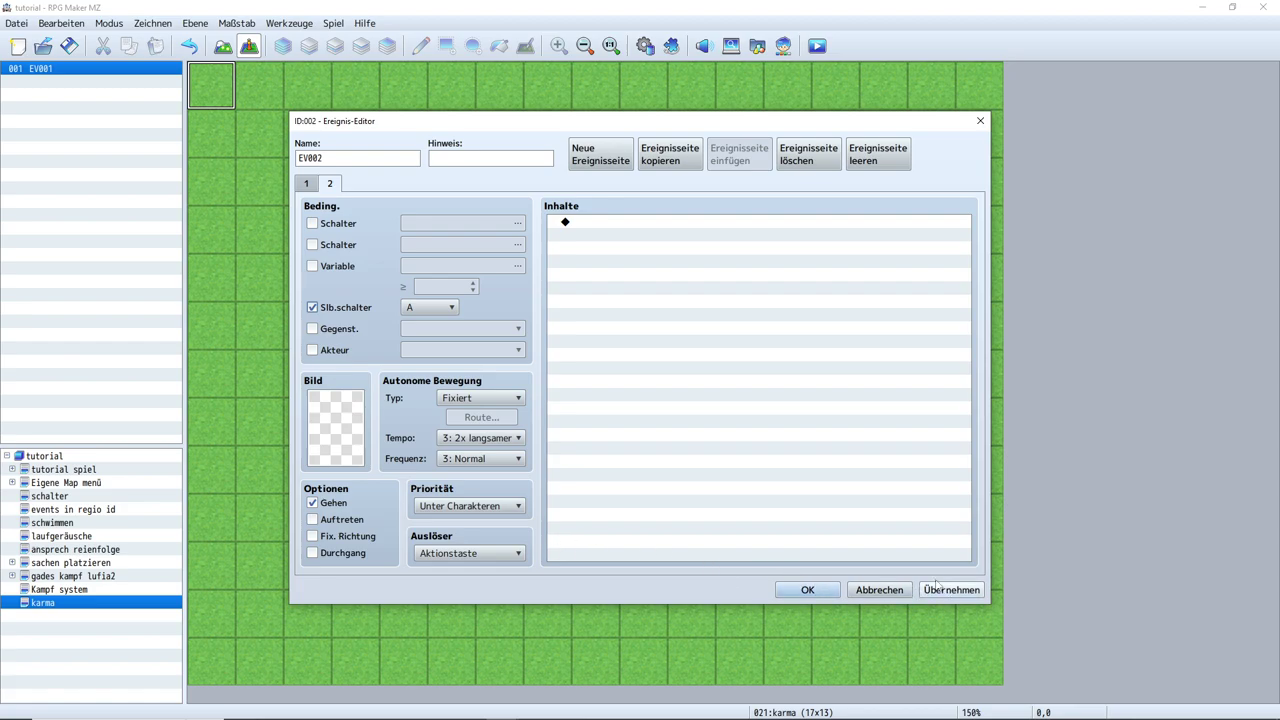
Review the karma variable command on page 1 of the parallel event, and apply and close the event
left_click(310, 185)
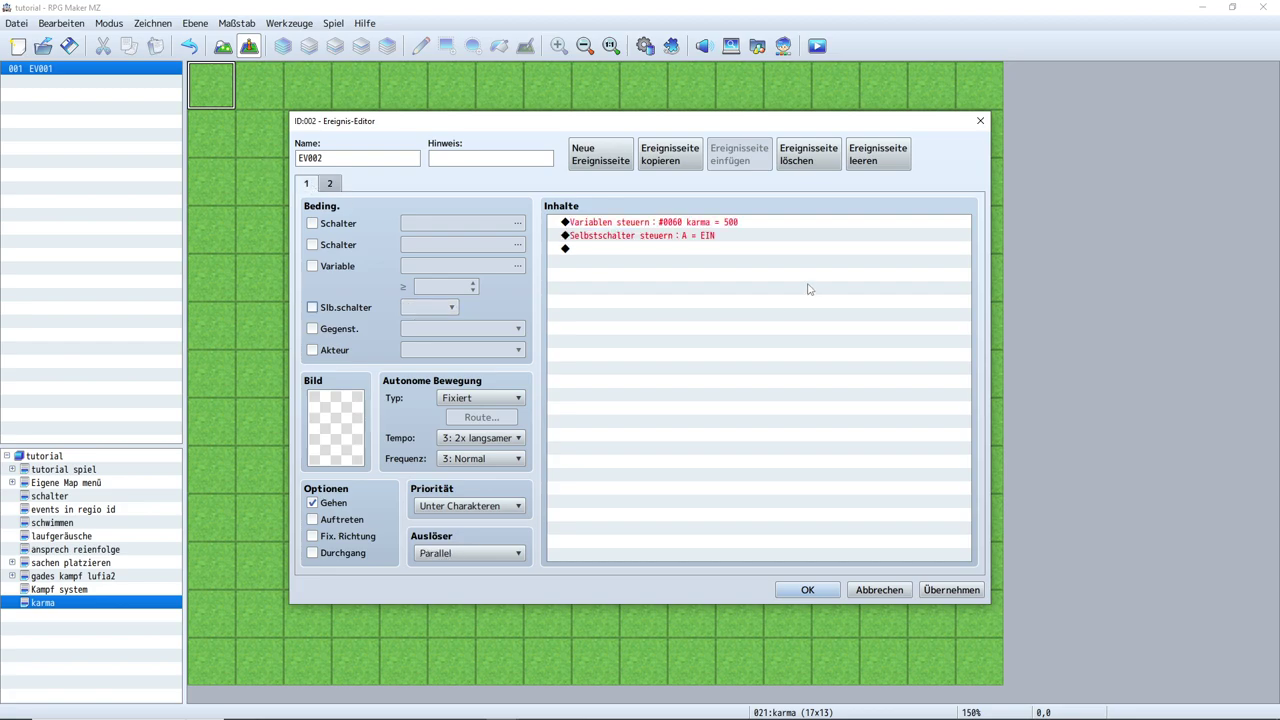
left_click(728, 236)
double_click(728, 222)
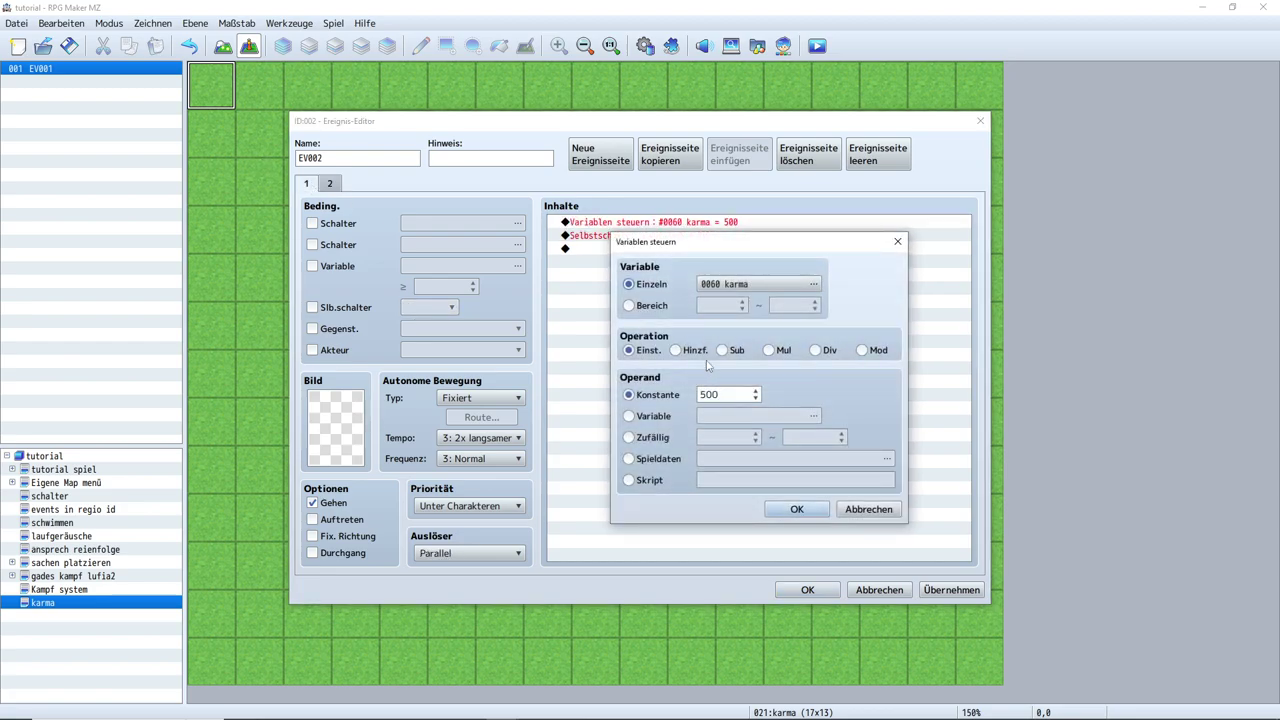
left_click(795, 509)
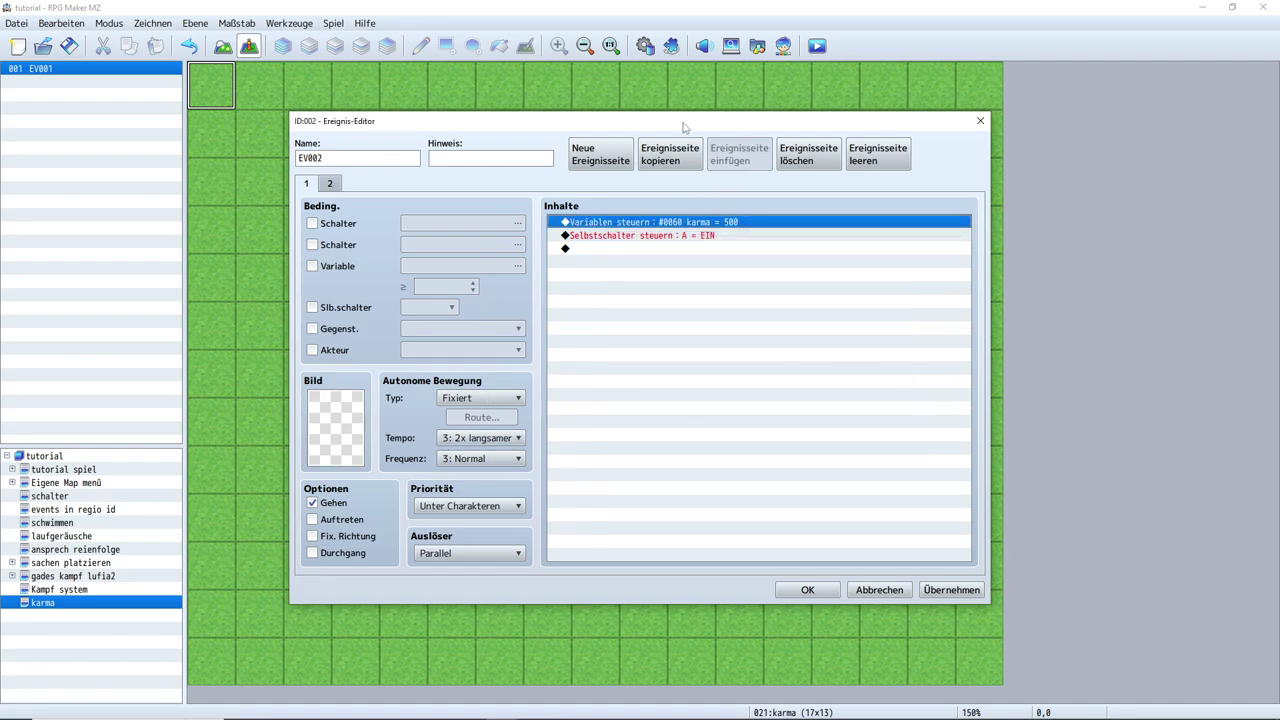
left_click(948, 590)
left_click(830, 590)
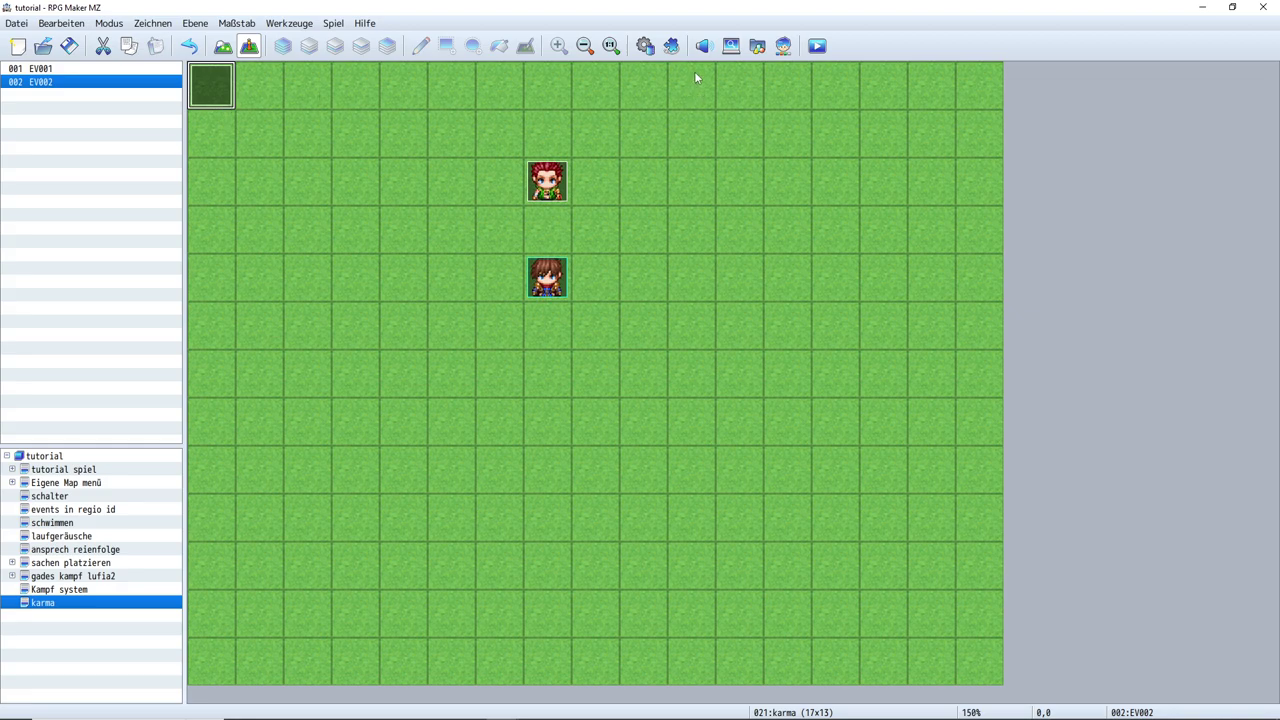
Name common event 0009 in the database karma and set its trigger to Parallel
left_click(645, 46)
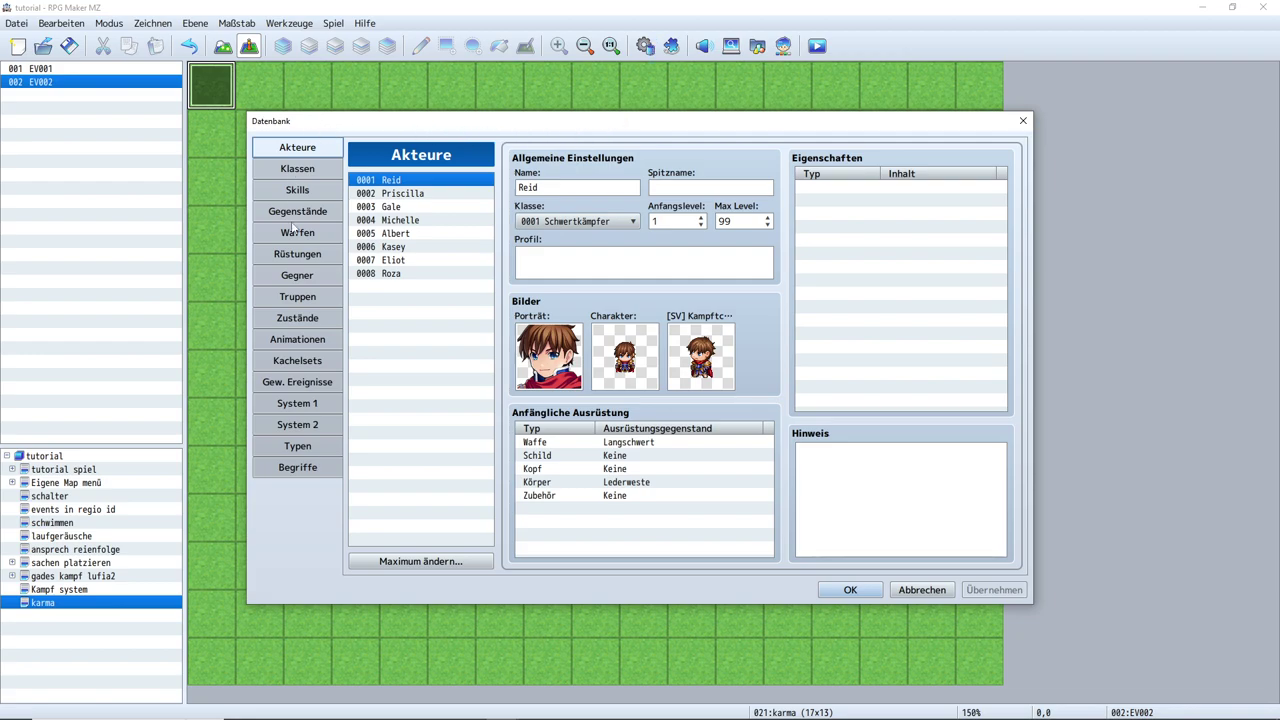
left_click(281, 385)
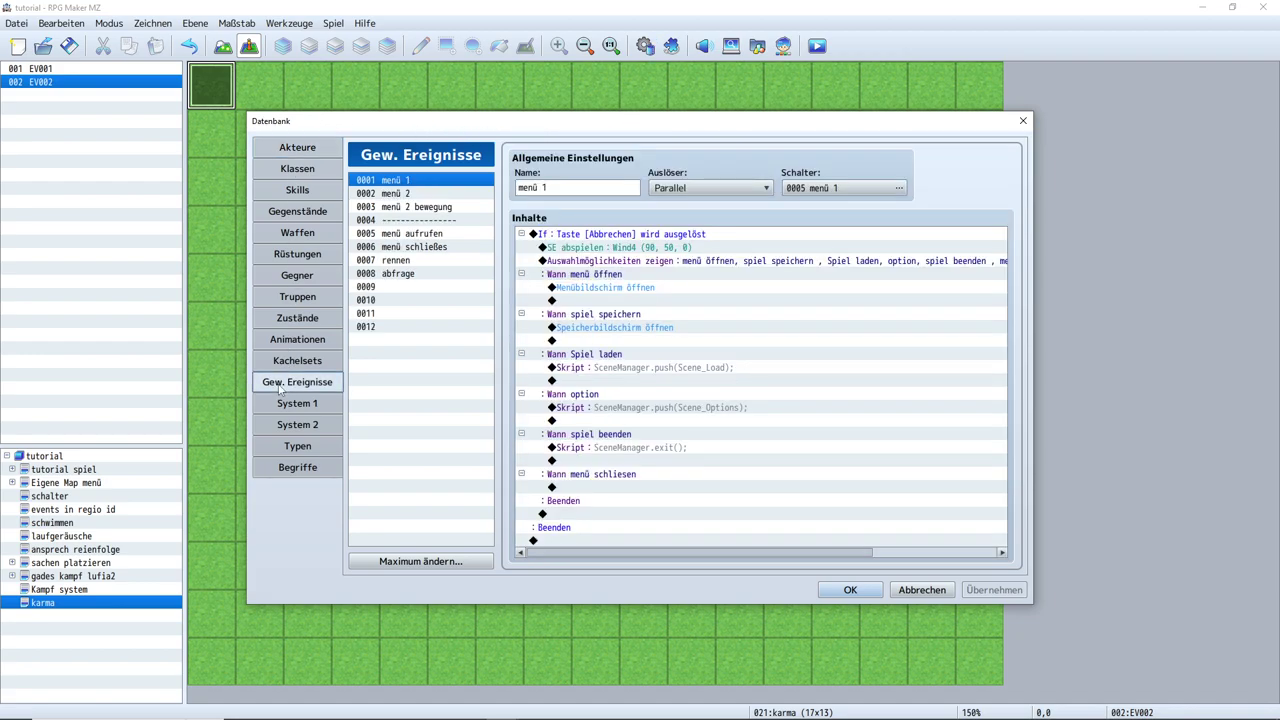
left_click(403, 287)
left_click(580, 186)
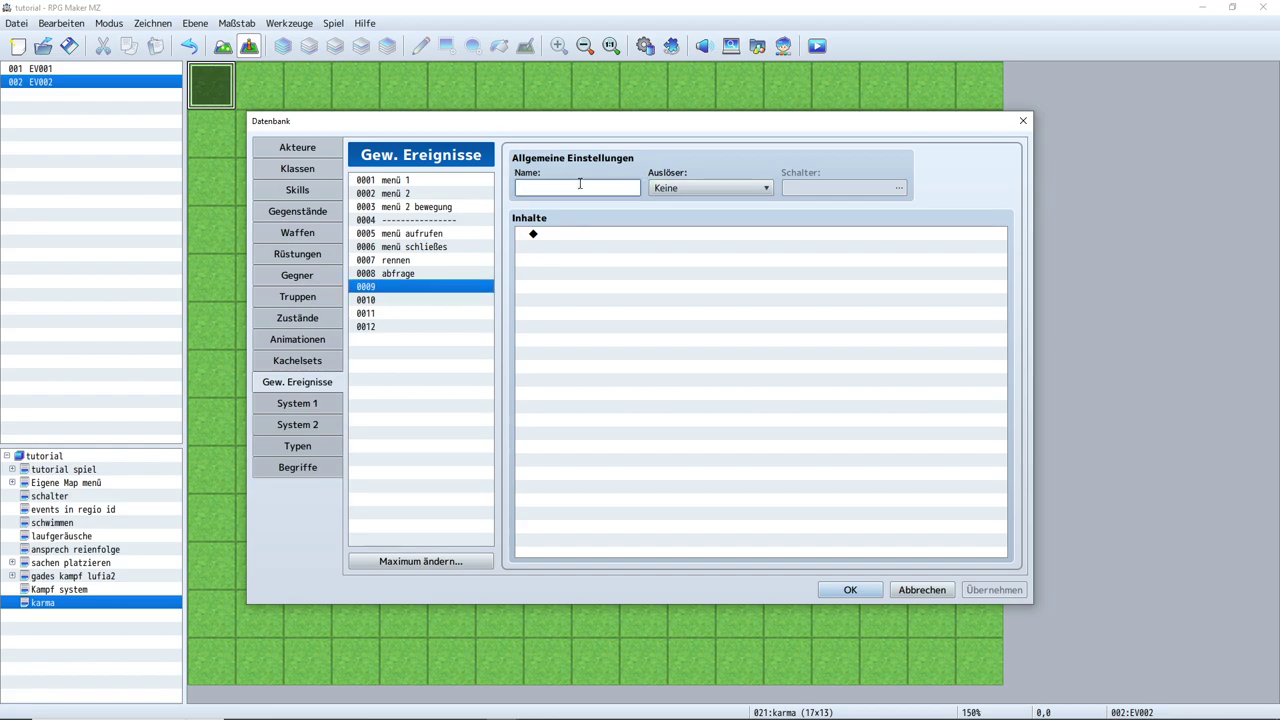
type("karma")
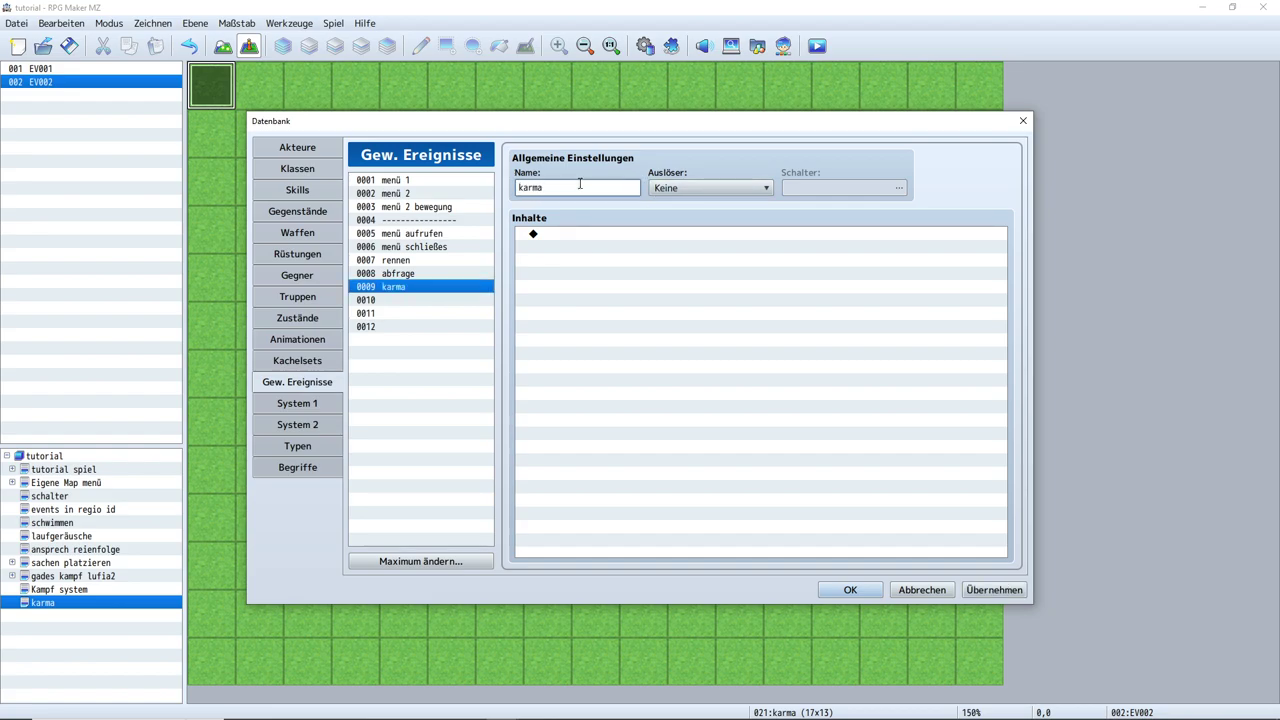
left_click(724, 188)
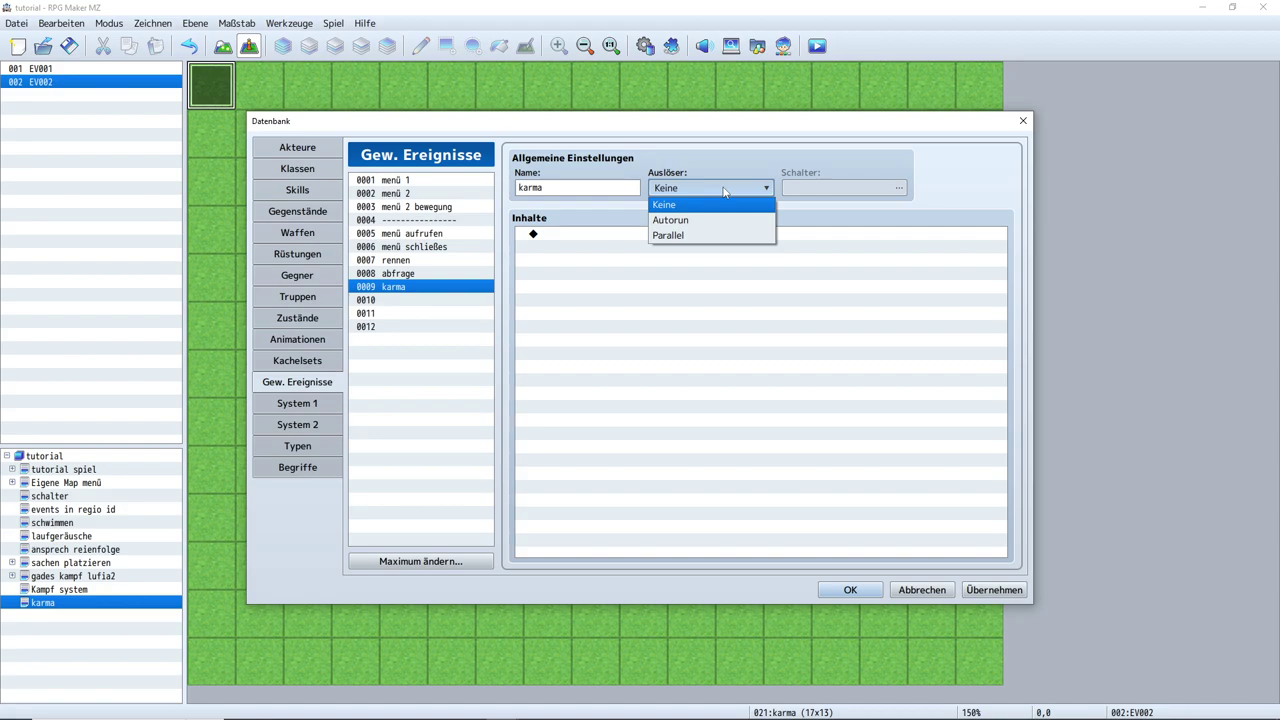
left_click(697, 235)
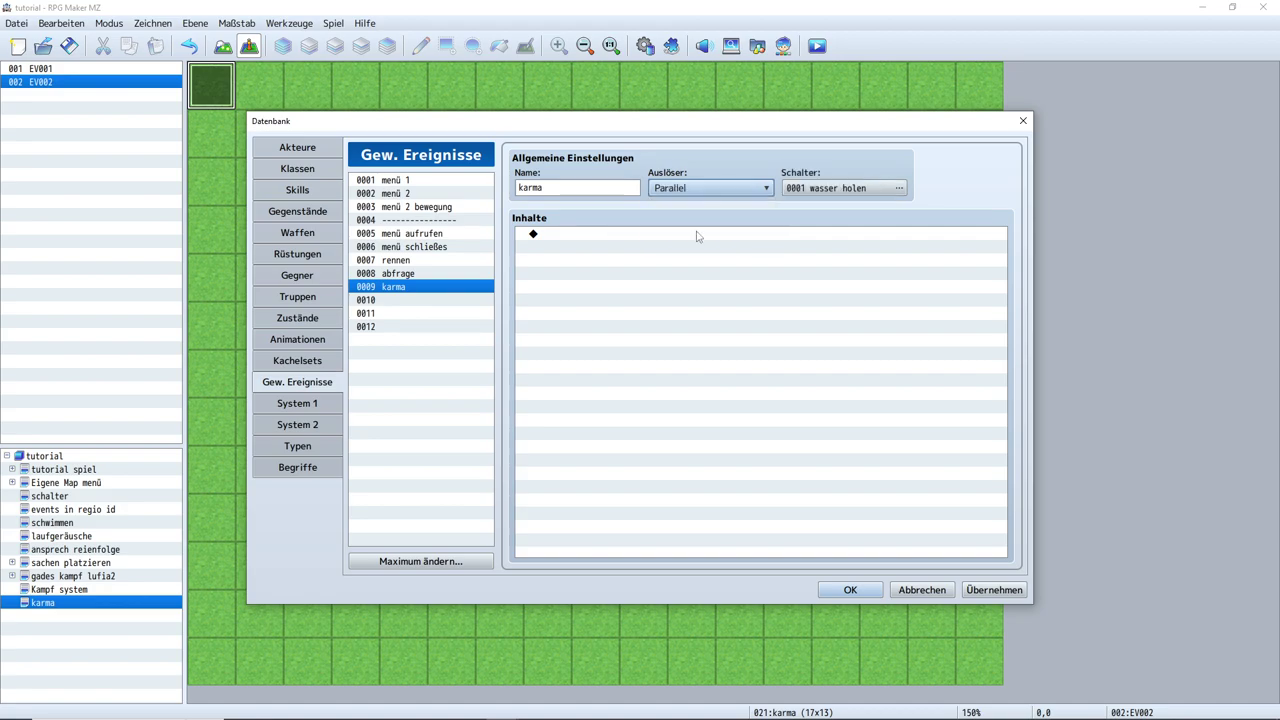
Raise the switch maximum to 22, name switch 0022 karma, and assign it to the karma common event, saving the database
left_click(886, 191)
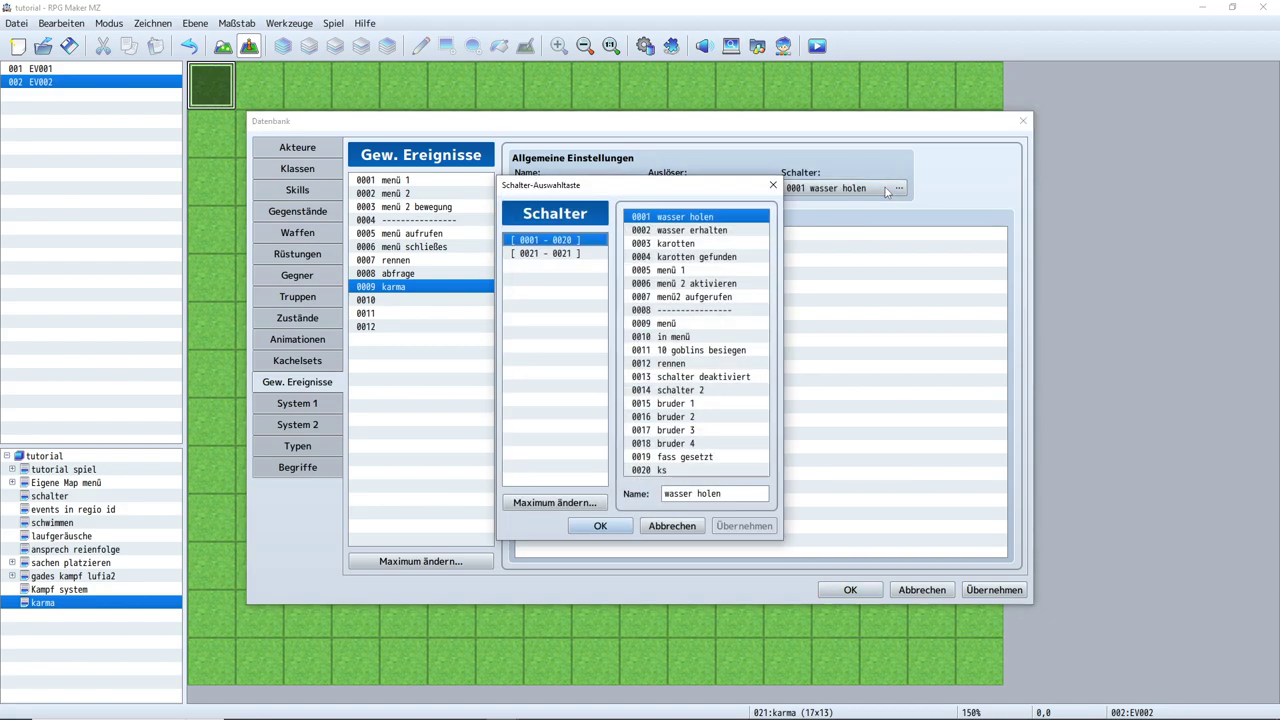
left_click(557, 254)
left_click(555, 502)
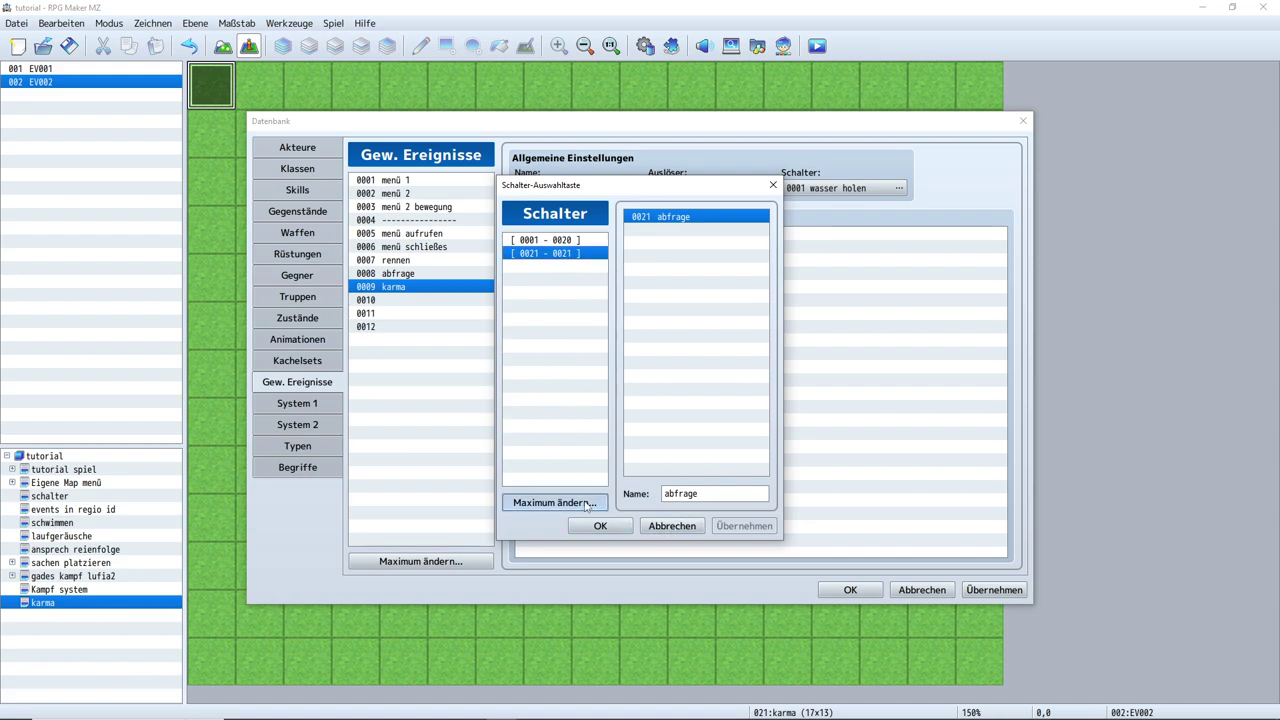
left_click(555, 493)
left_click(548, 527)
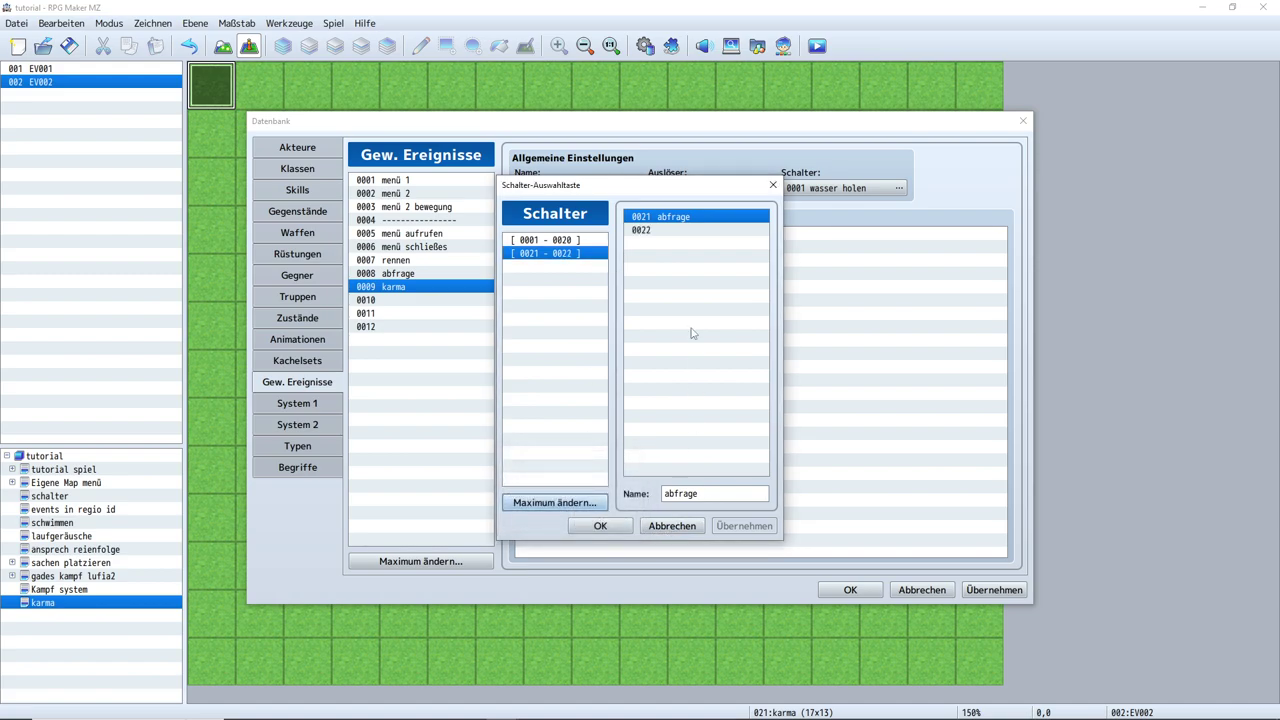
left_click(679, 231)
left_click(704, 494)
type("karma")
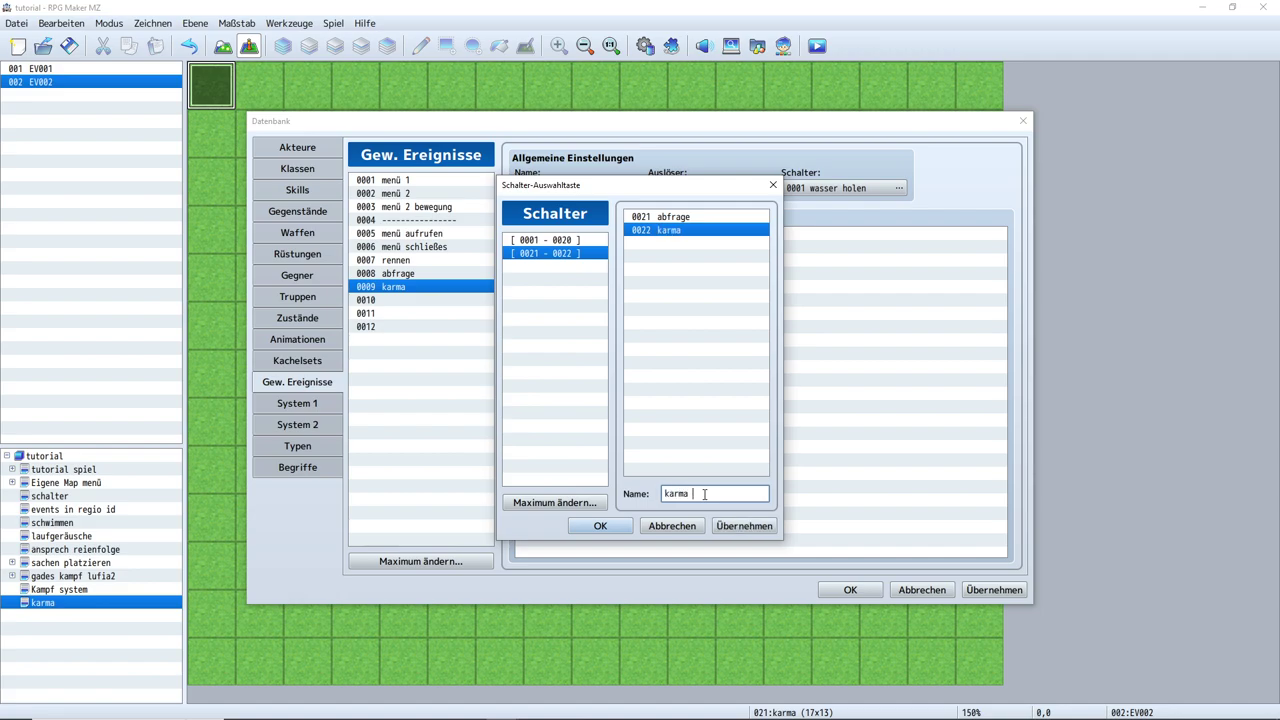
left_click(744, 526)
left_click(600, 526)
left_click(1018, 596)
left_click(850, 590)
Insert a Control Switches command before the self switch command in the event at tile 0,0 that turns switch 0022 karma on (EIN)
double_click(218, 90)
double_click(697, 247)
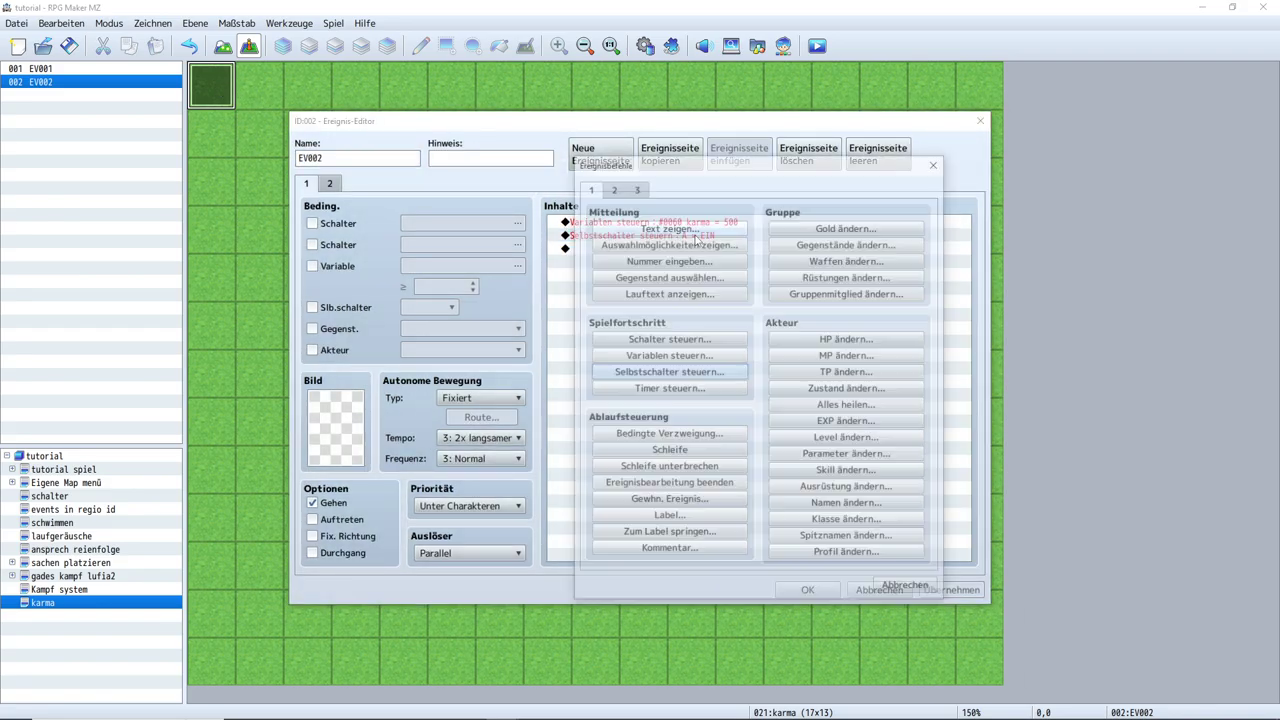
left_click(668, 338)
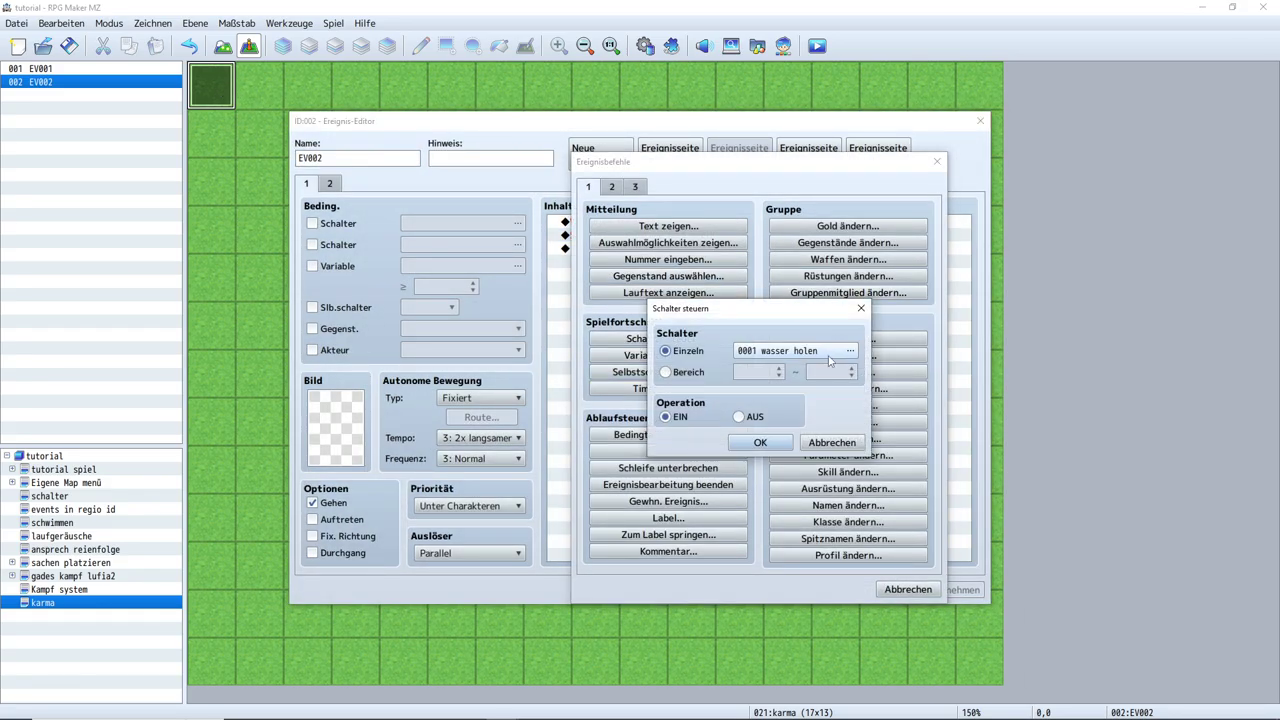
left_click(806, 356)
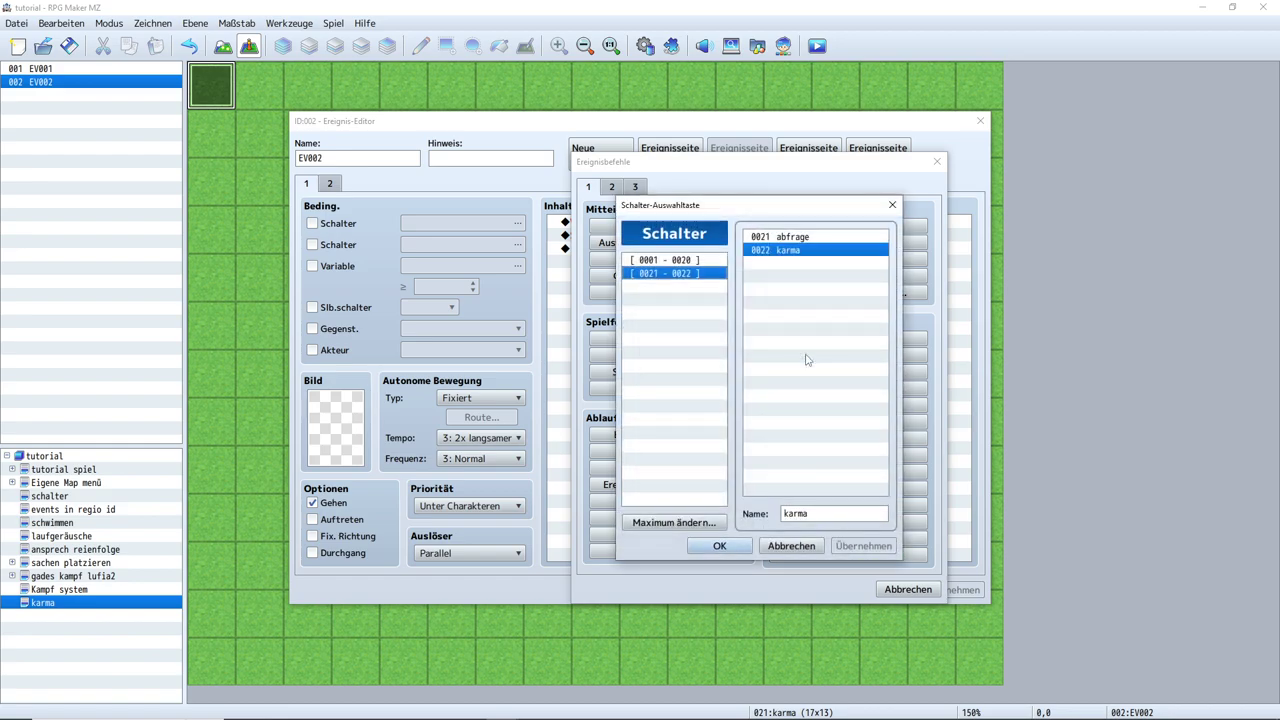
left_click(719, 545)
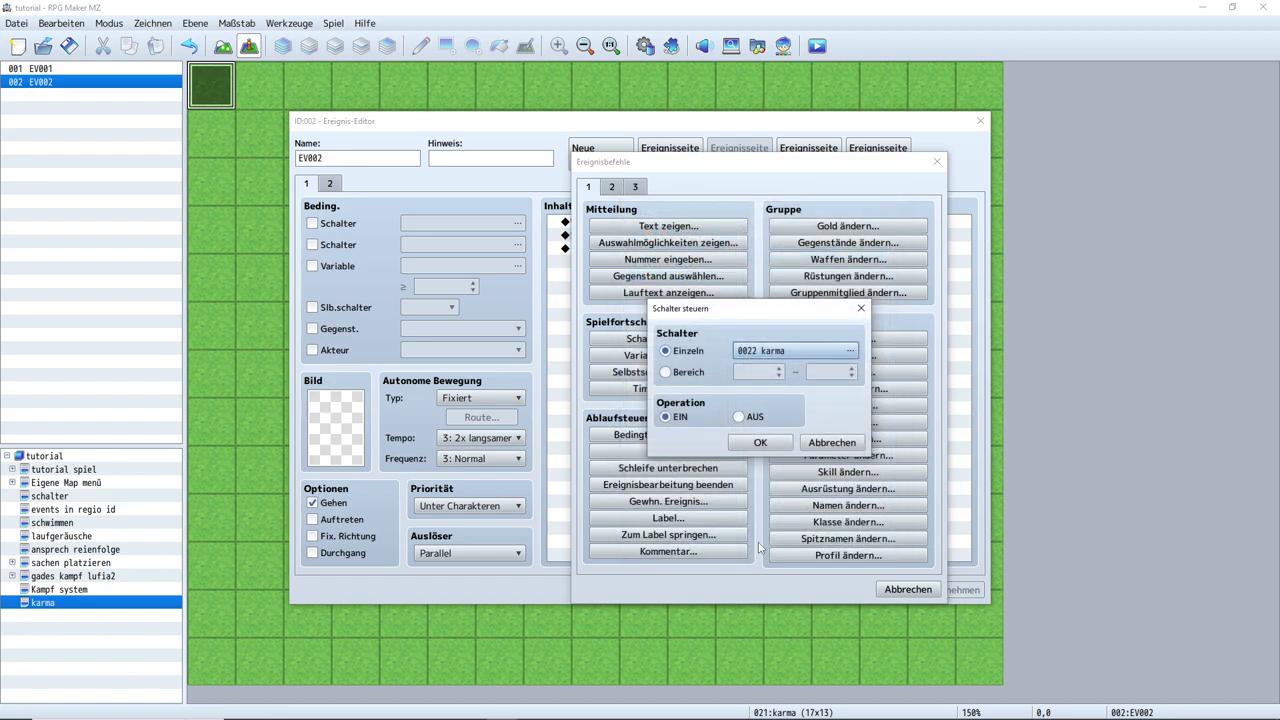
left_click(760, 442)
Check the command order on page 1 of the parallel event, and apply and close the event
left_click(669, 239)
double_click(681, 263)
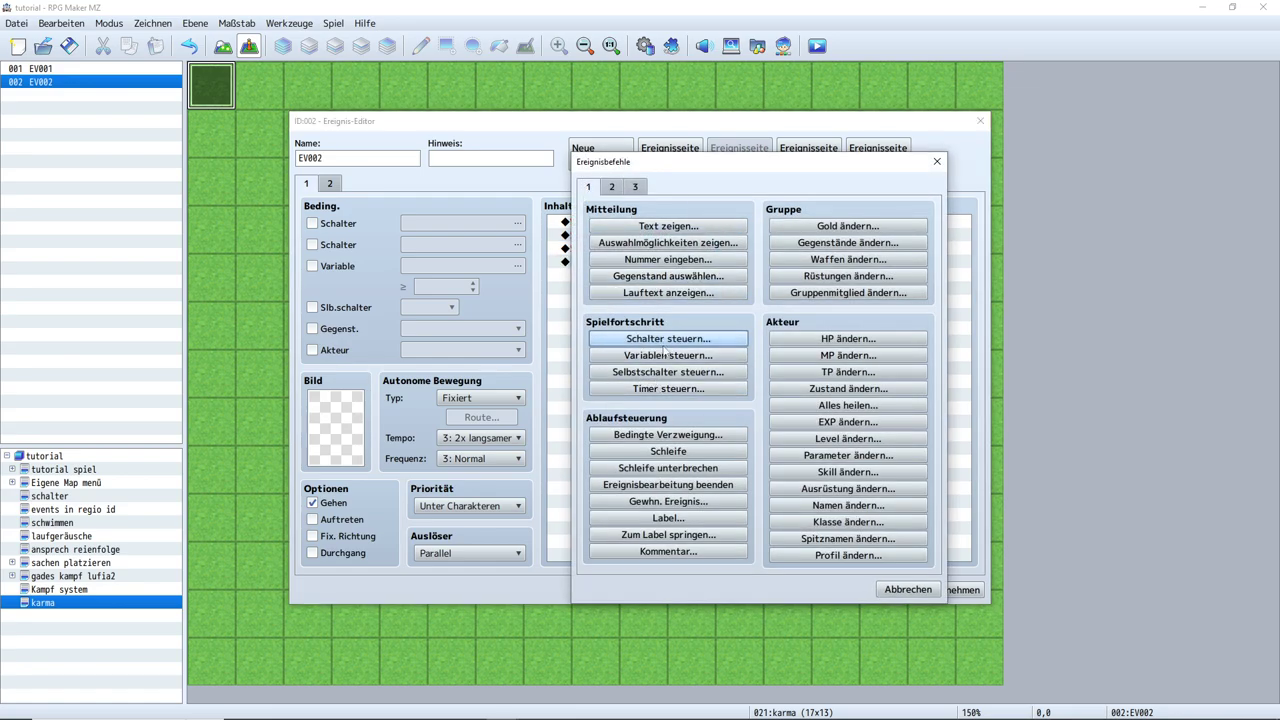
left_click(937, 161)
left_click(670, 236)
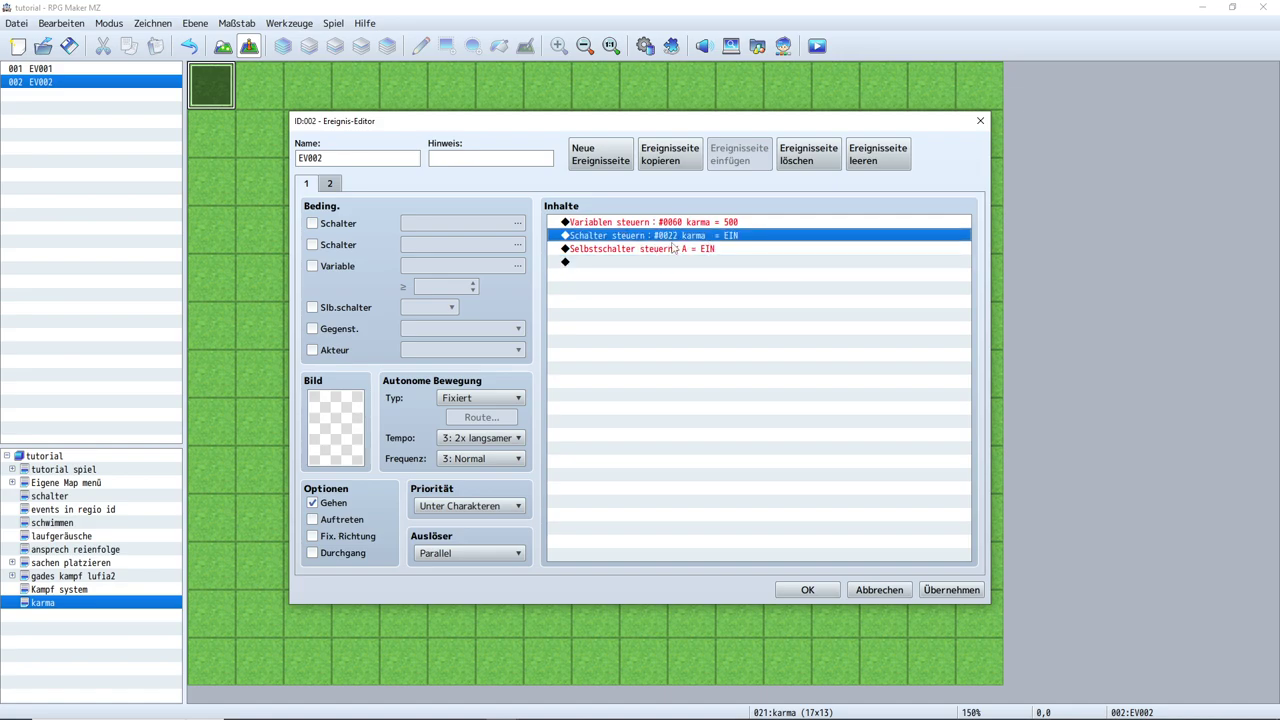
left_click(942, 591)
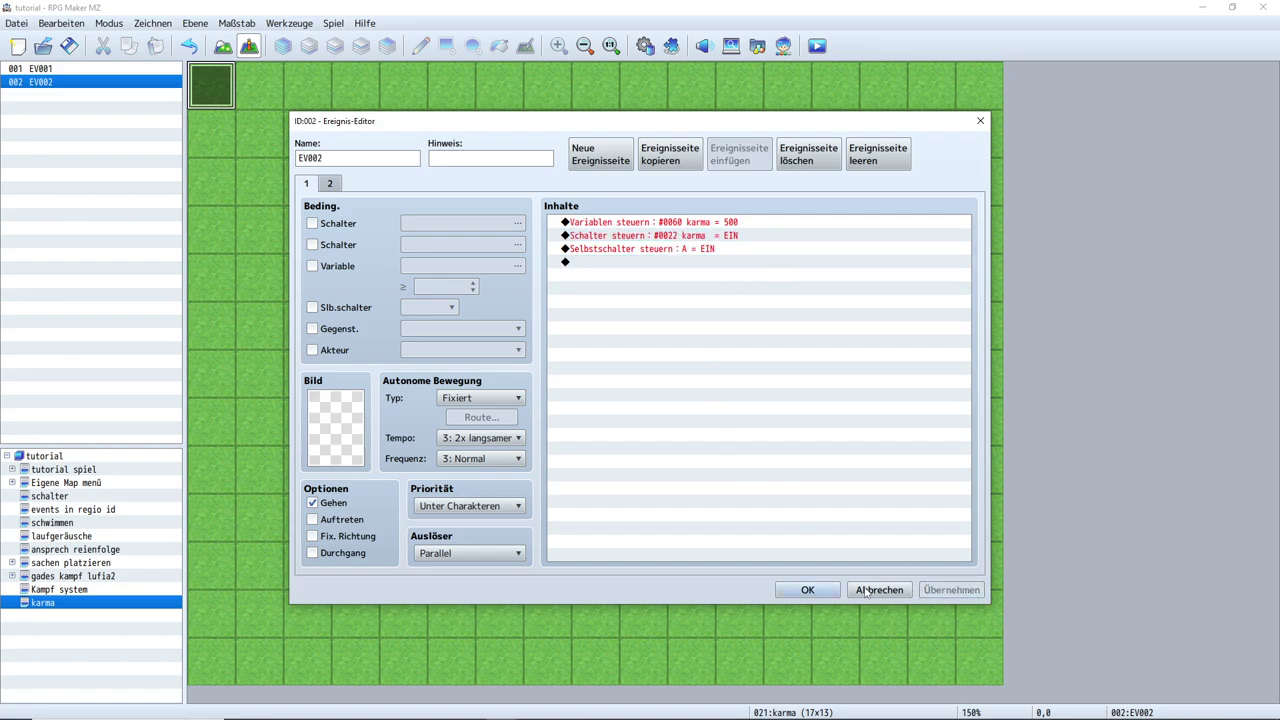
left_click(804, 591)
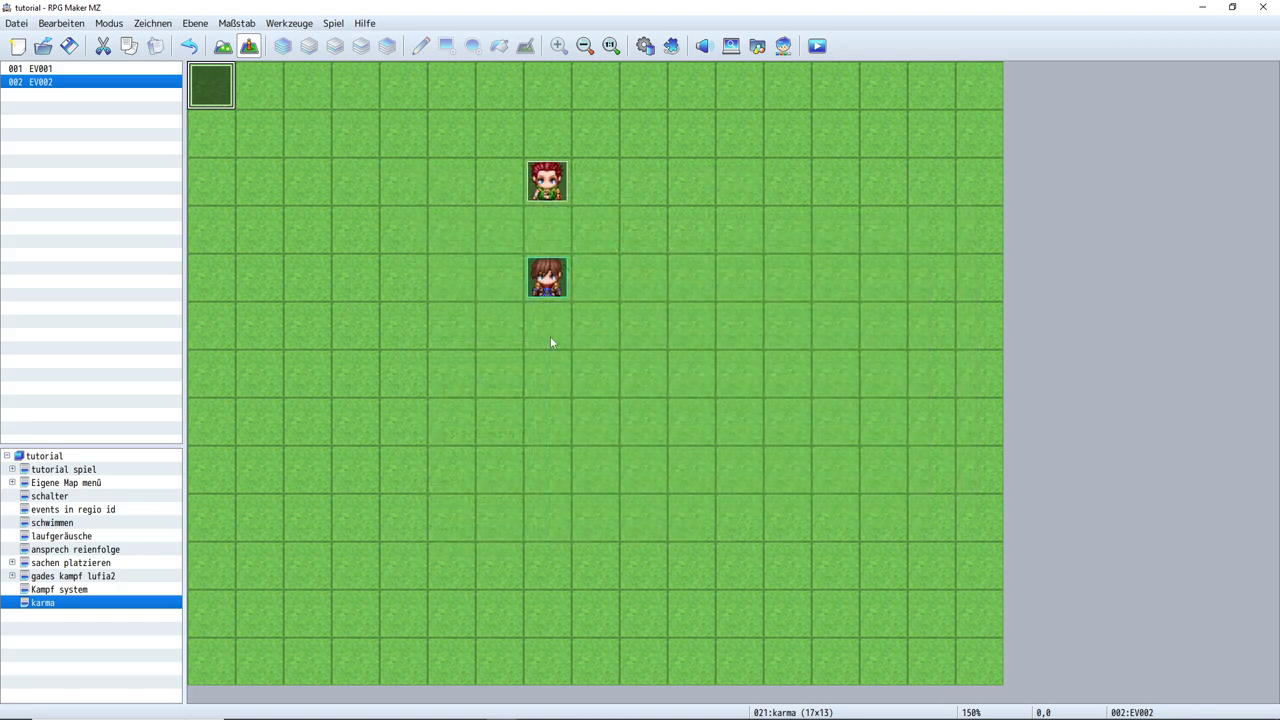
Open the karma common event in the database and start inserting a command on its empty first line
left_click(645, 45)
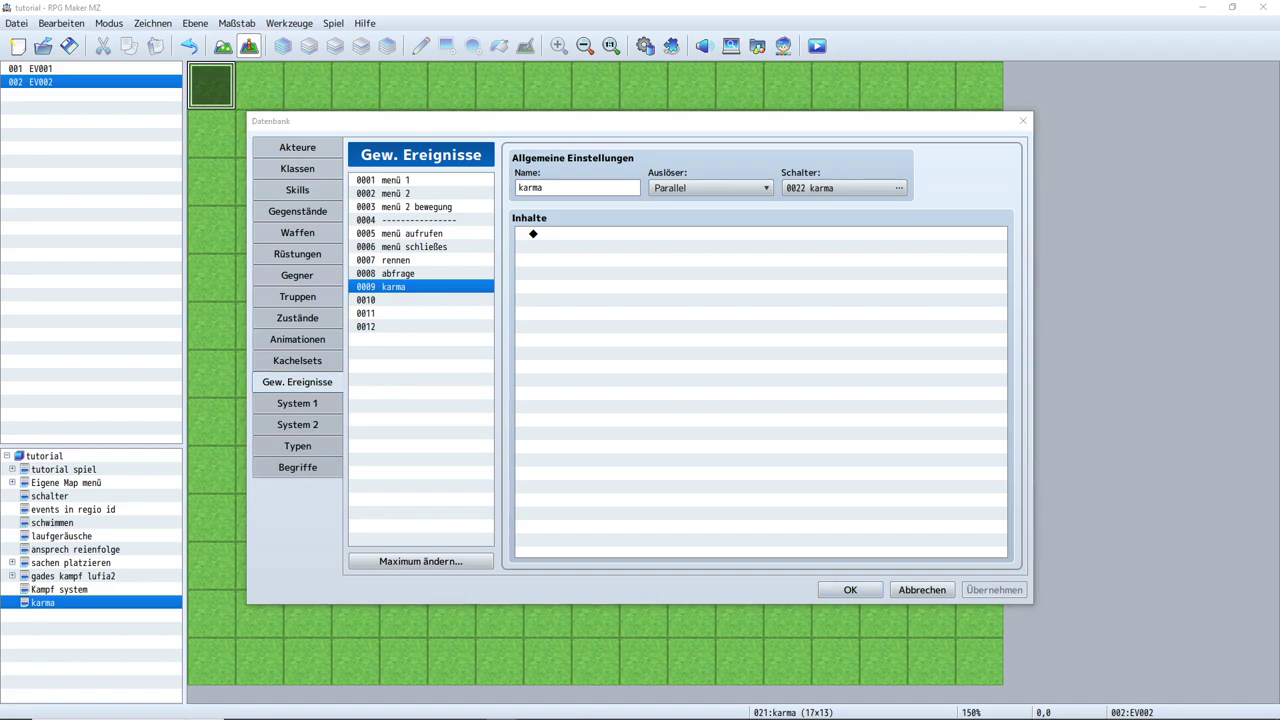
double_click(585, 238)
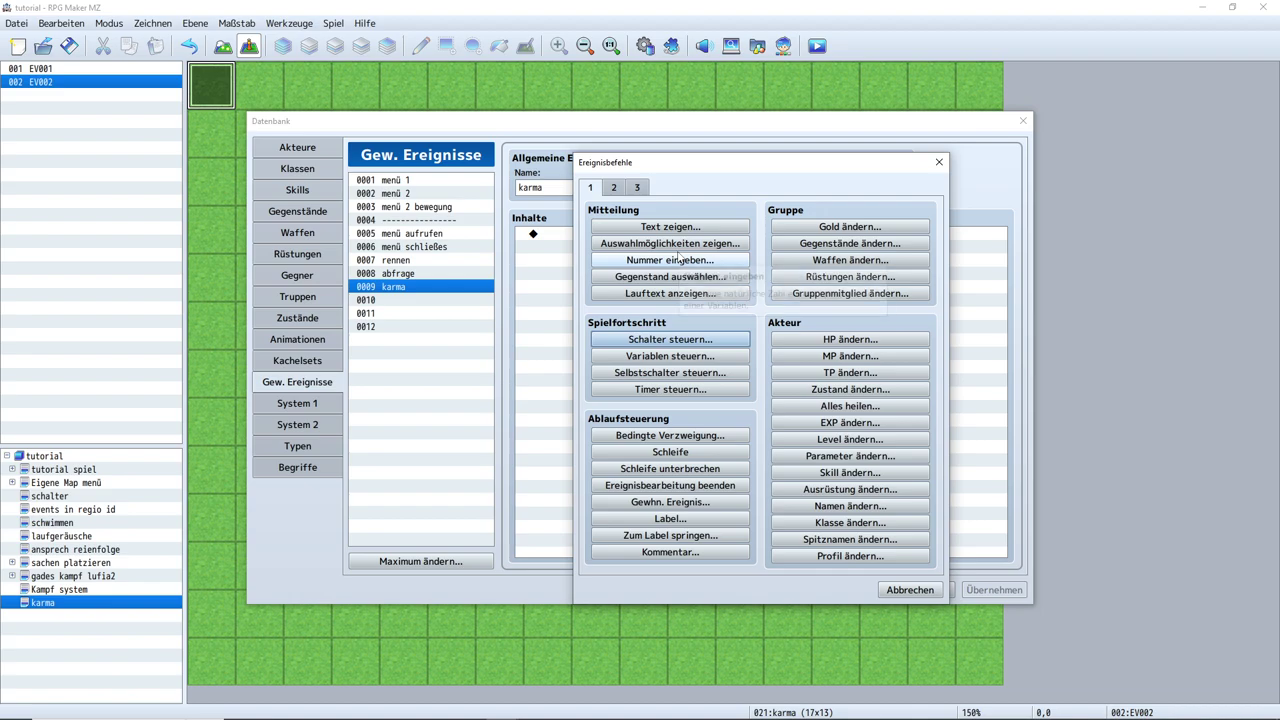
left_click(682, 358)
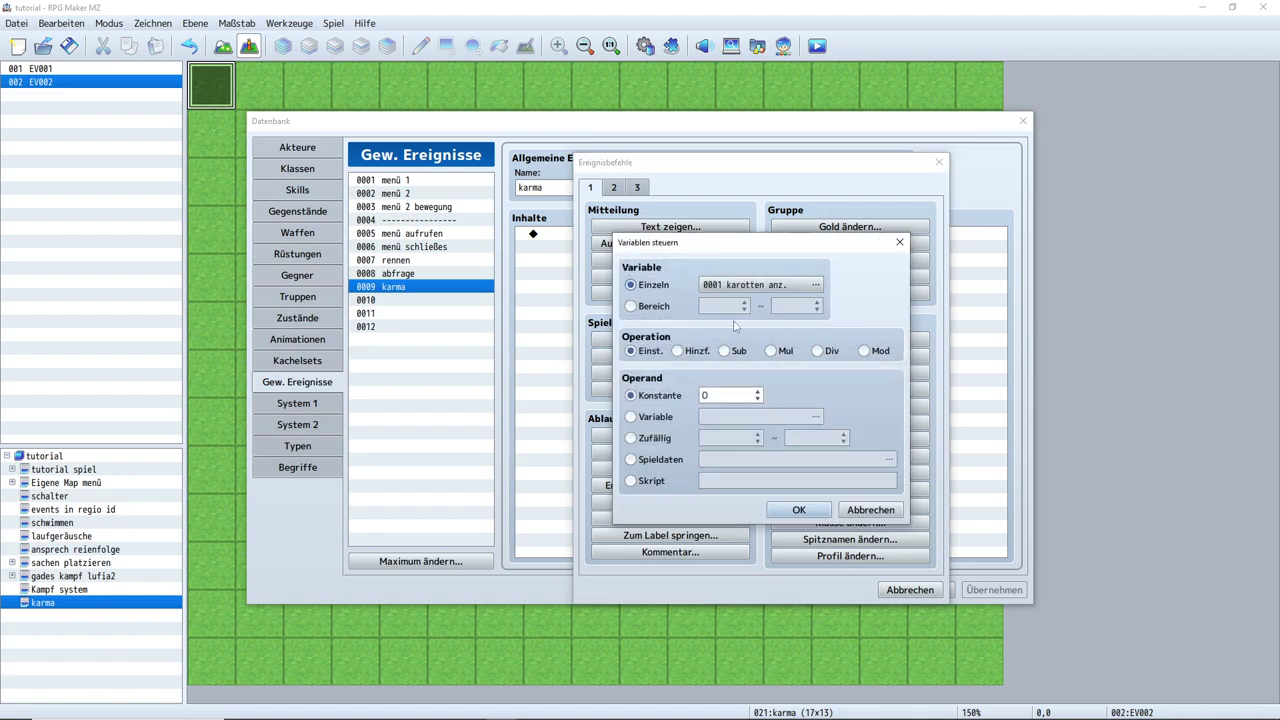
left_click(755, 288)
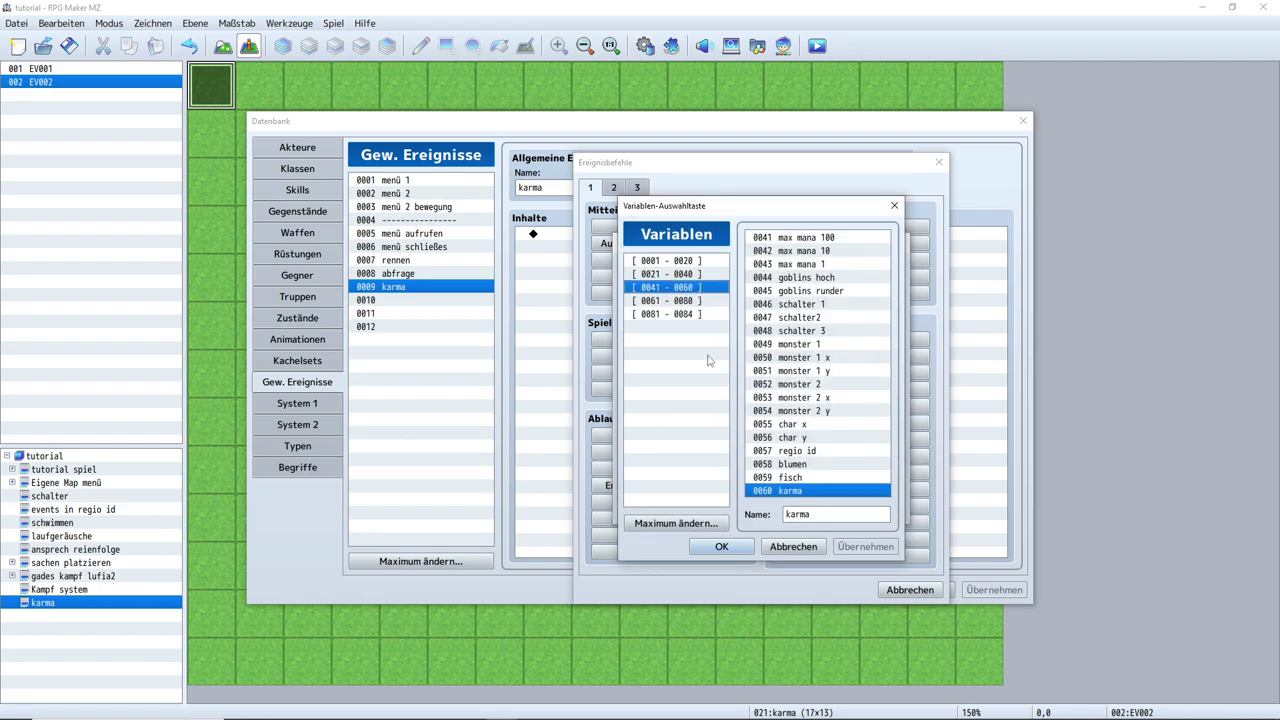
left_click(720, 549)
key("Escape")
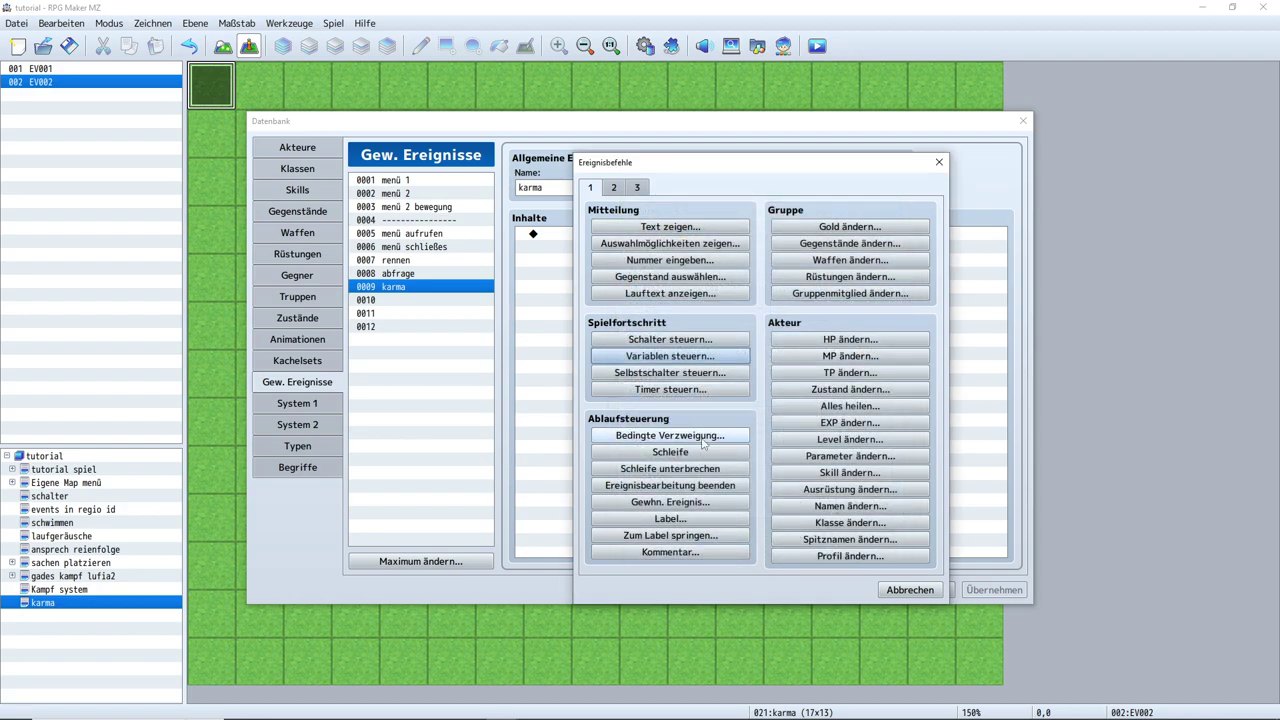
Insert a conditional branch in the karma common event that checks whether variable 0060 karma is ≥ the constant 450
left_click(668, 436)
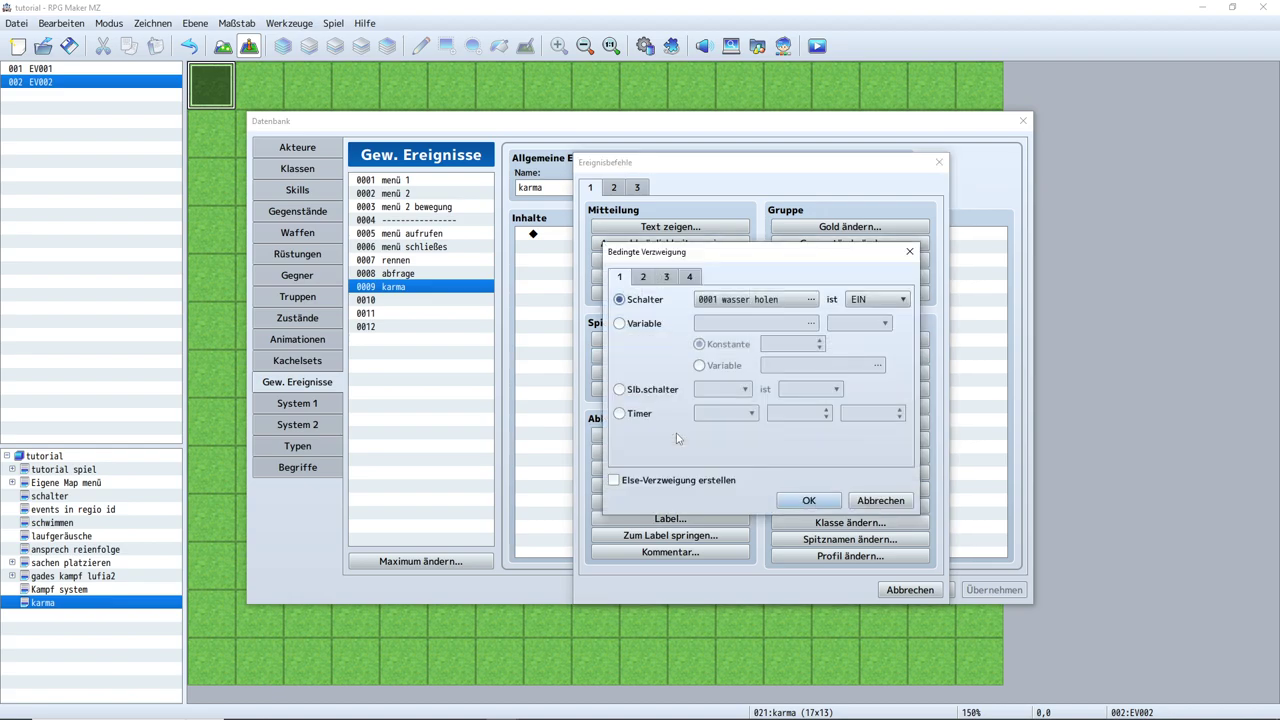
left_click(648, 324)
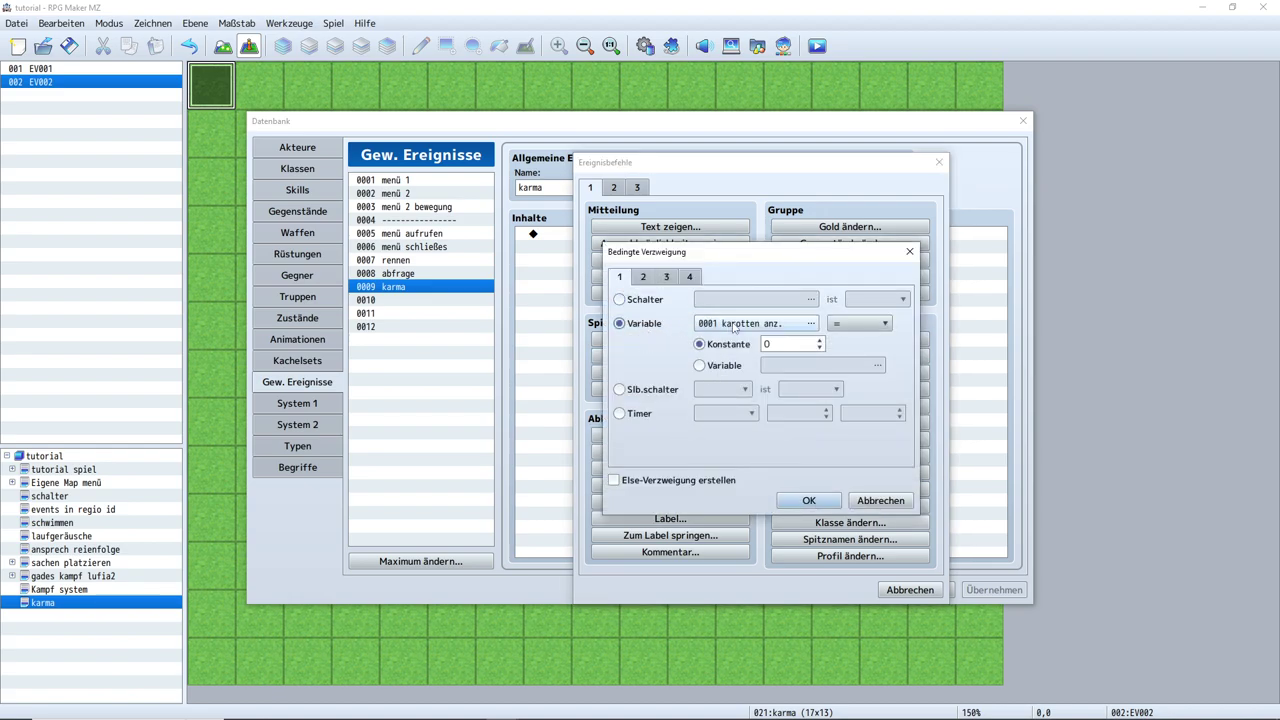
left_click(733, 324)
left_click(721, 547)
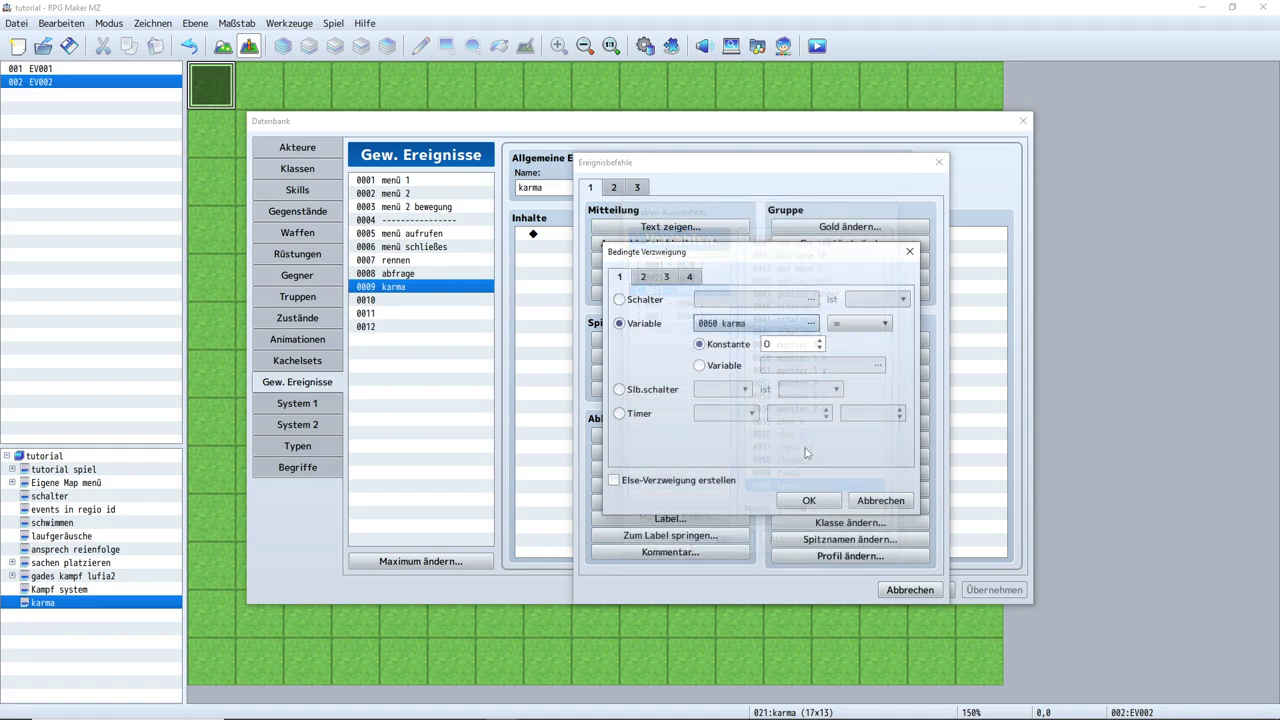
left_click(838, 324)
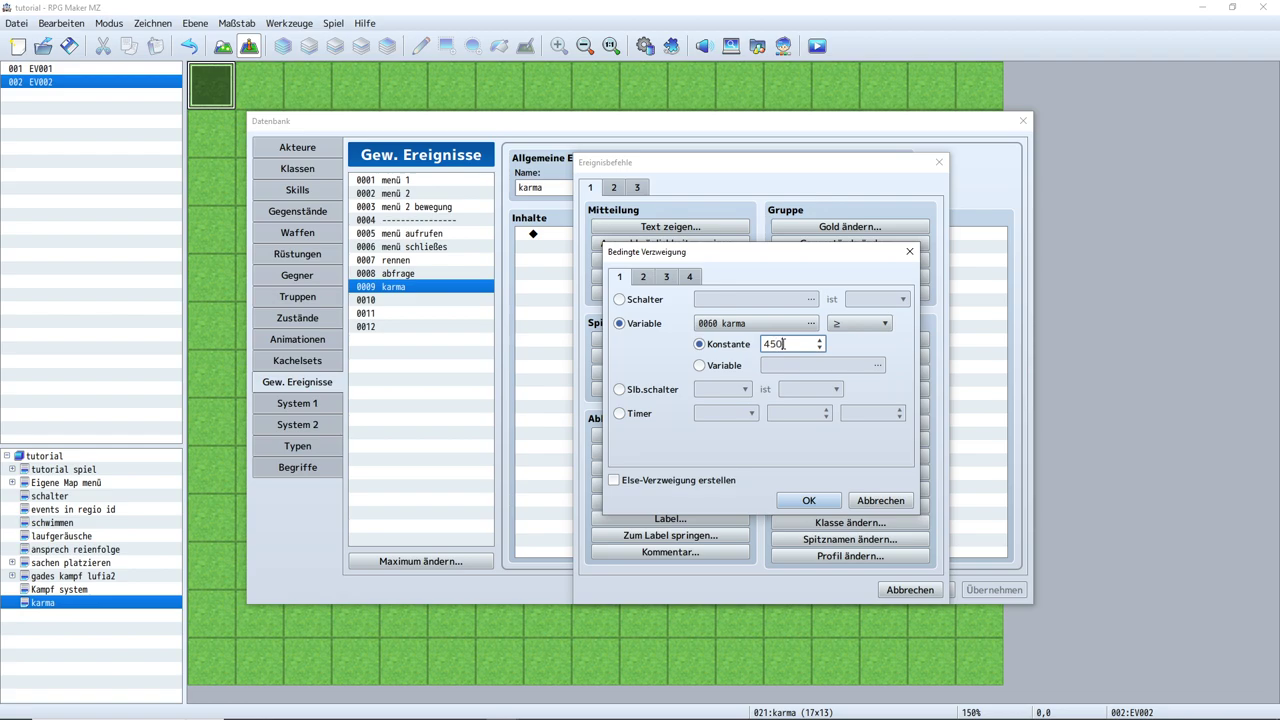
left_click(809, 500)
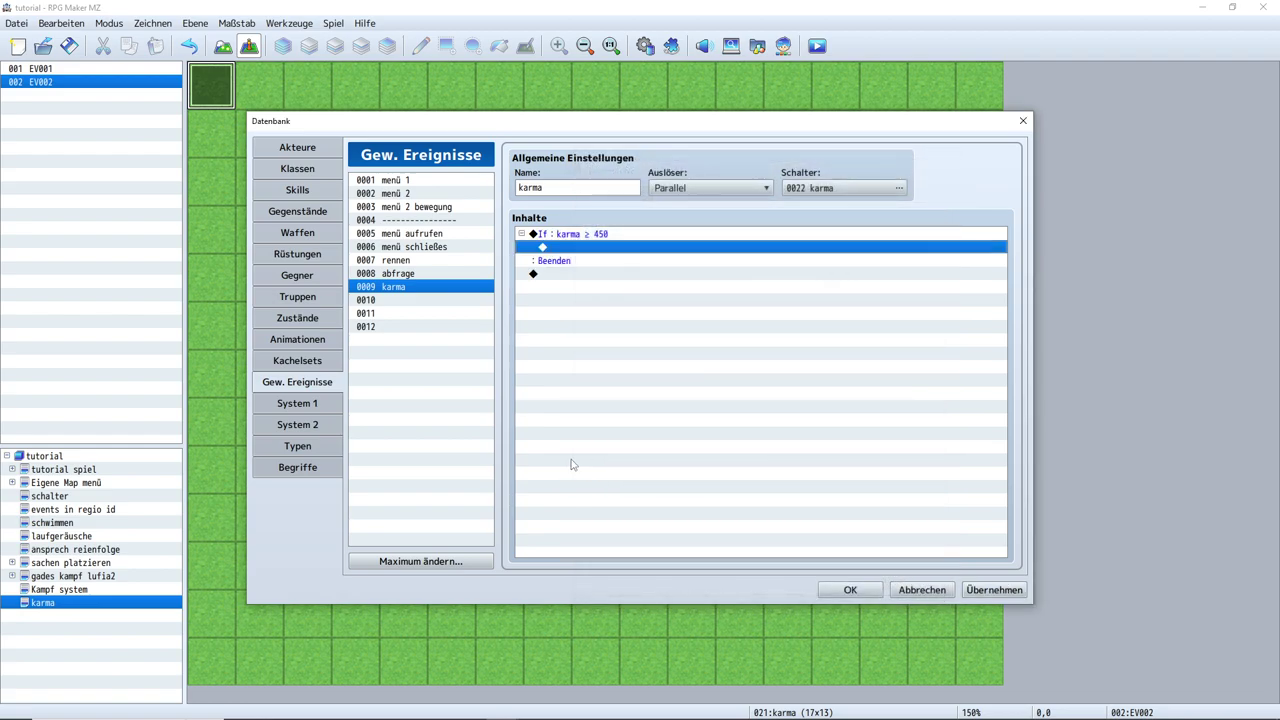
Nest a second conditional branch inside the karma ≥ 450 branch, checking whether variable 0060 karma is ≤ the constant 550
double_click(603, 257)
left_click(659, 435)
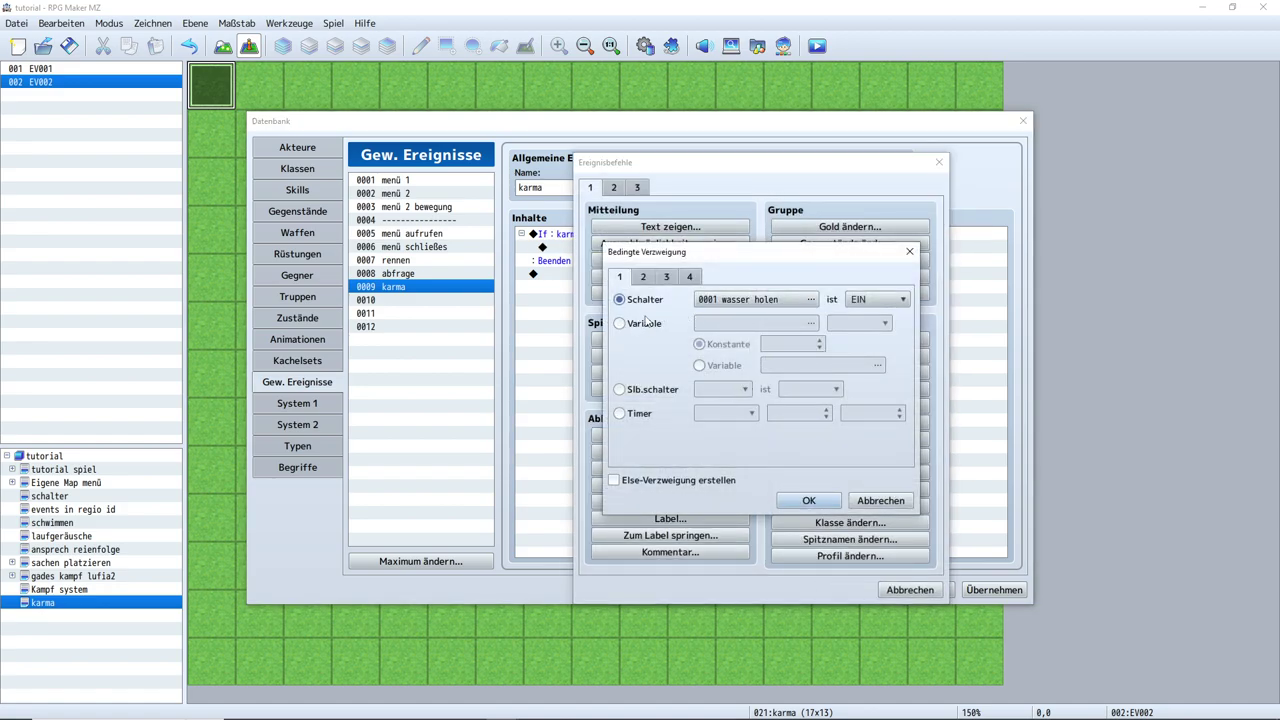
left_click(909, 251)
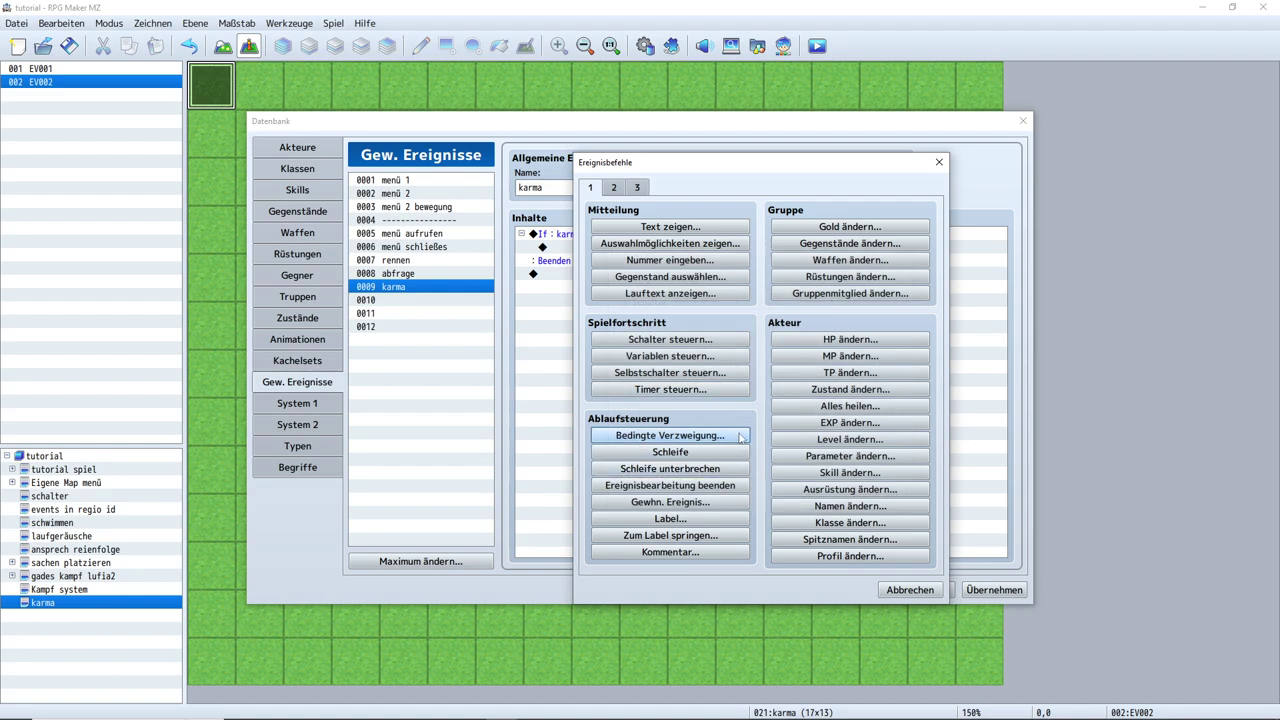
left_click(644, 436)
left_click(619, 323)
left_click(811, 323)
left_click(721, 546)
left_click(860, 323)
left_click(860, 361)
left_click(782, 344)
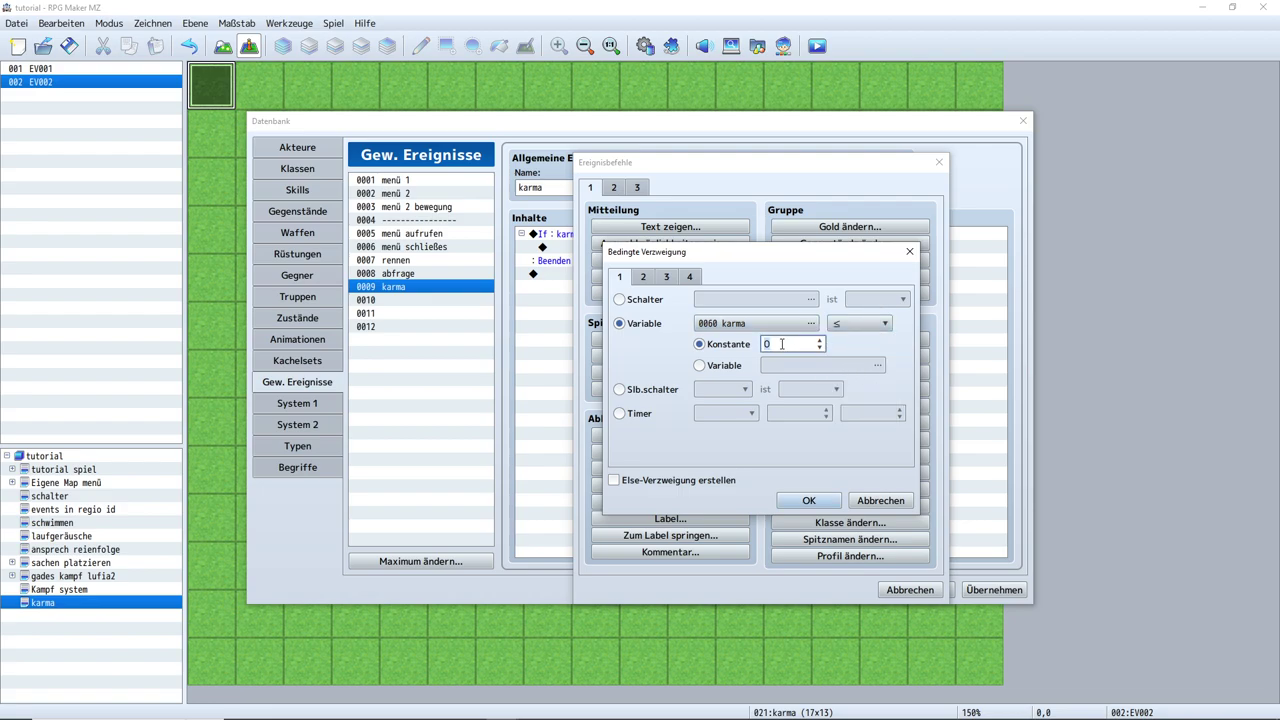
key("BackSpace")
type("55")
left_click(809, 501)
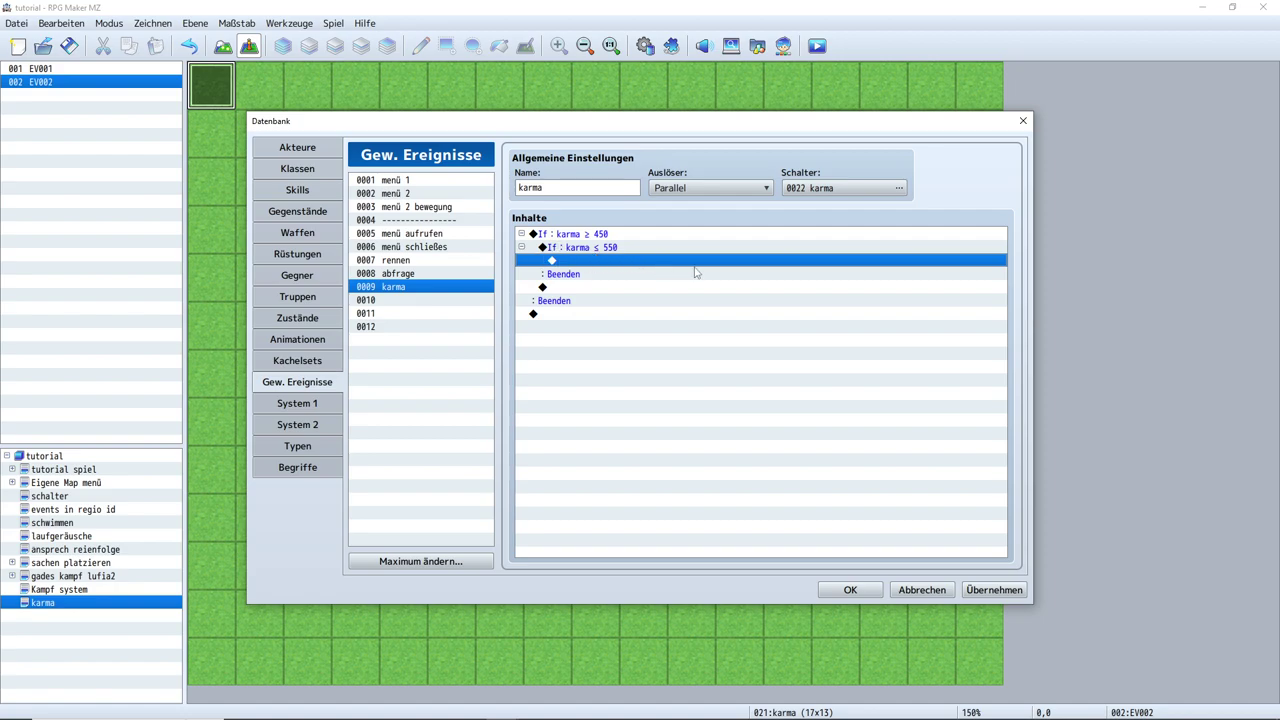
Apply the database changes made to the karma common event
double_click(612, 266)
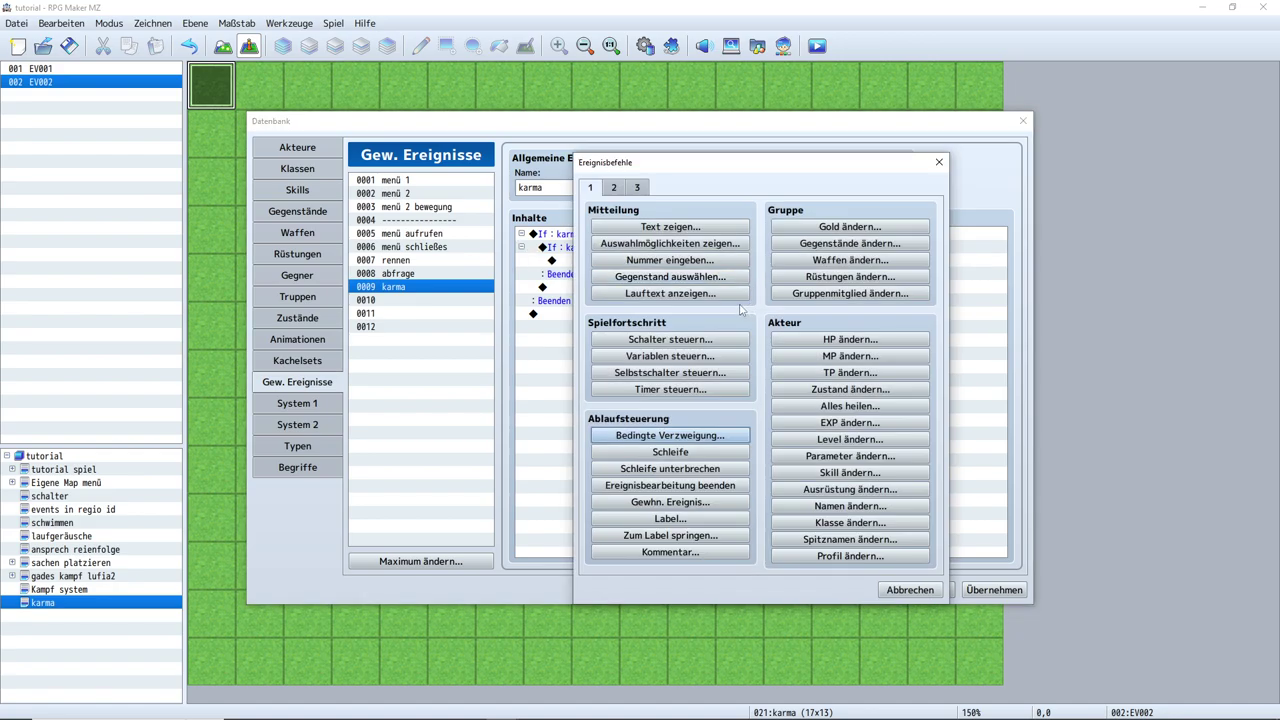
key("Escape")
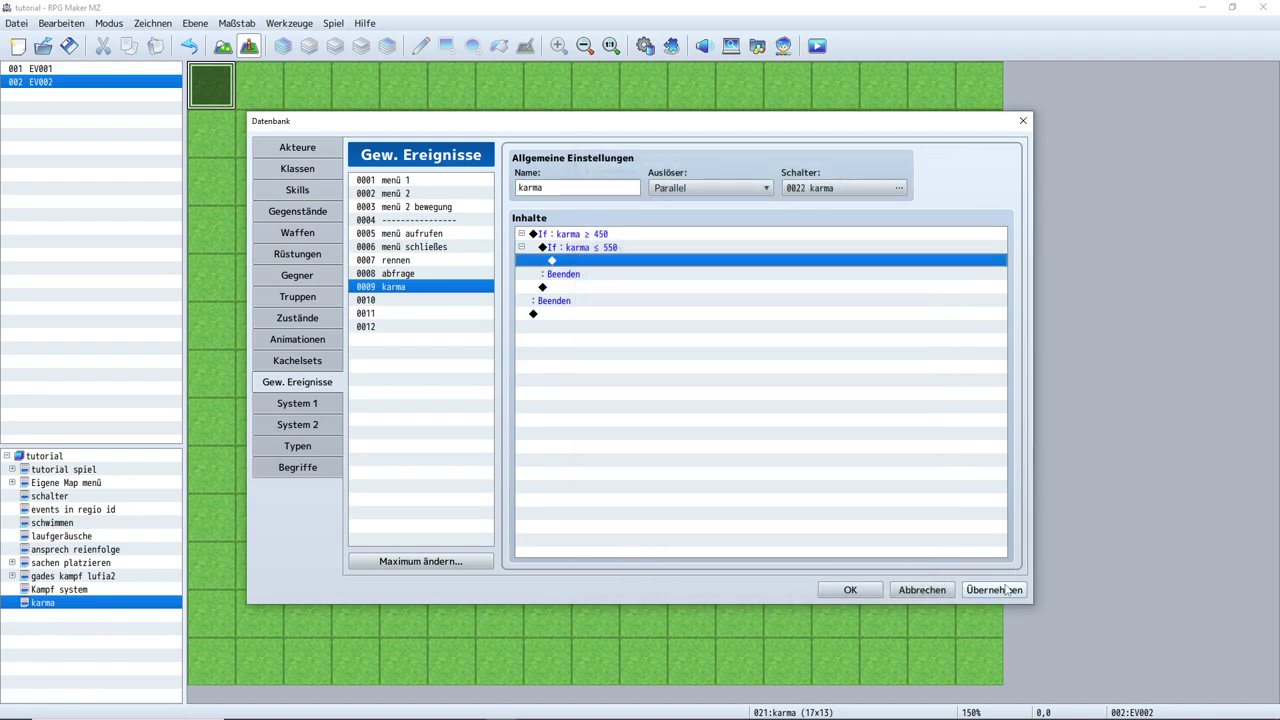
left_click(1007, 590)
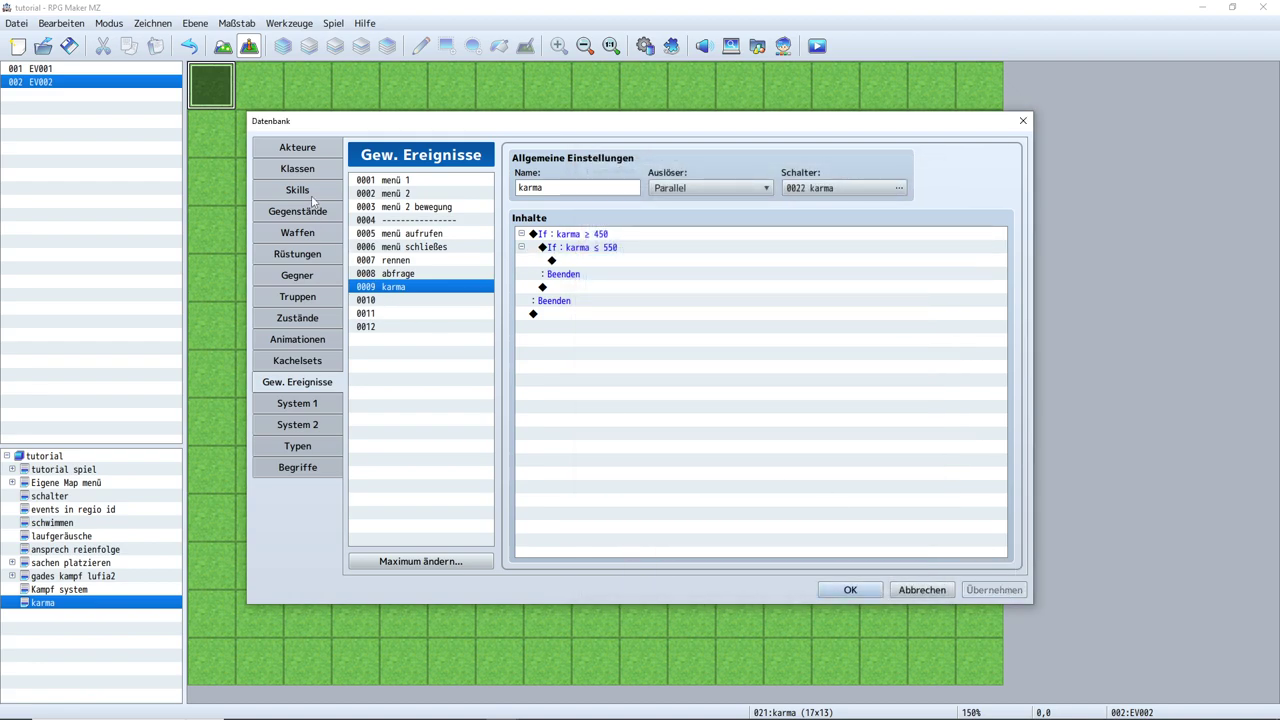
Insert a Change Class command in the karma ≤ 550 branch that sets Reid to 0001 Schwertkämpfer with EXP saved
double_click(605, 263)
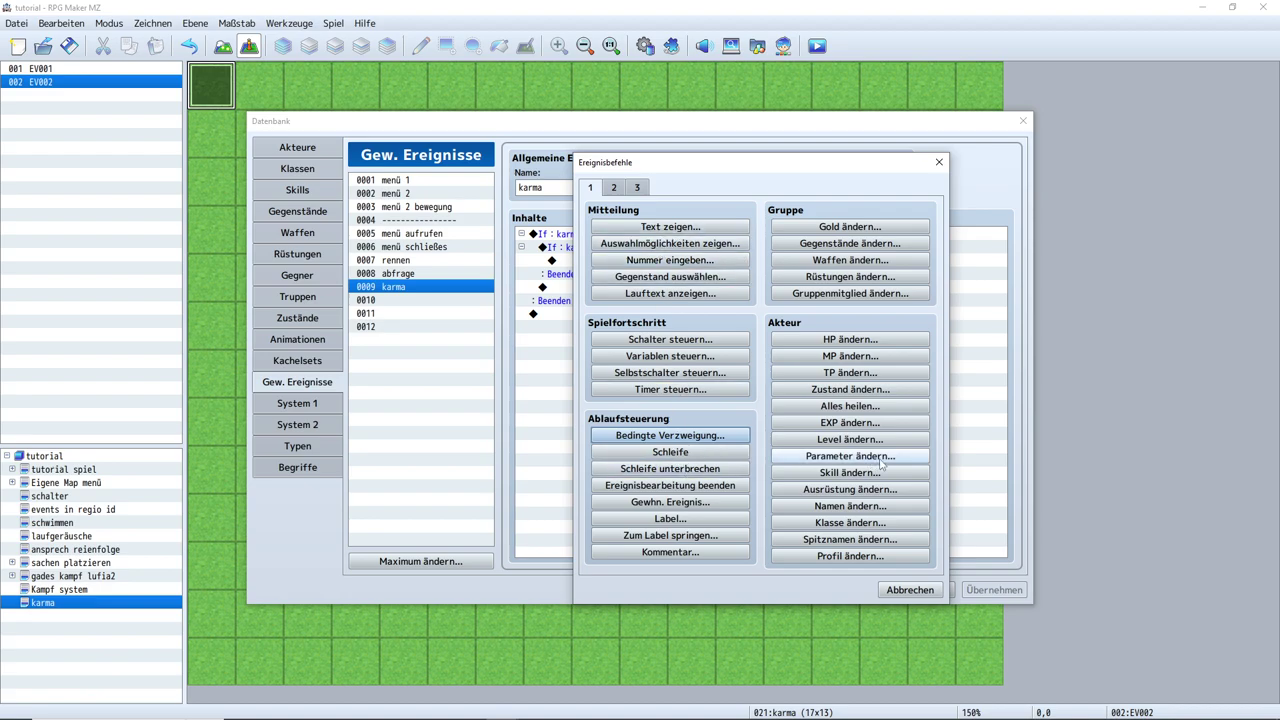
left_click(882, 524)
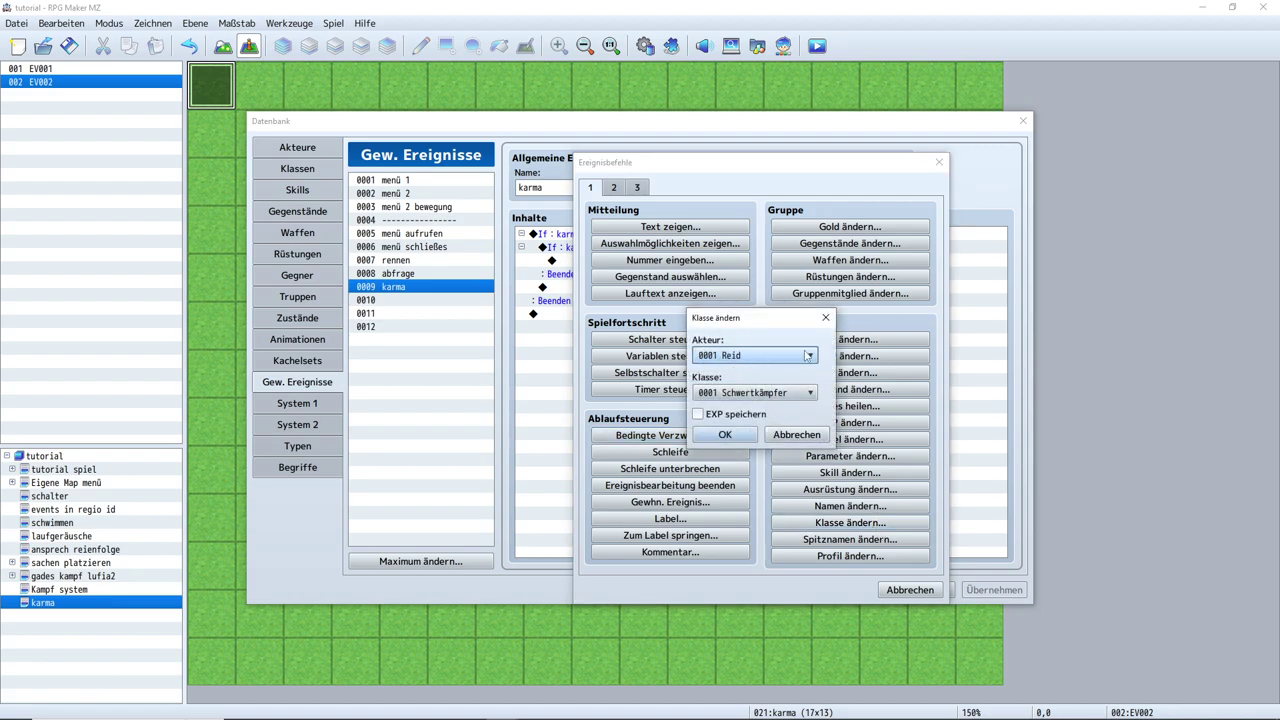
left_click(808, 356)
left_click(808, 356)
left_click(765, 394)
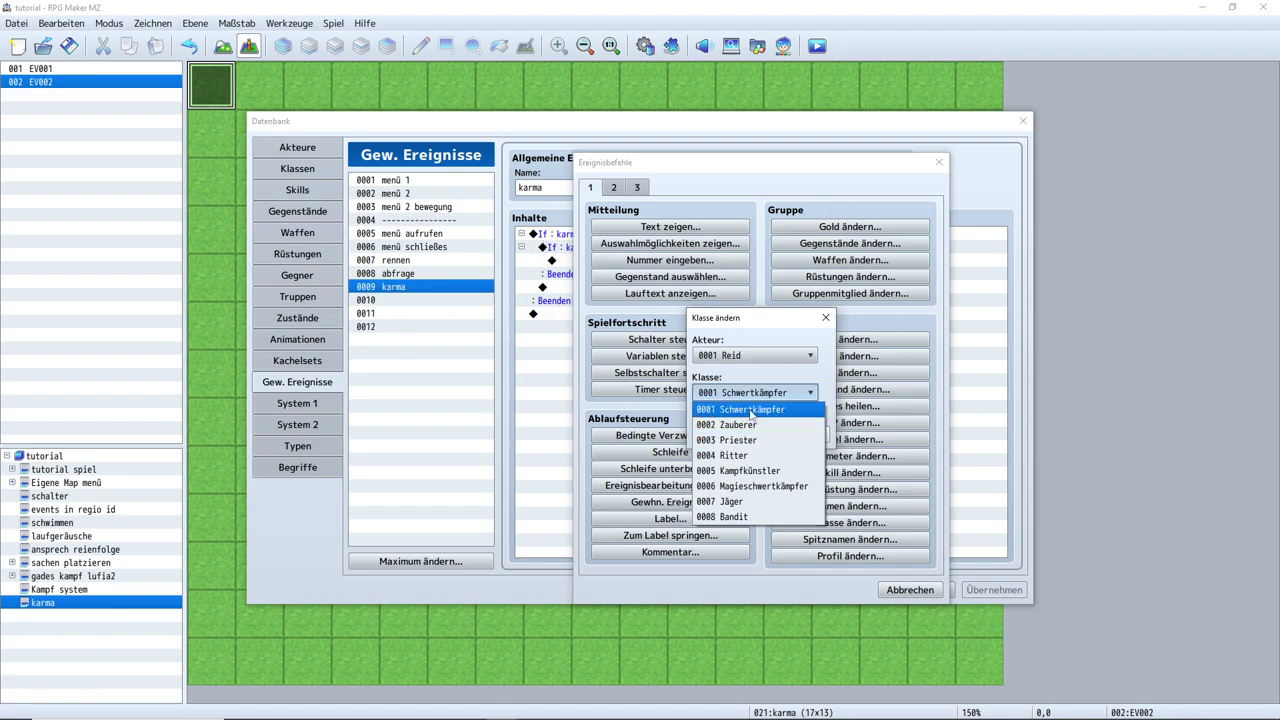
left_click(775, 412)
left_click(698, 414)
left_click(725, 434)
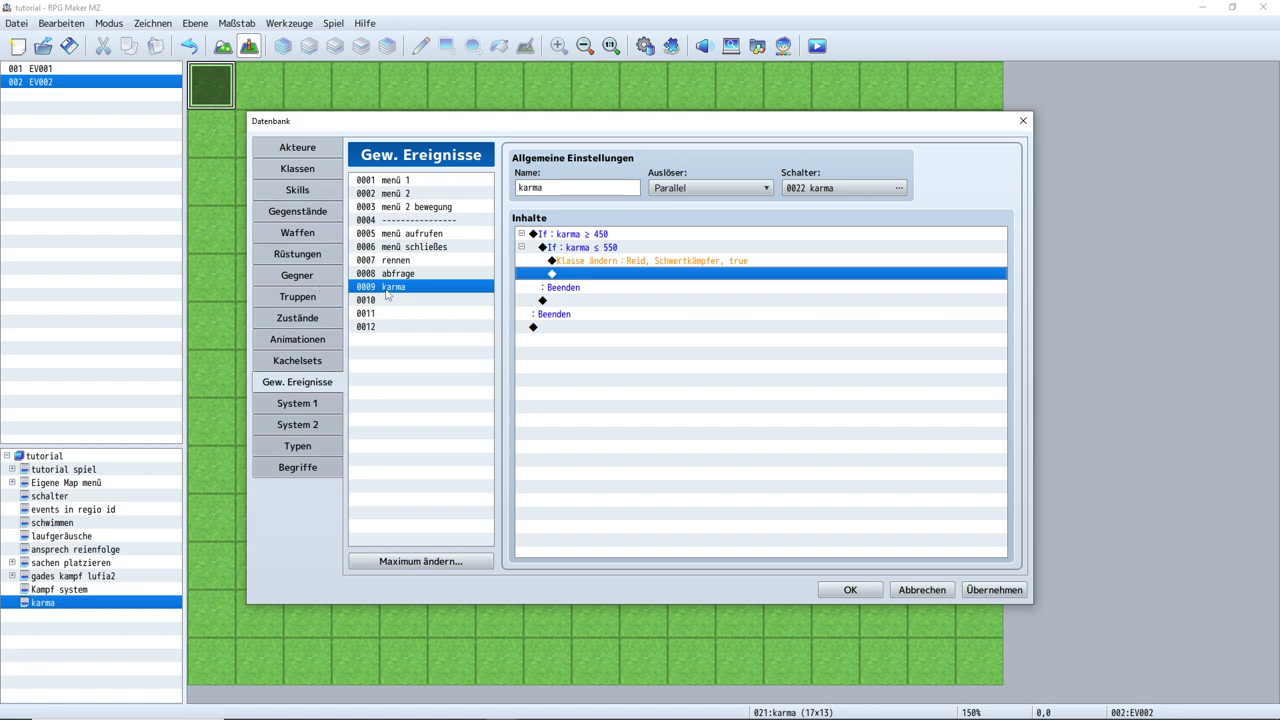
Raise the maximum number of classes in the database to 10
left_click(303, 175)
left_click(420, 561)
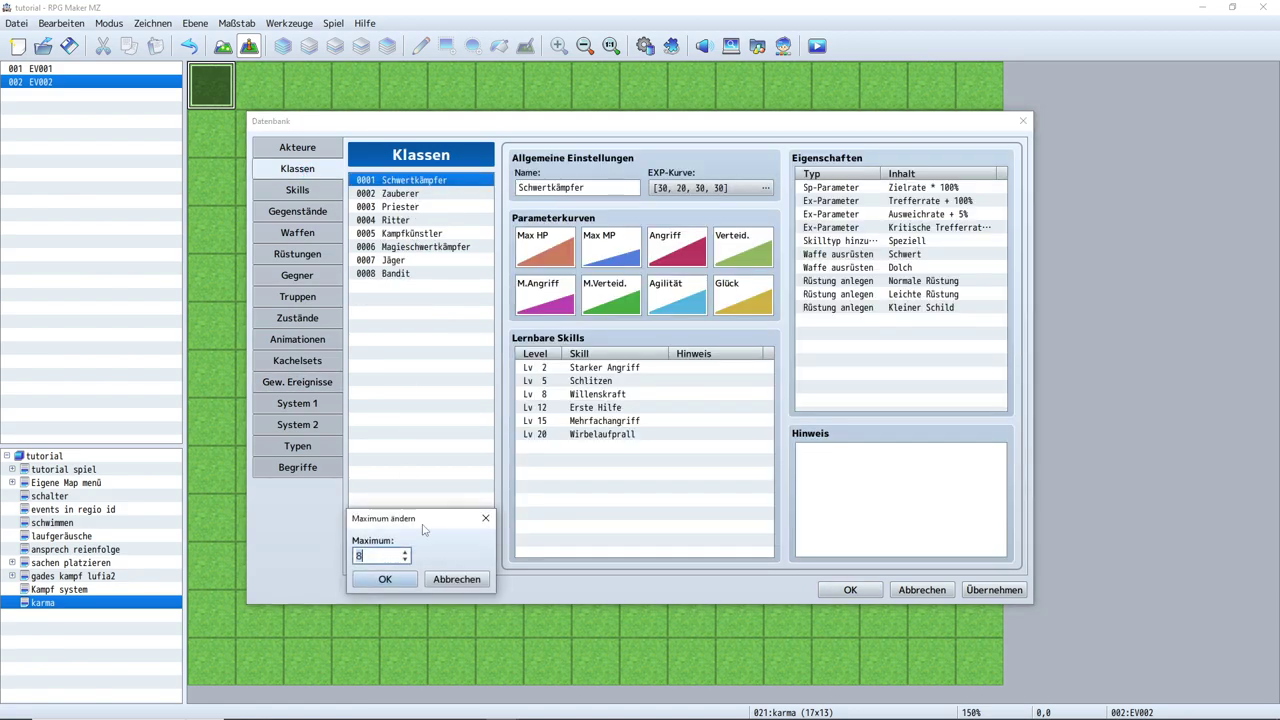
type("10")
left_click(382, 579)
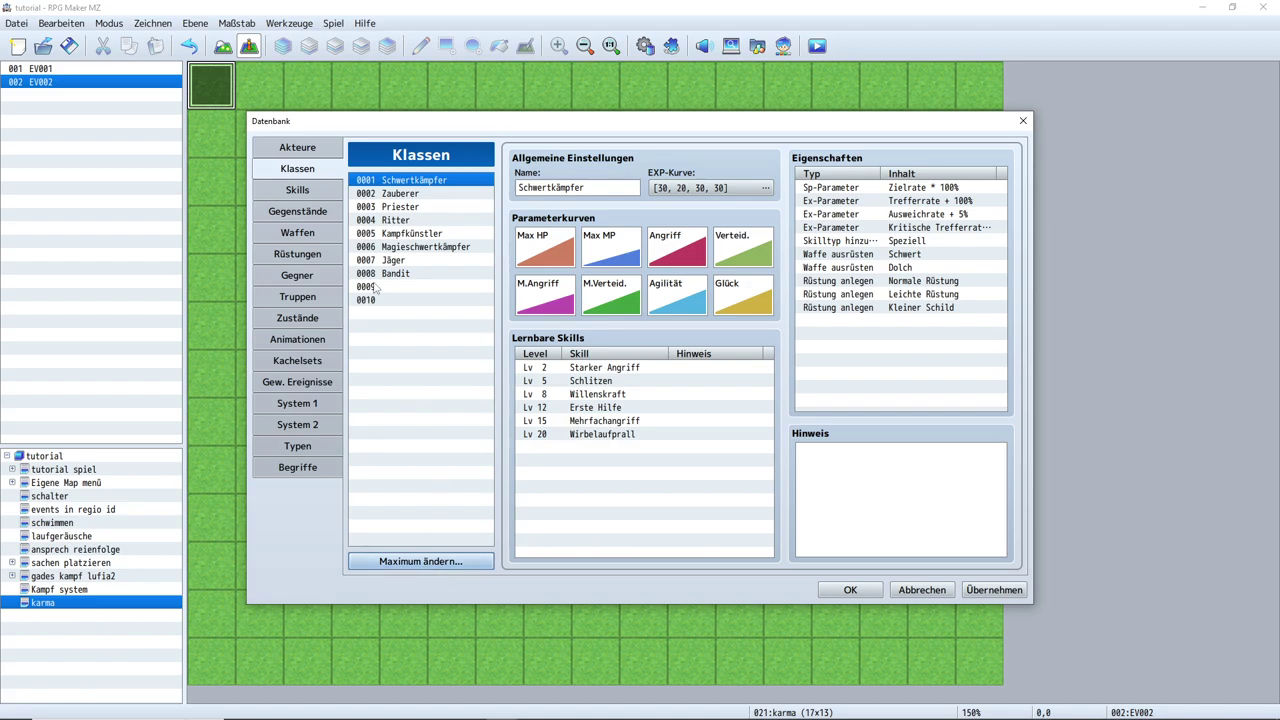
Name class 0009 gut and class 0010 böse
left_click(382, 287)
left_click(567, 189)
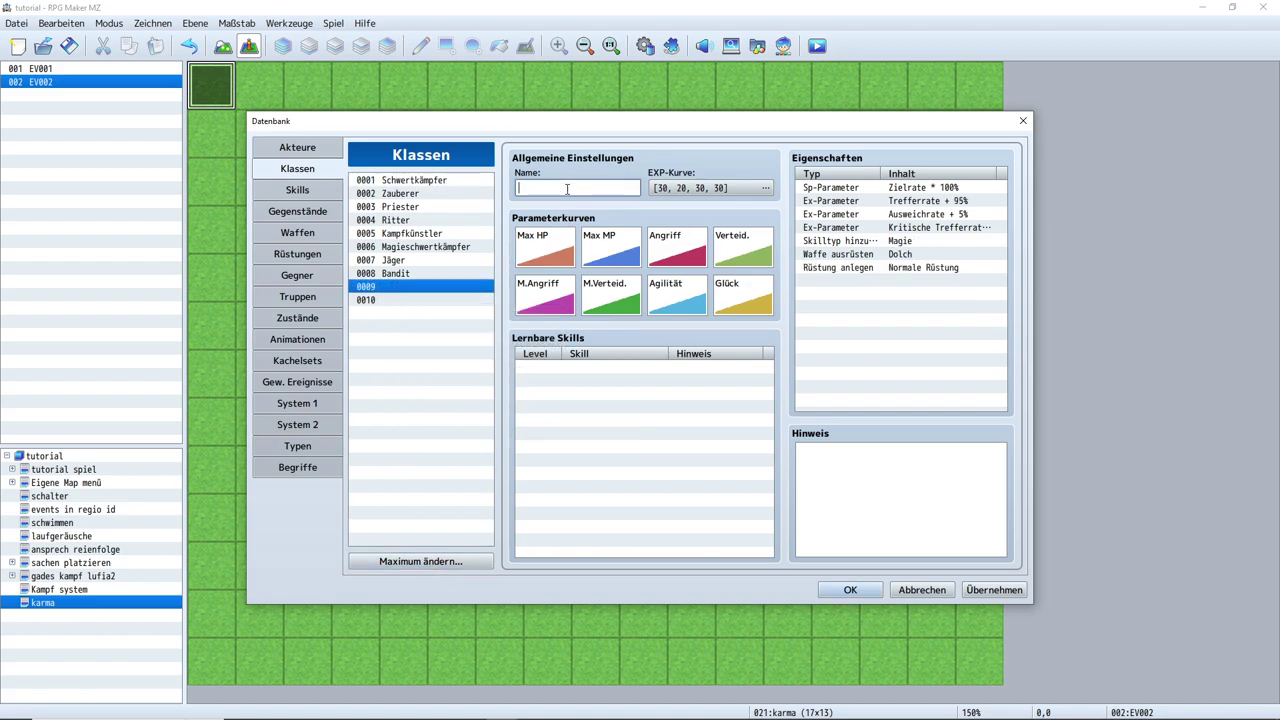
type("gut")
left_click(447, 301)
left_click(568, 187)
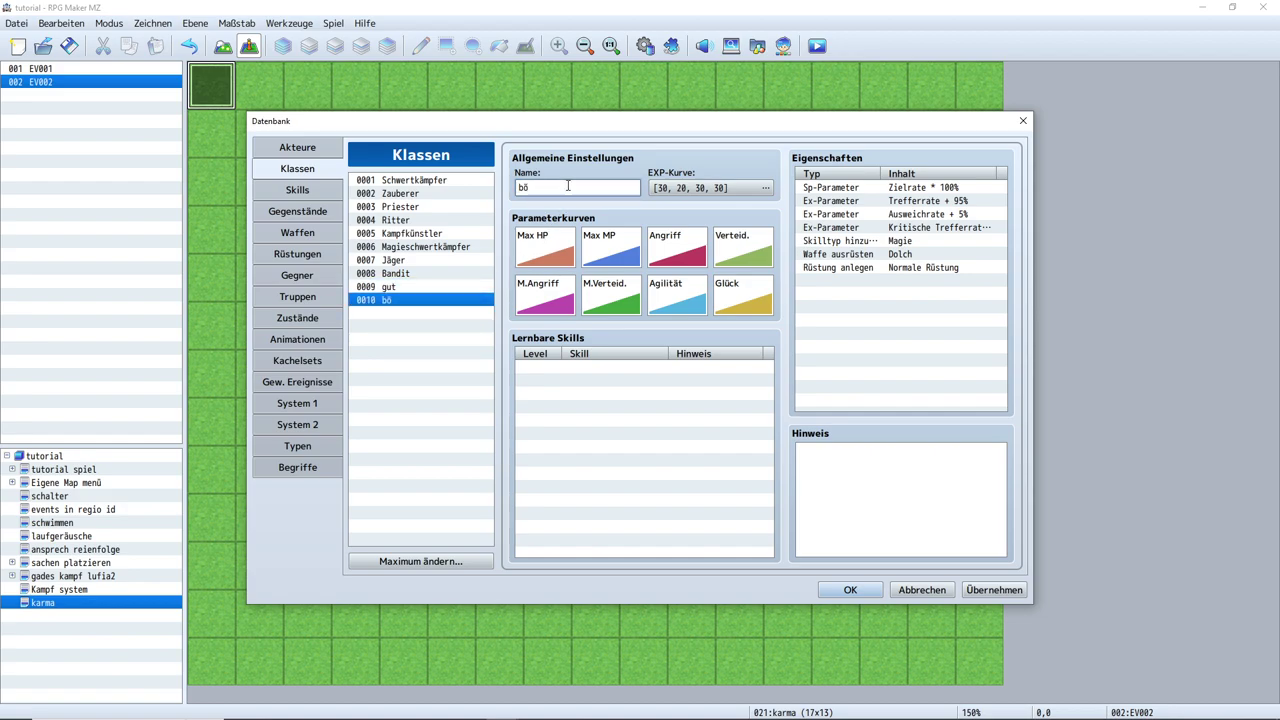
type("böse")
Add the skill 0052 Heilen I as learnable at level 1 to the gut class
left_click(386, 287)
double_click(584, 370)
left_click(650, 430)
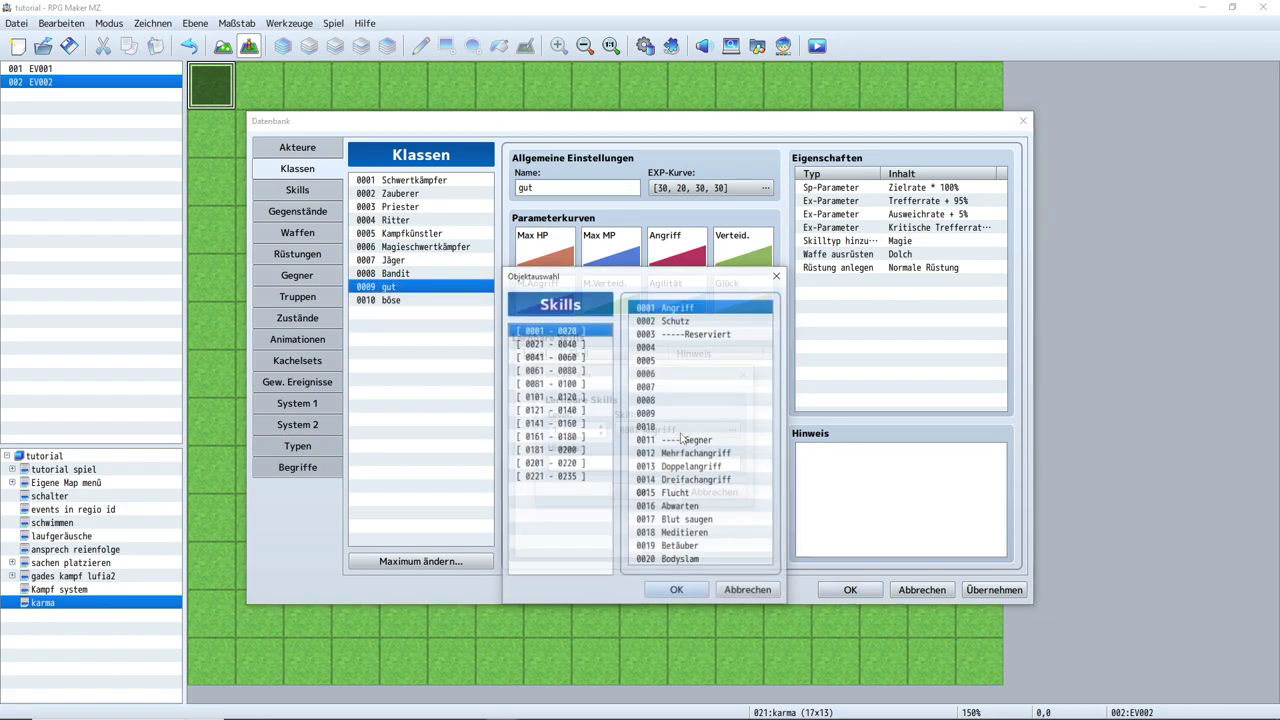
left_click(568, 343)
left_click(569, 357)
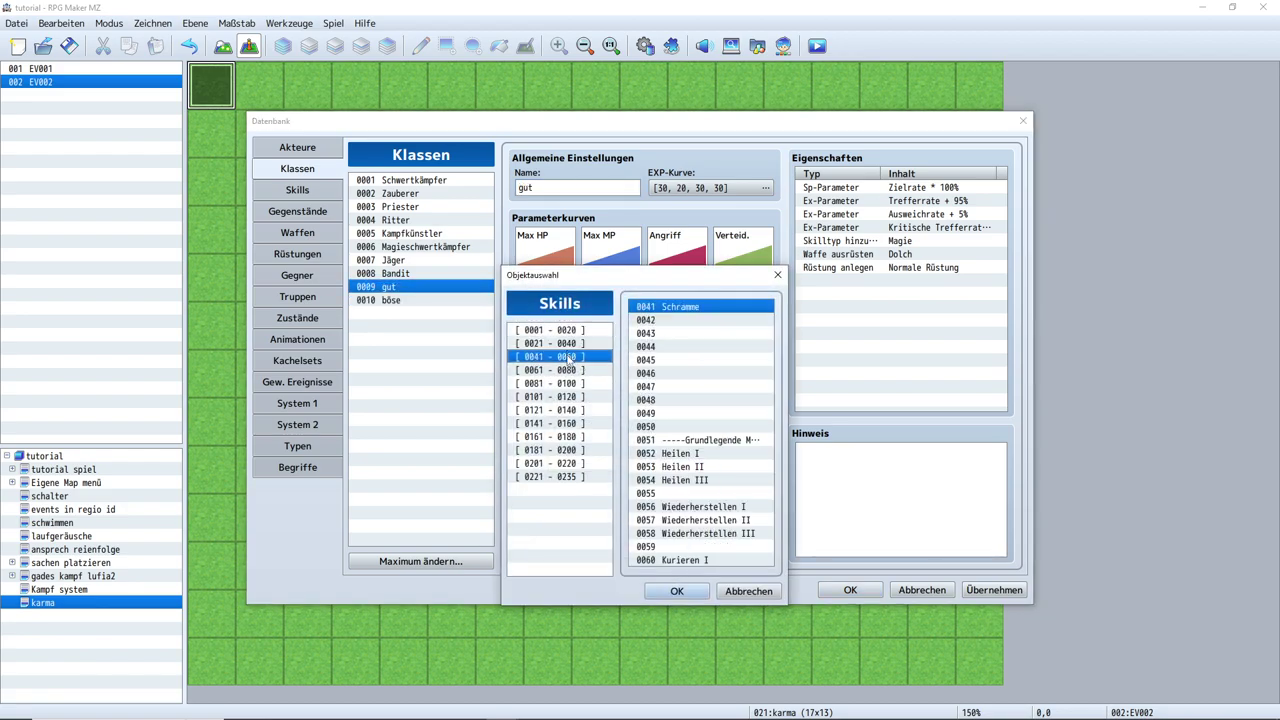
double_click(724, 453)
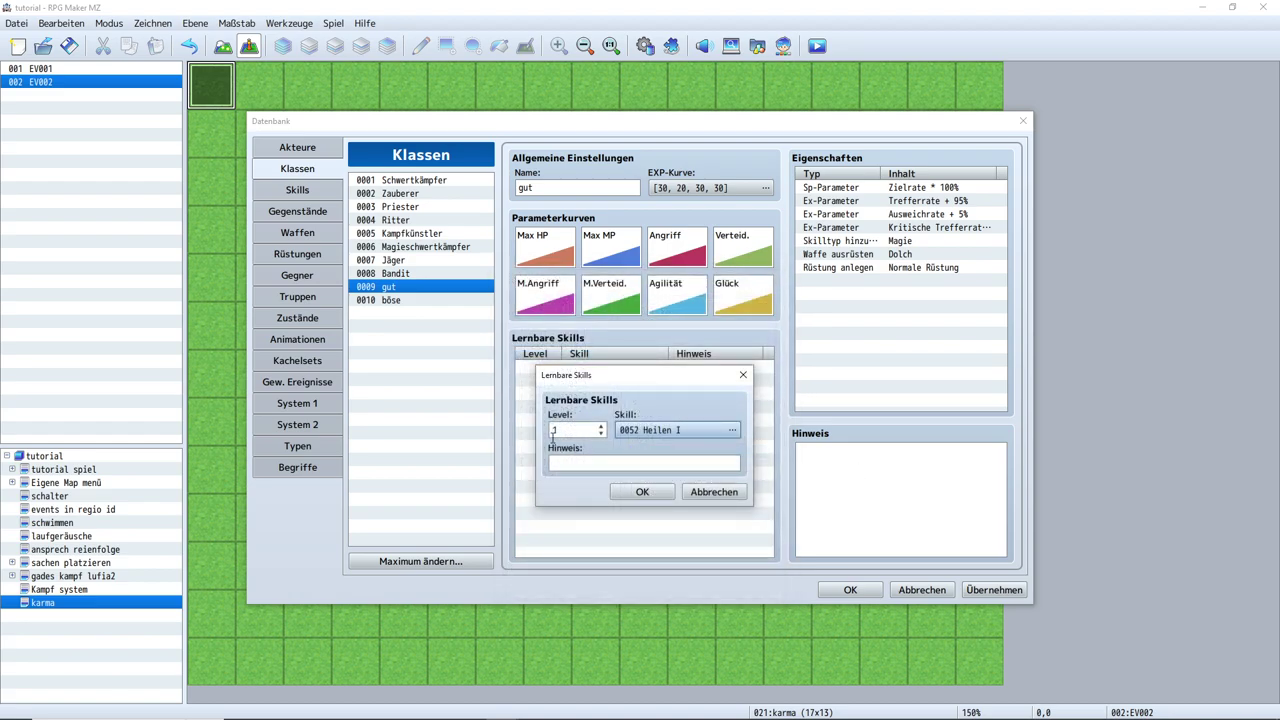
left_click(642, 491)
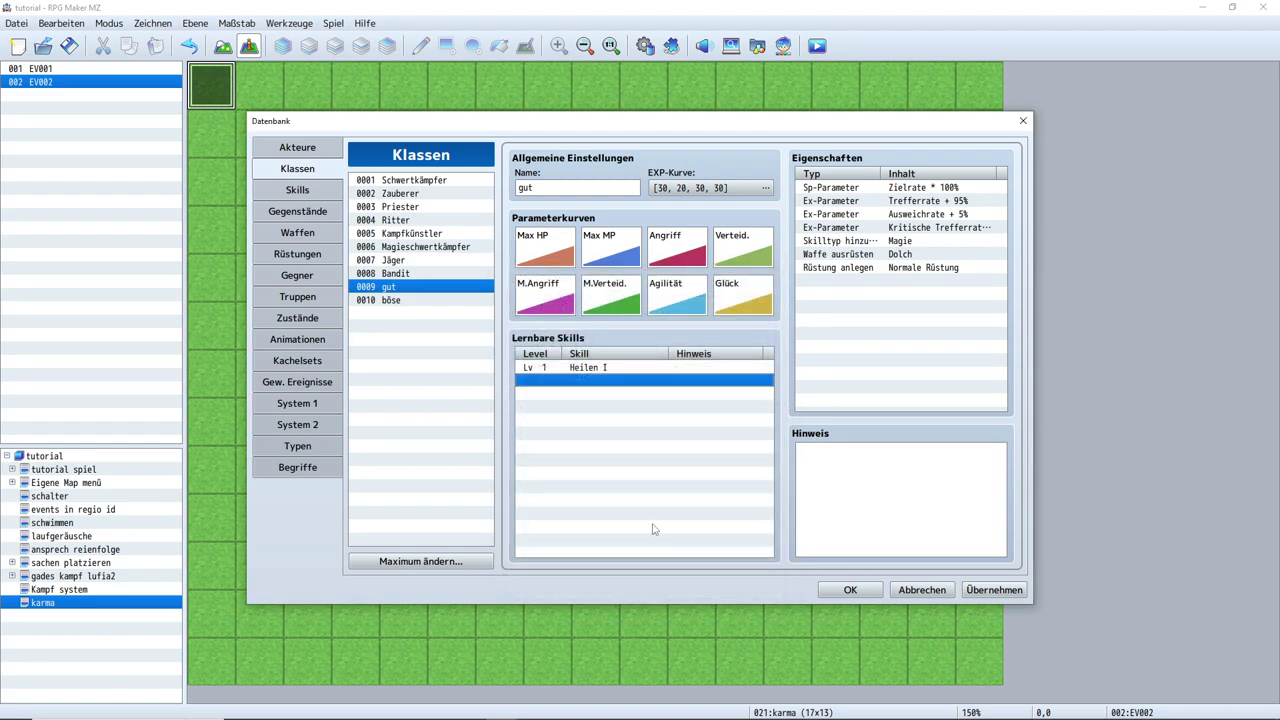
Add the skill 0150 Dunkelheit I as learnable at level 1 to the böse class
left_click(421, 300)
double_click(607, 367)
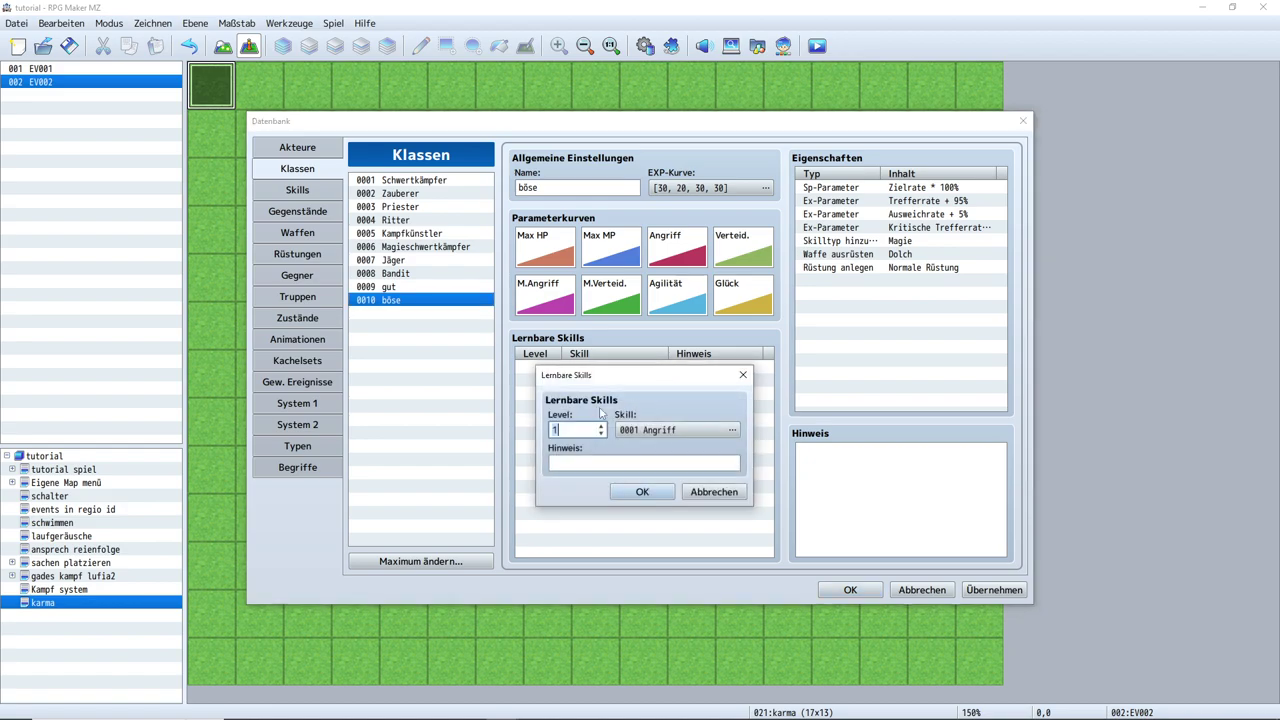
left_click(659, 436)
left_click_drag(605, 370, 587, 425)
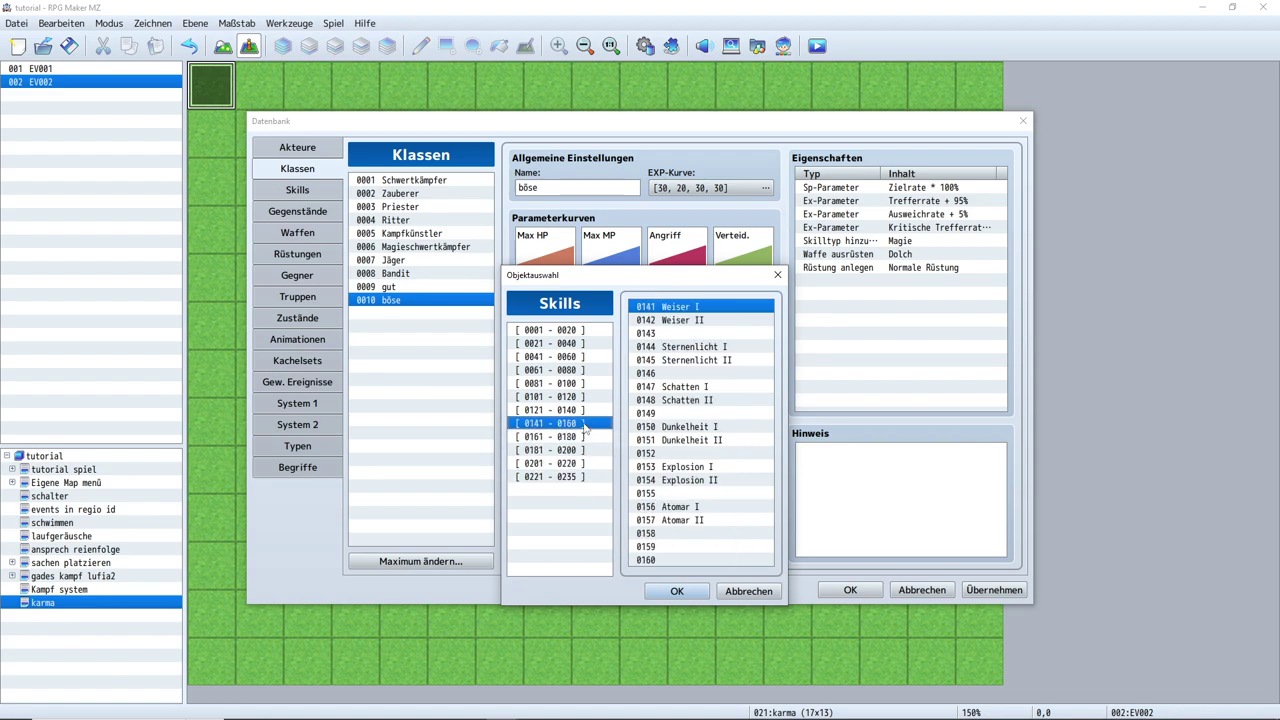
double_click(712, 426)
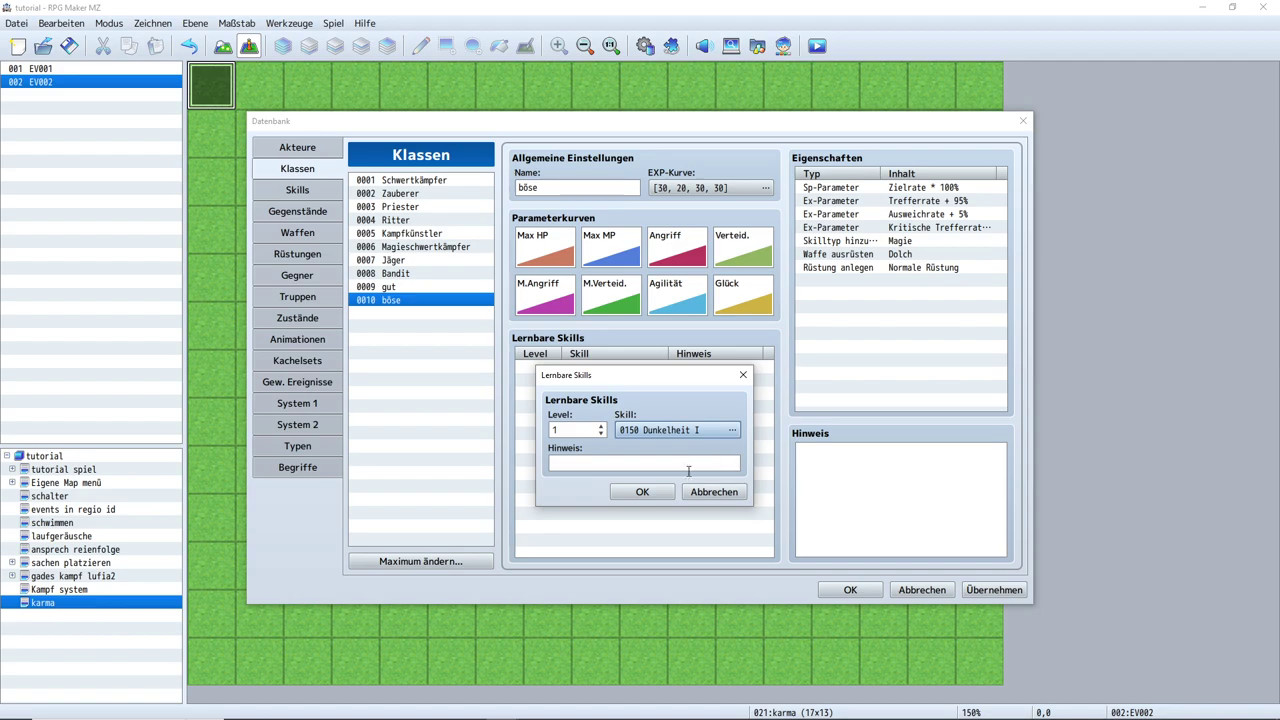
left_click(642, 492)
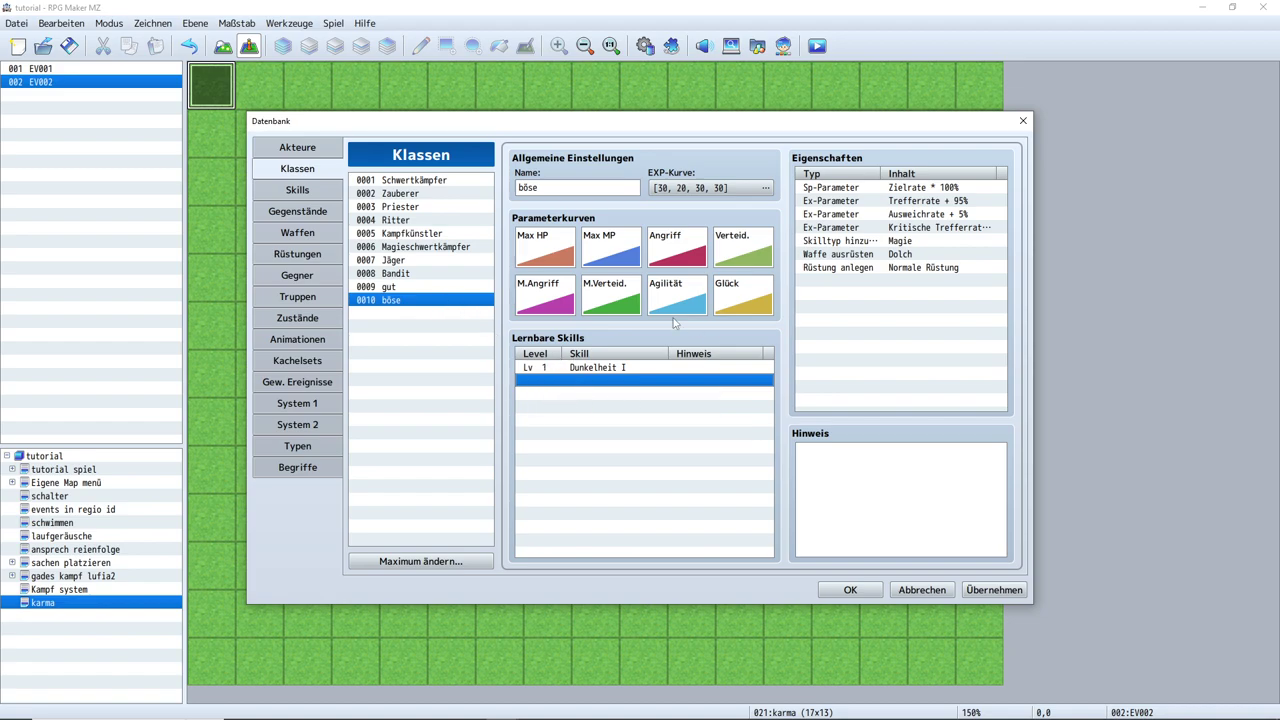
Review the learnable skills of the Schwertkämpfer class
left_click(462, 180)
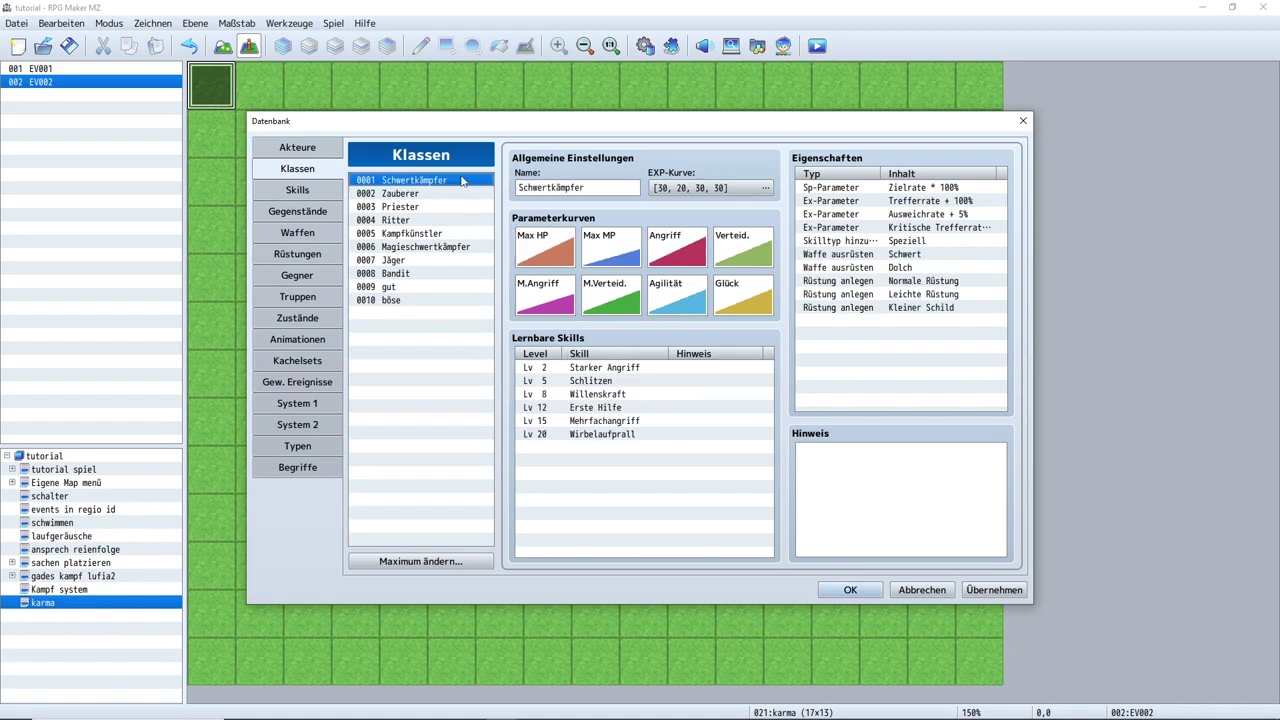
left_click(616, 382)
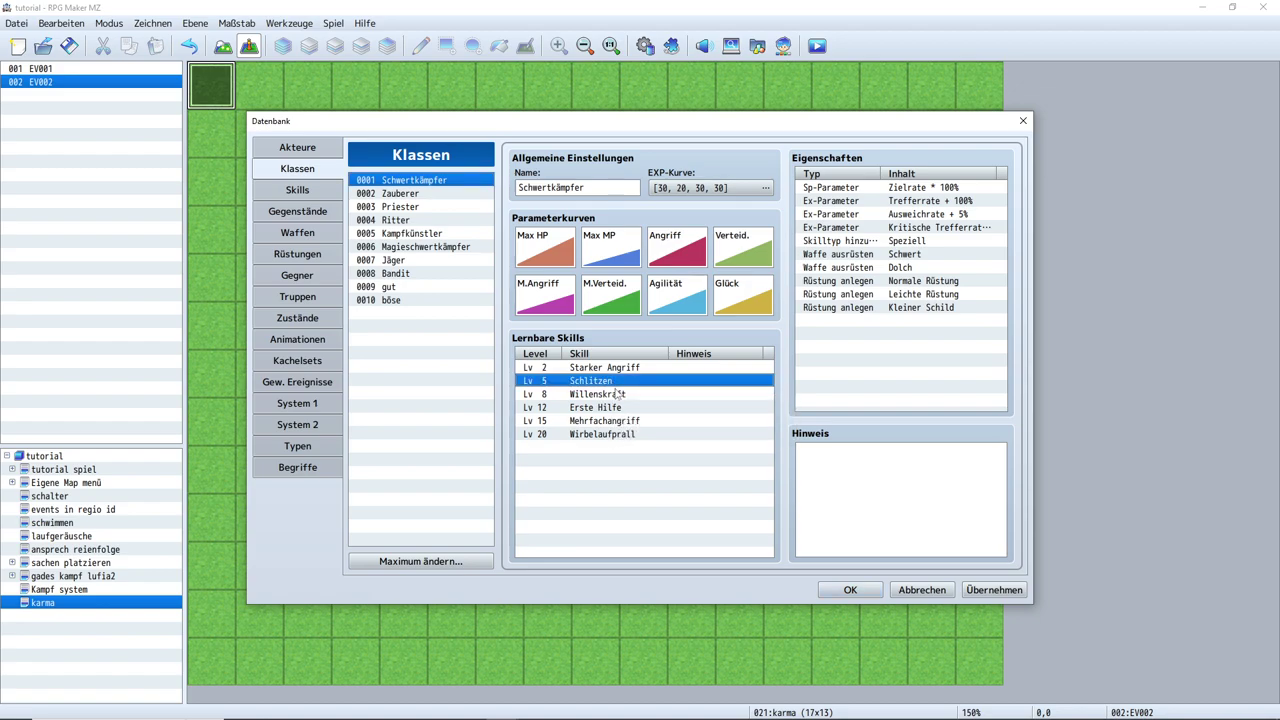
Delete every learnable skill of the Schwertkämpfer class except Starker Angriff
key("Delete")
key("Delete")
key("Delete")
key("Delete")
key("Delete")
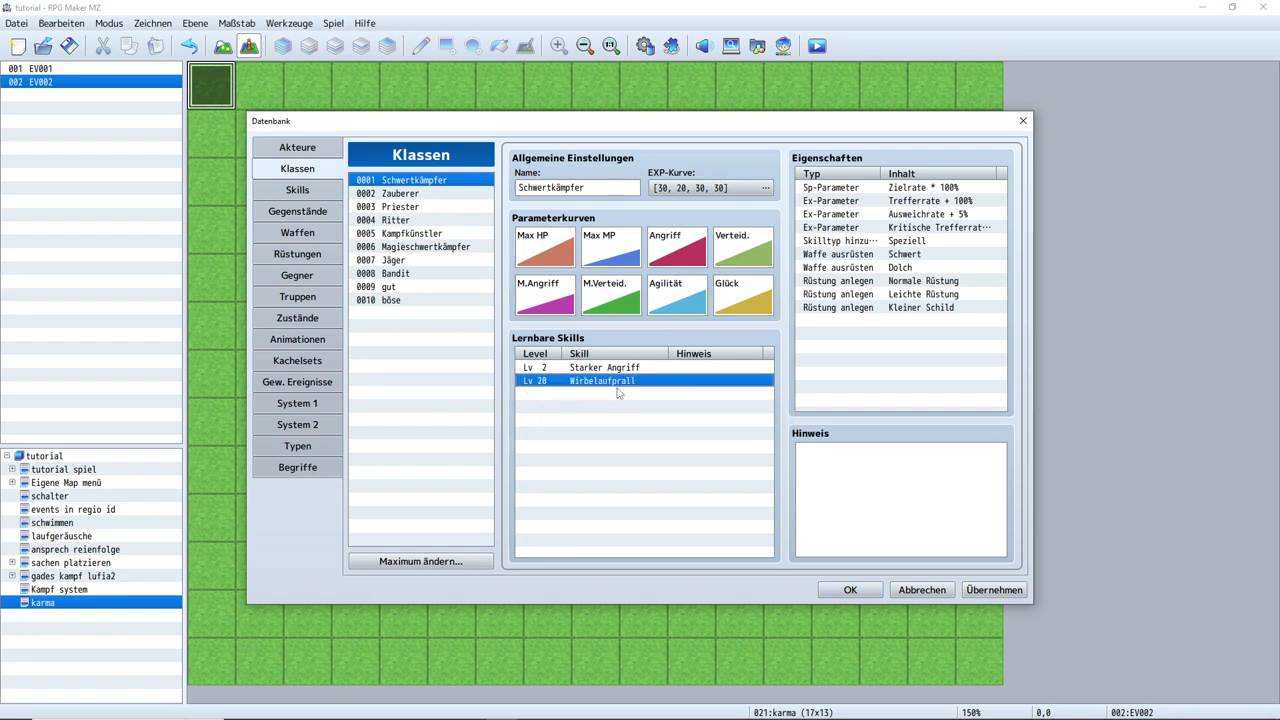
key("Up")
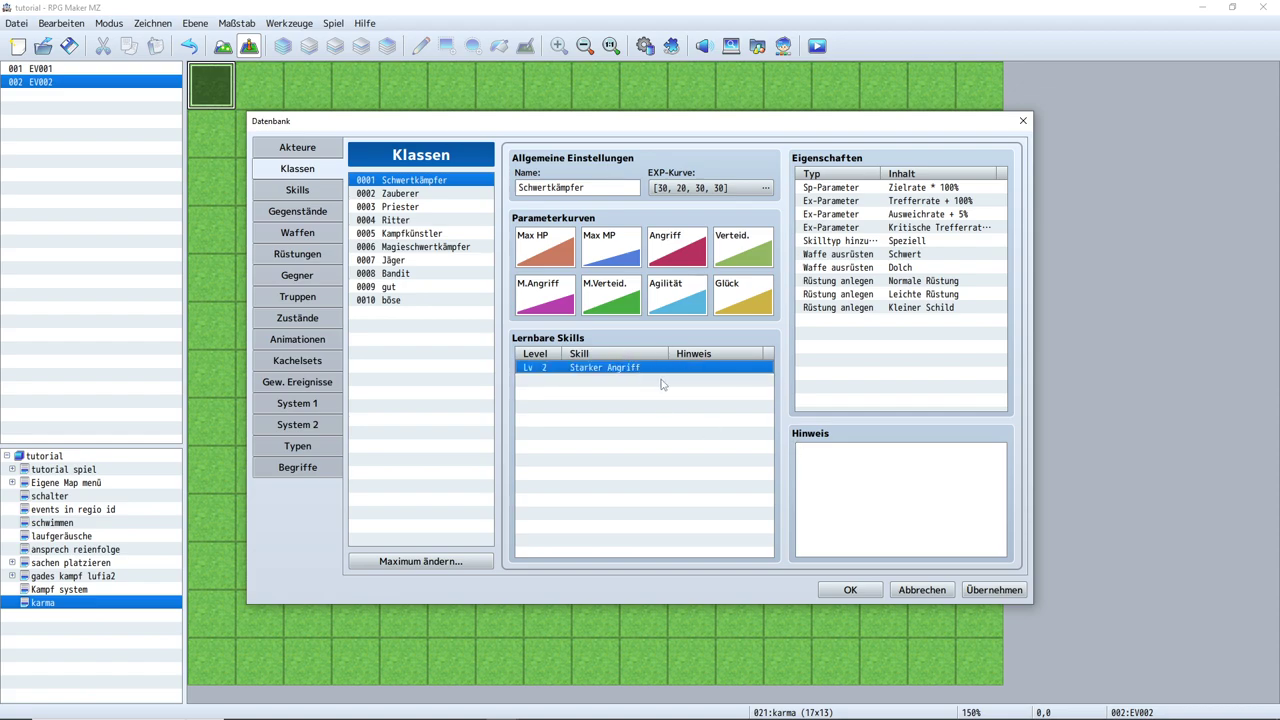
Set the learning level of the Schwertkämpfer's Starker Angriff skill to 1
double_click(605, 368)
left_click(602, 434)
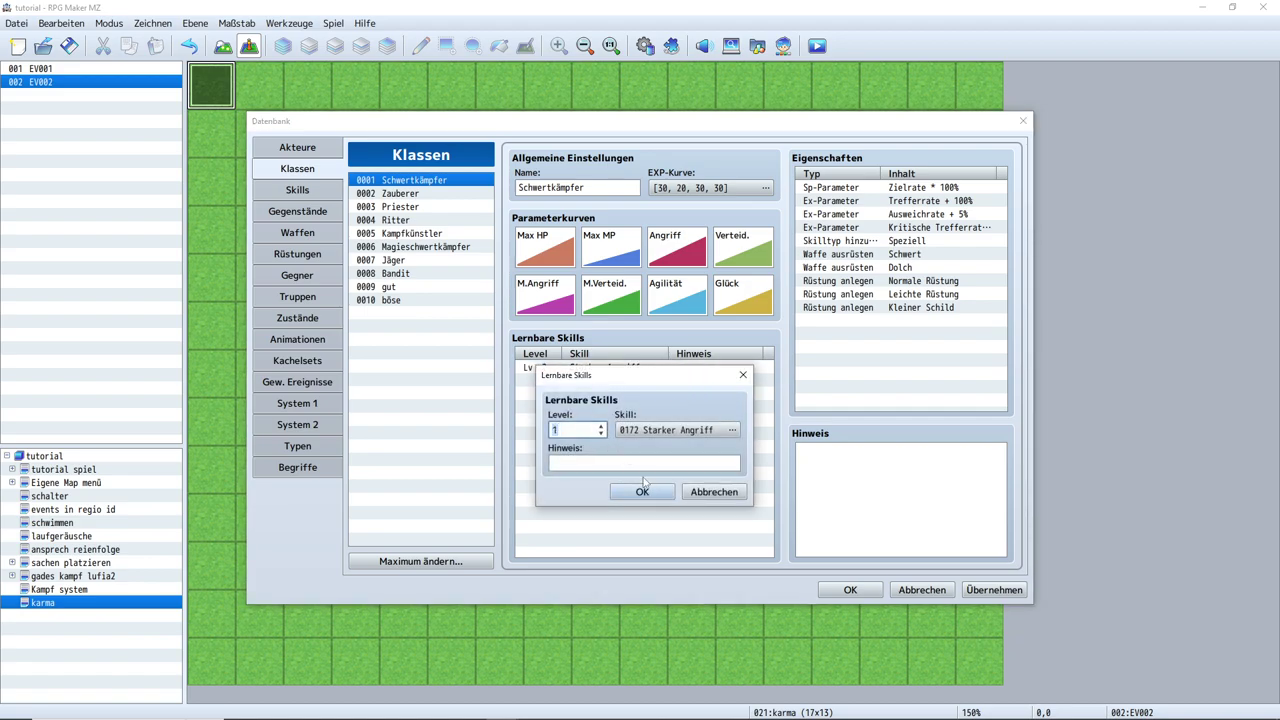
left_click(650, 498)
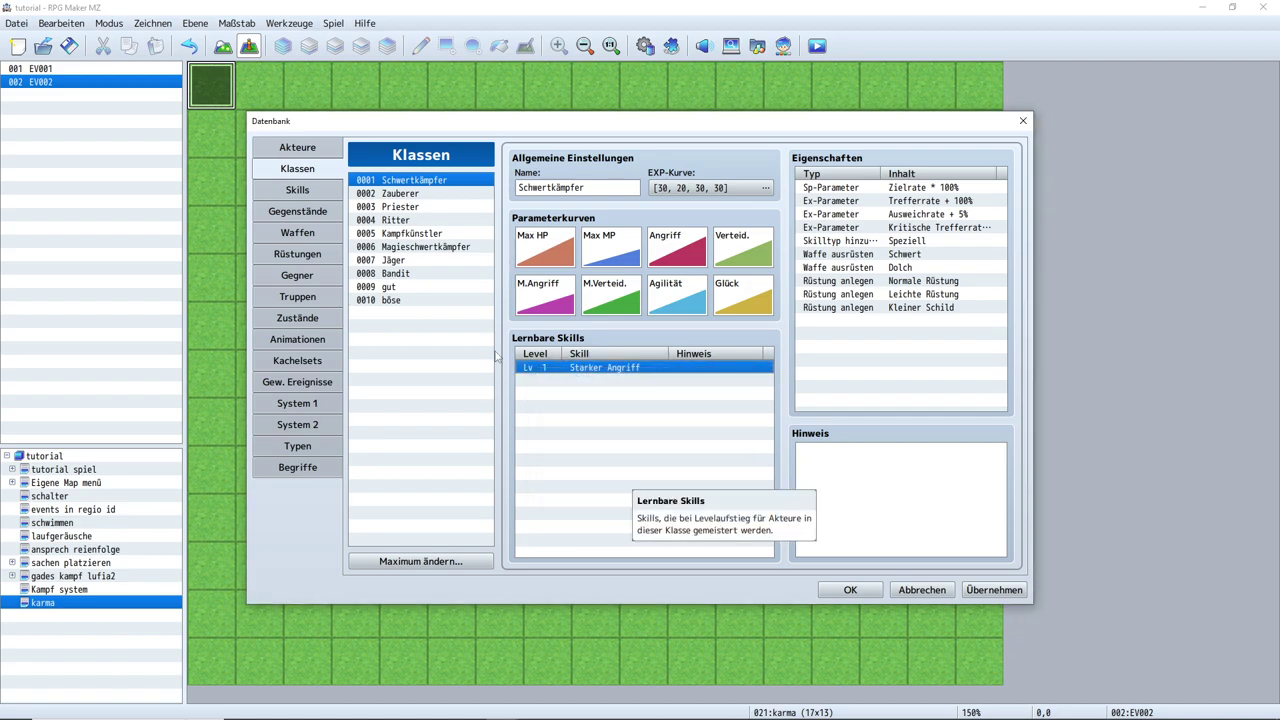
Open the karma common event and review its nested conditions for karma ≥ 450 and karma ≤ 550
left_click(306, 384)
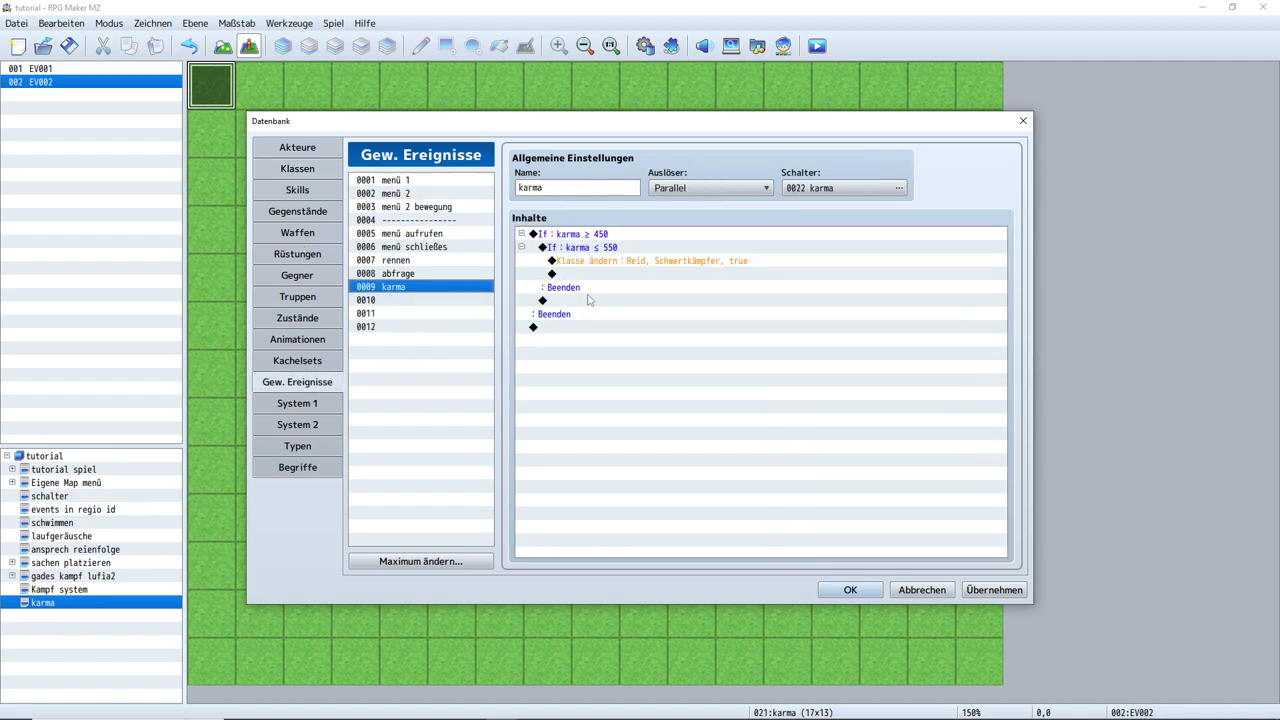
left_click(592, 236)
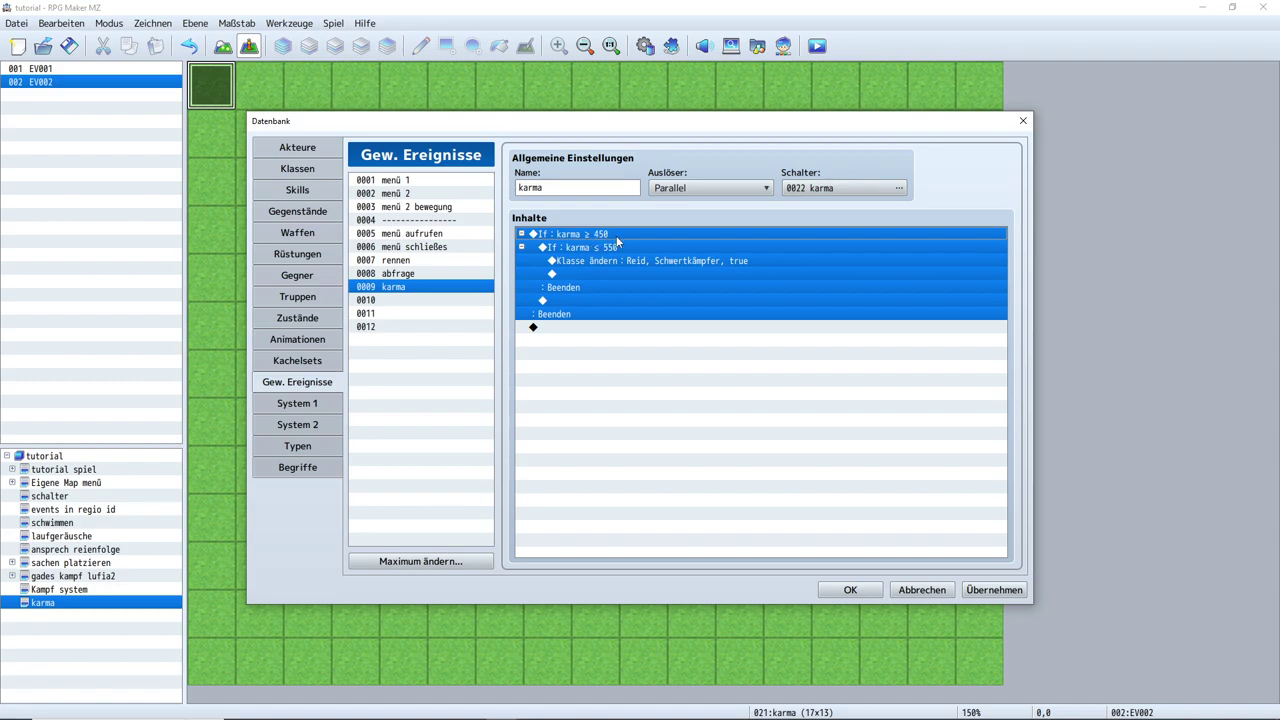
left_click(660, 261)
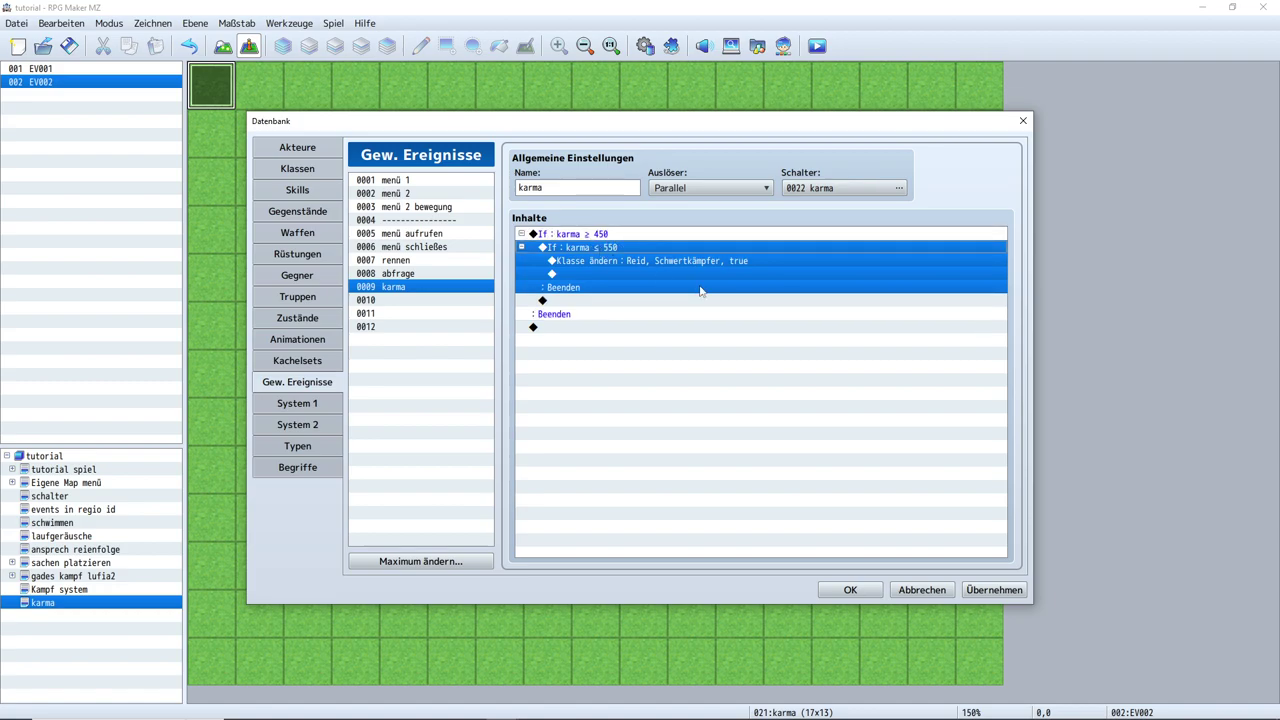
left_click(590, 328)
double_click(590, 328)
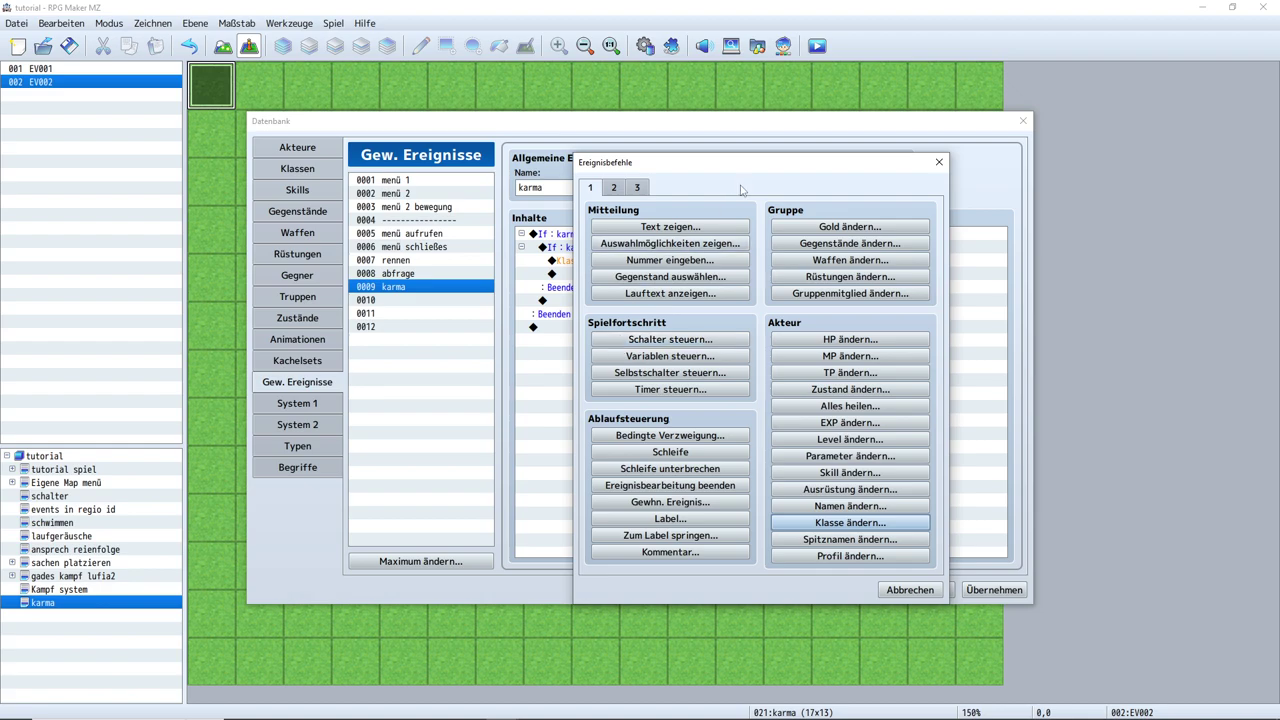
left_click_drag(737, 174, 847, 174)
left_click(1064, 162)
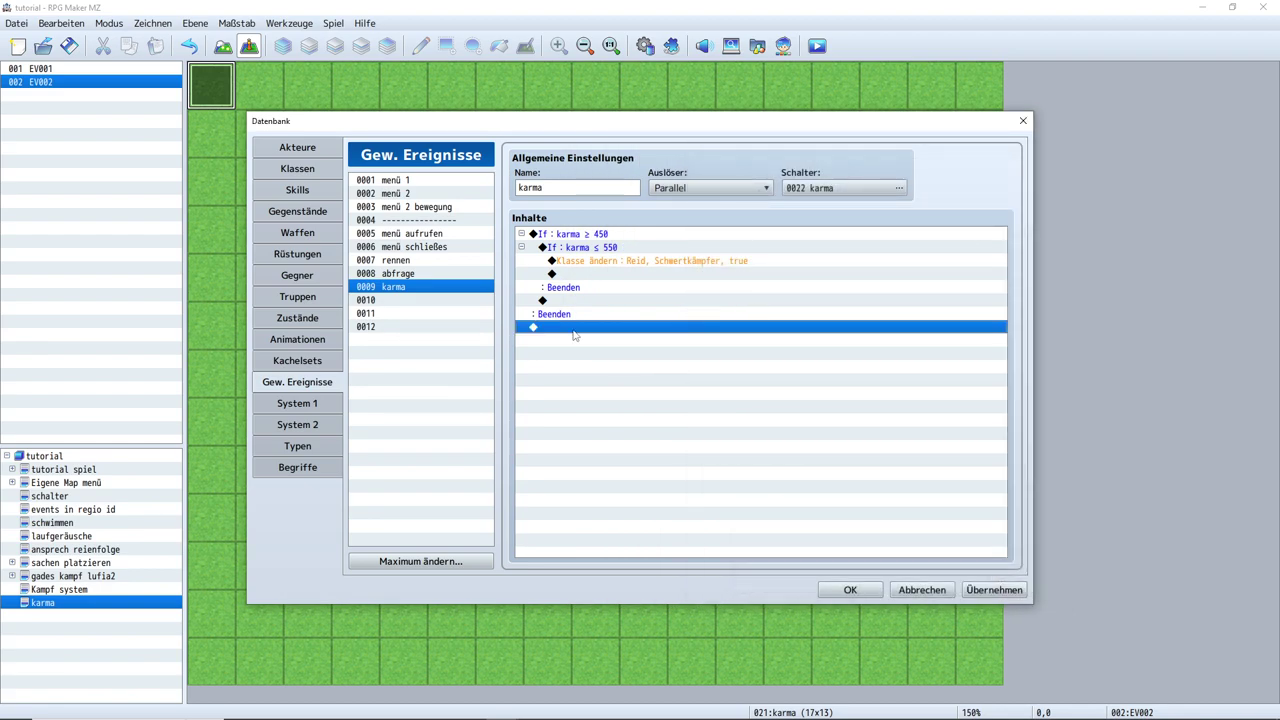
Add a conditional branch at the end of the karma event testing whether variable 0060 karma is ≥ 0
double_click(556, 330)
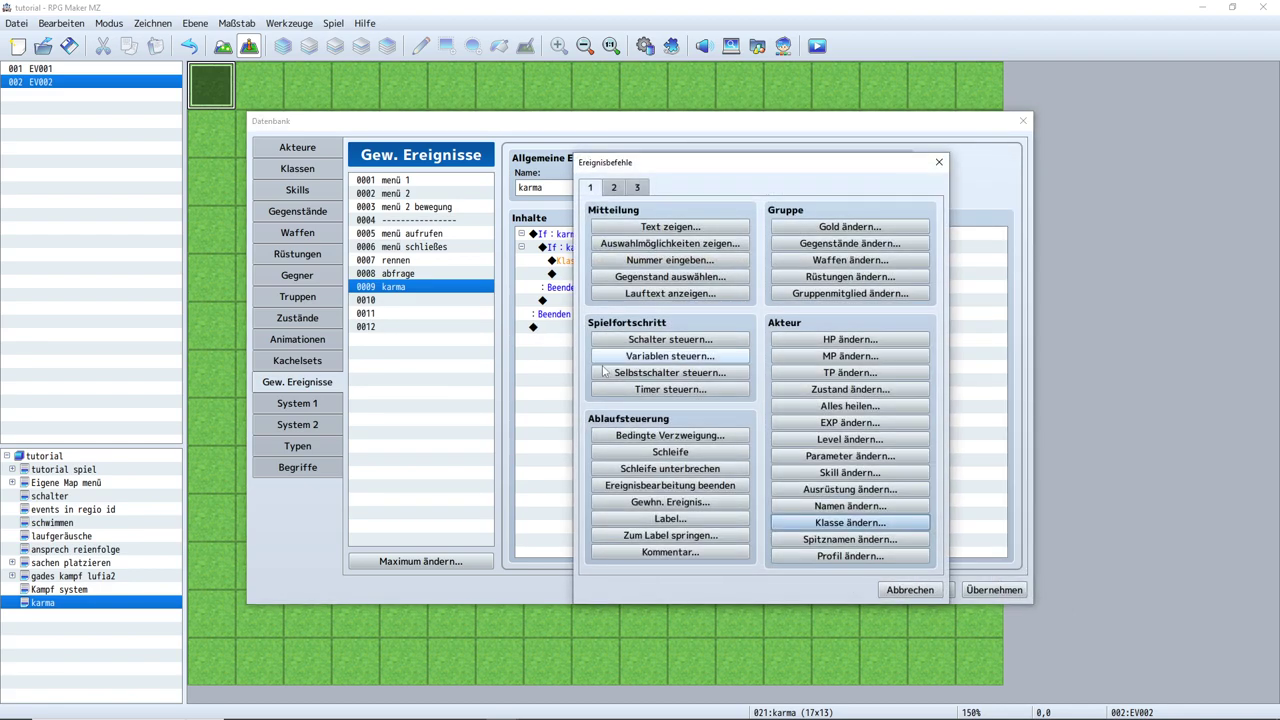
left_click(670, 435)
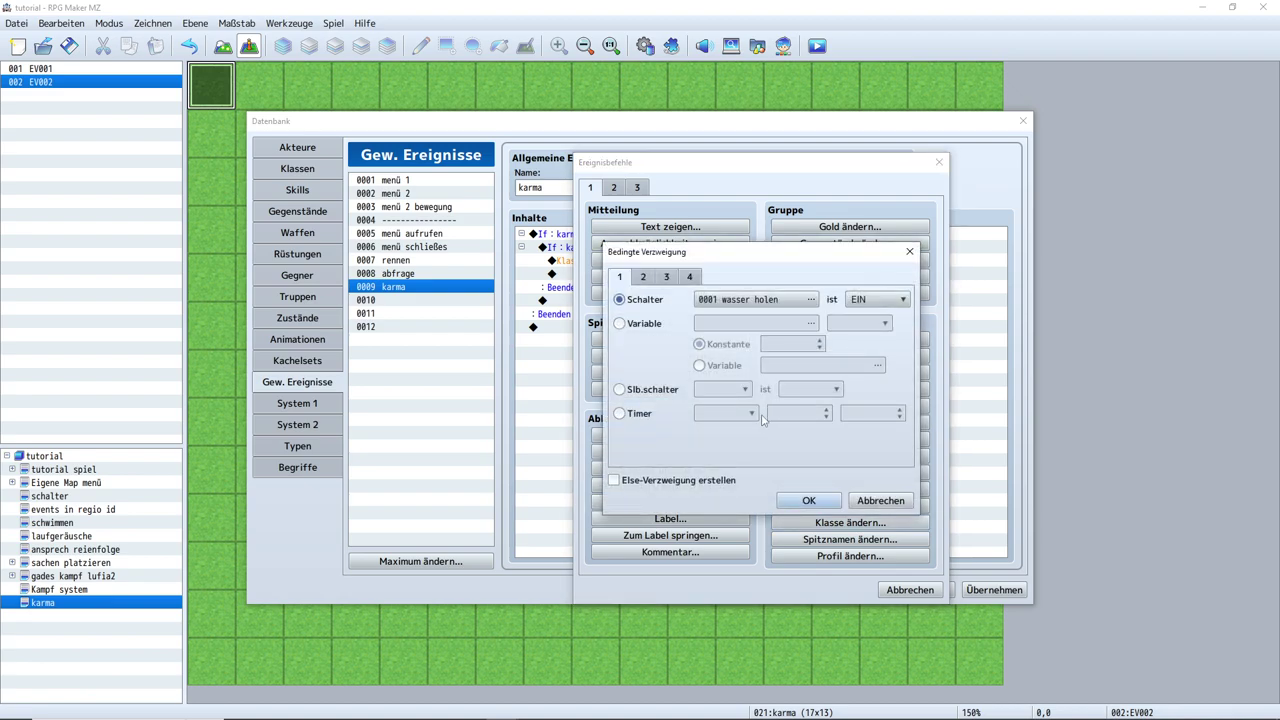
left_click(620, 323)
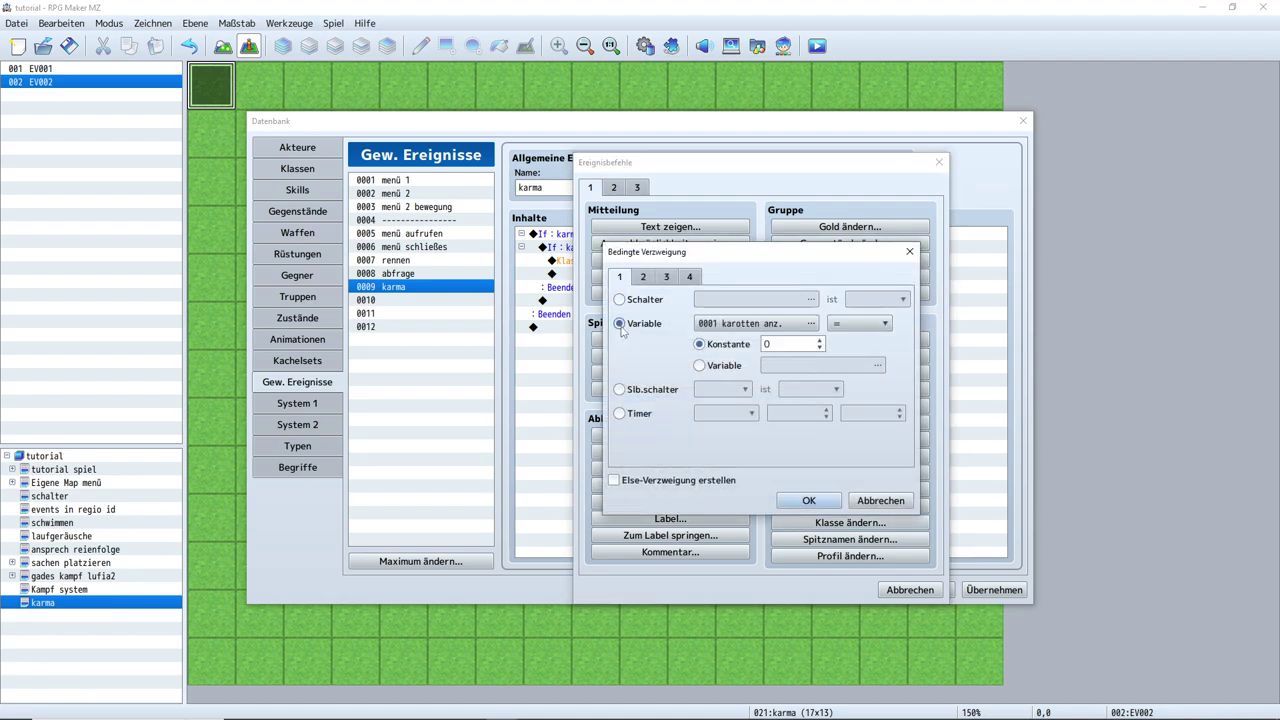
left_click(770, 323)
left_click(721, 546)
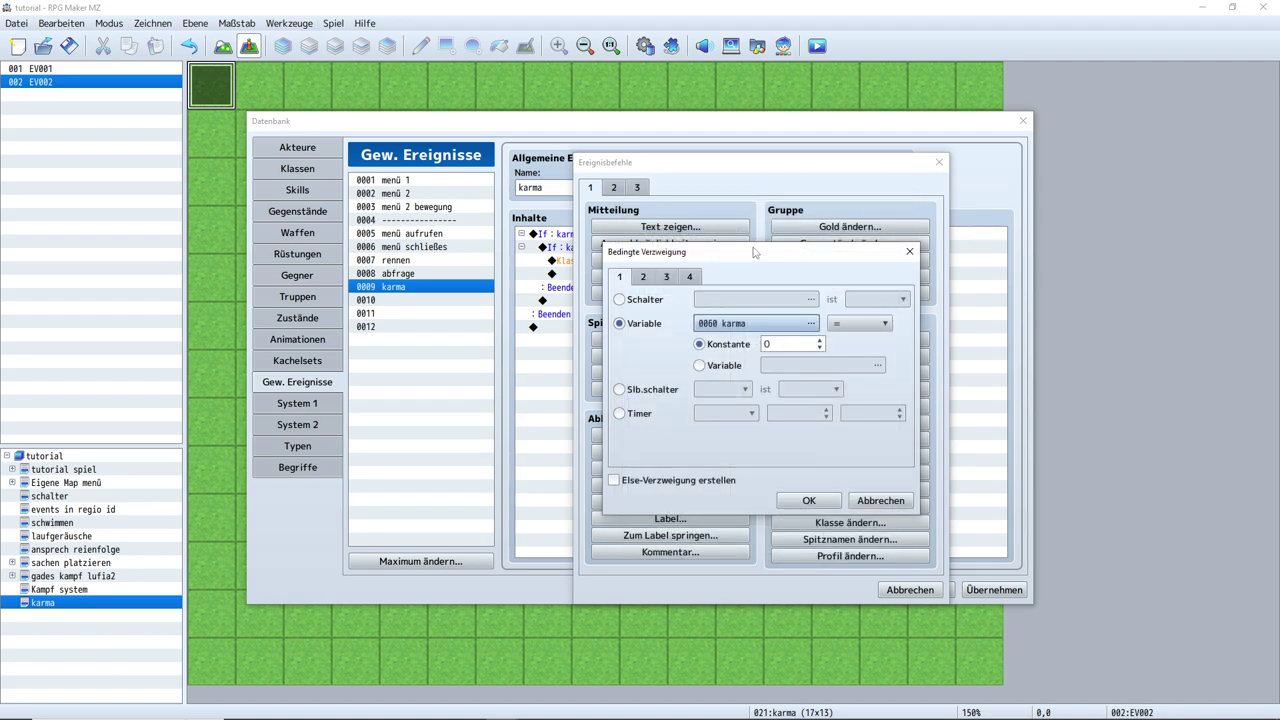
left_click(862, 323)
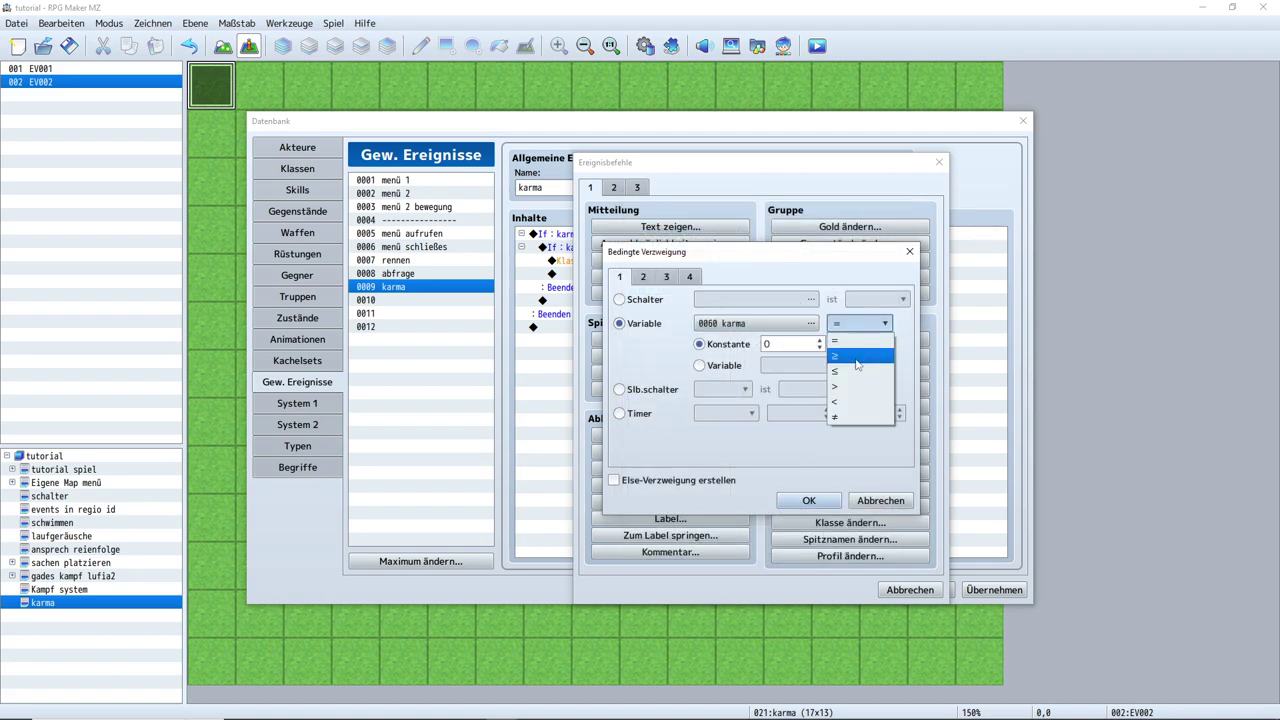
left_click(848, 357)
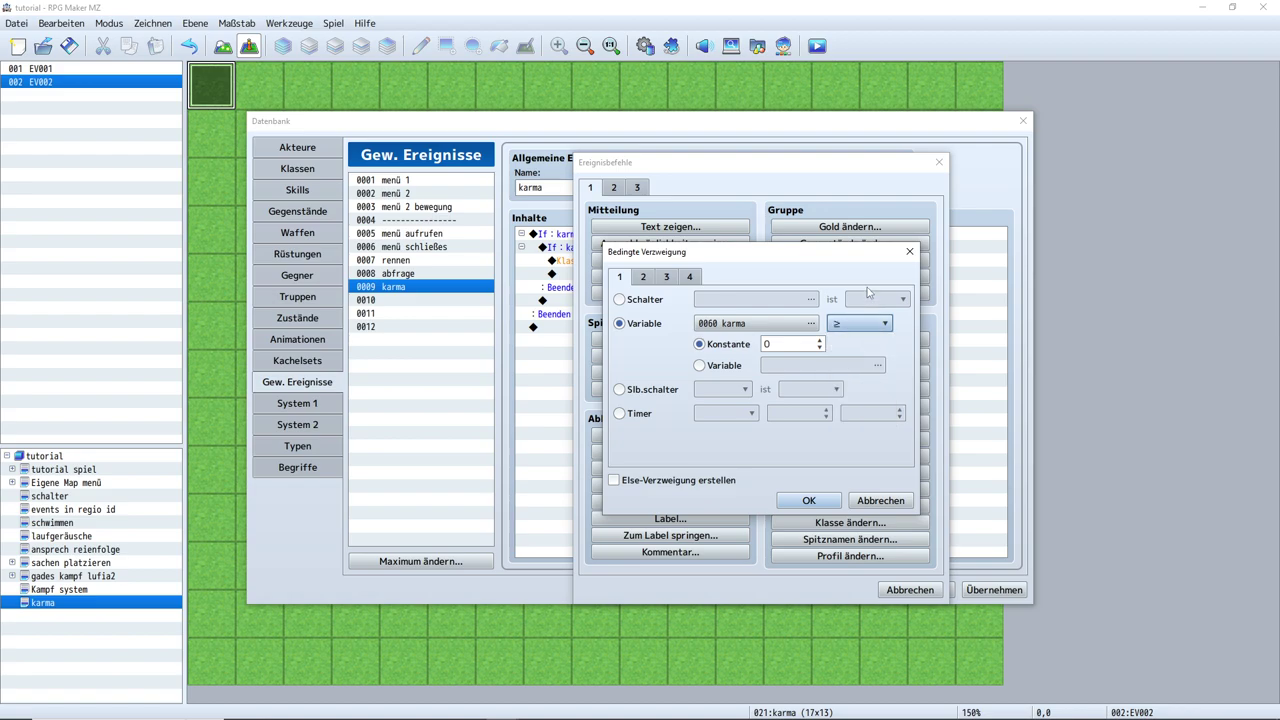
left_click(809, 507)
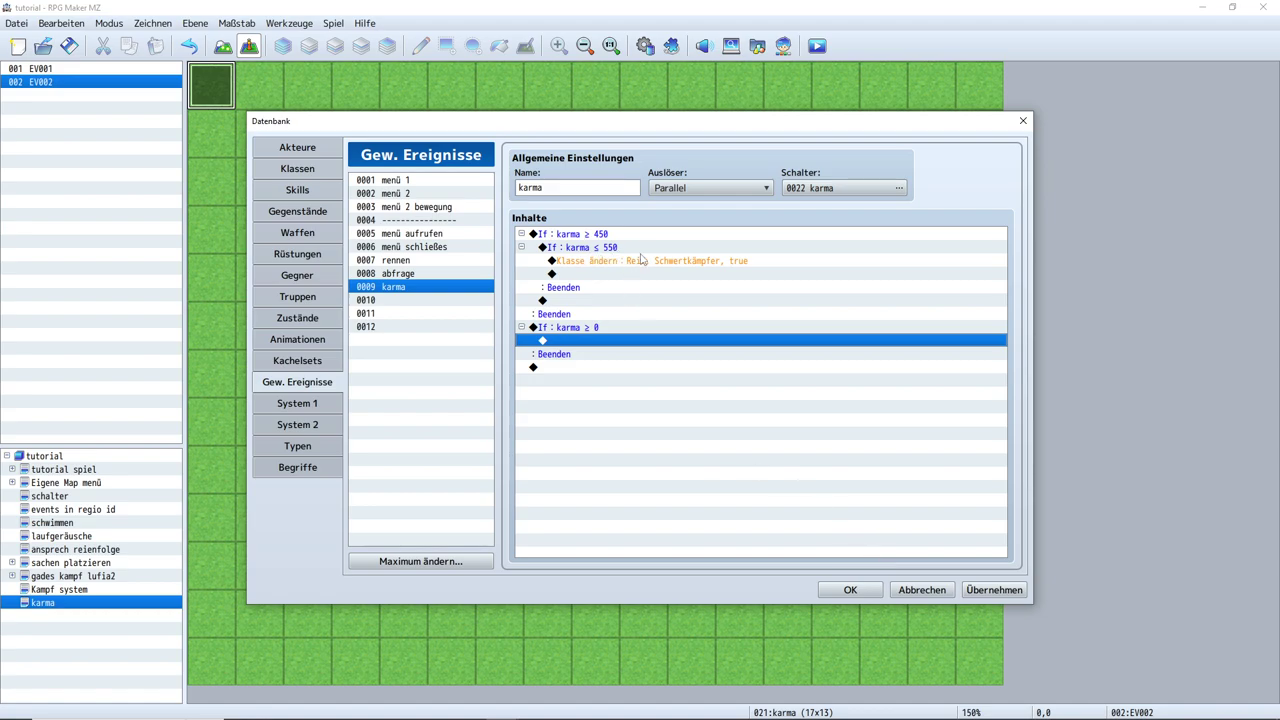
Set the constant of the new karma branch's condition to 551
left_click(606, 330)
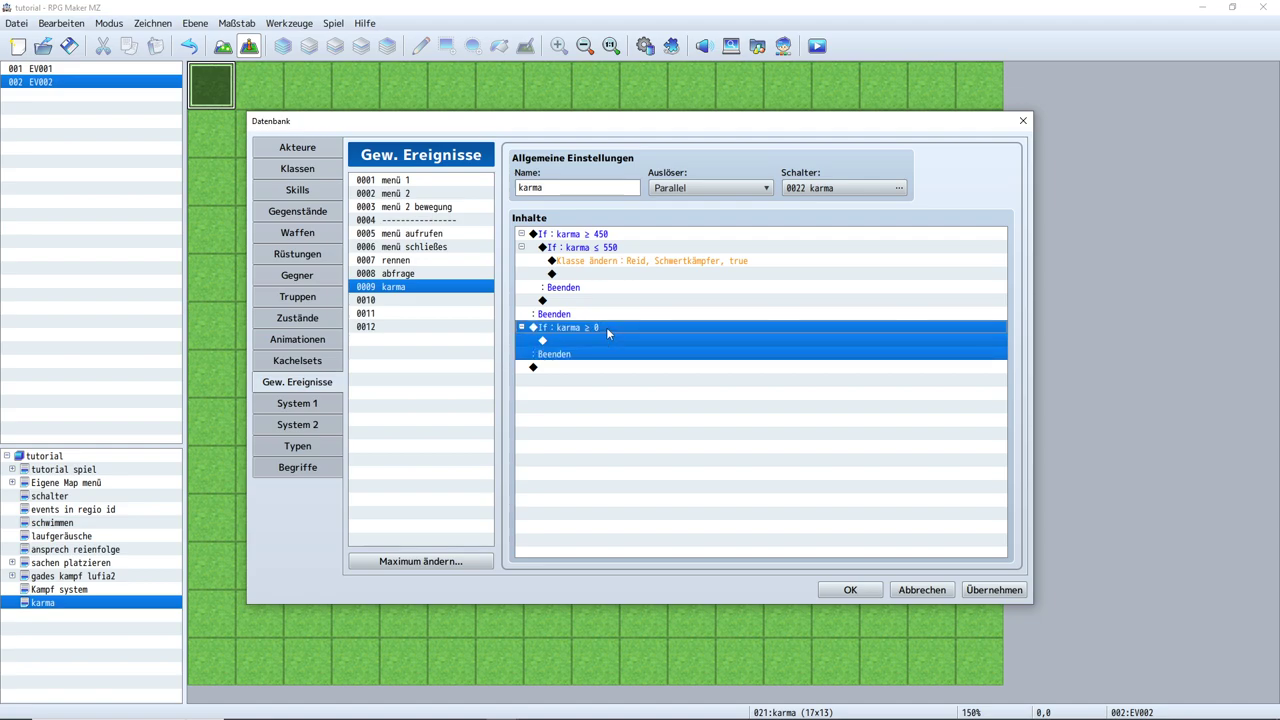
double_click(606, 327)
left_click(808, 348)
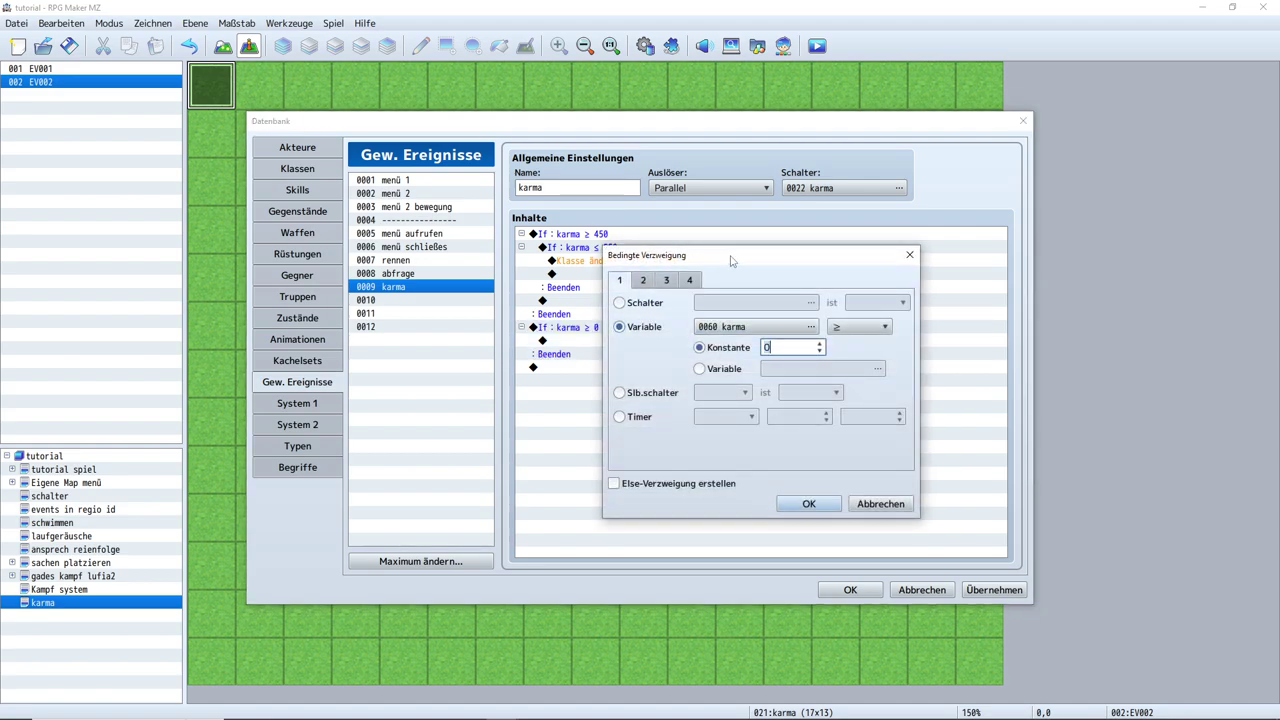
left_click_drag(733, 258, 830, 253)
key("BackSpace")
type("551")
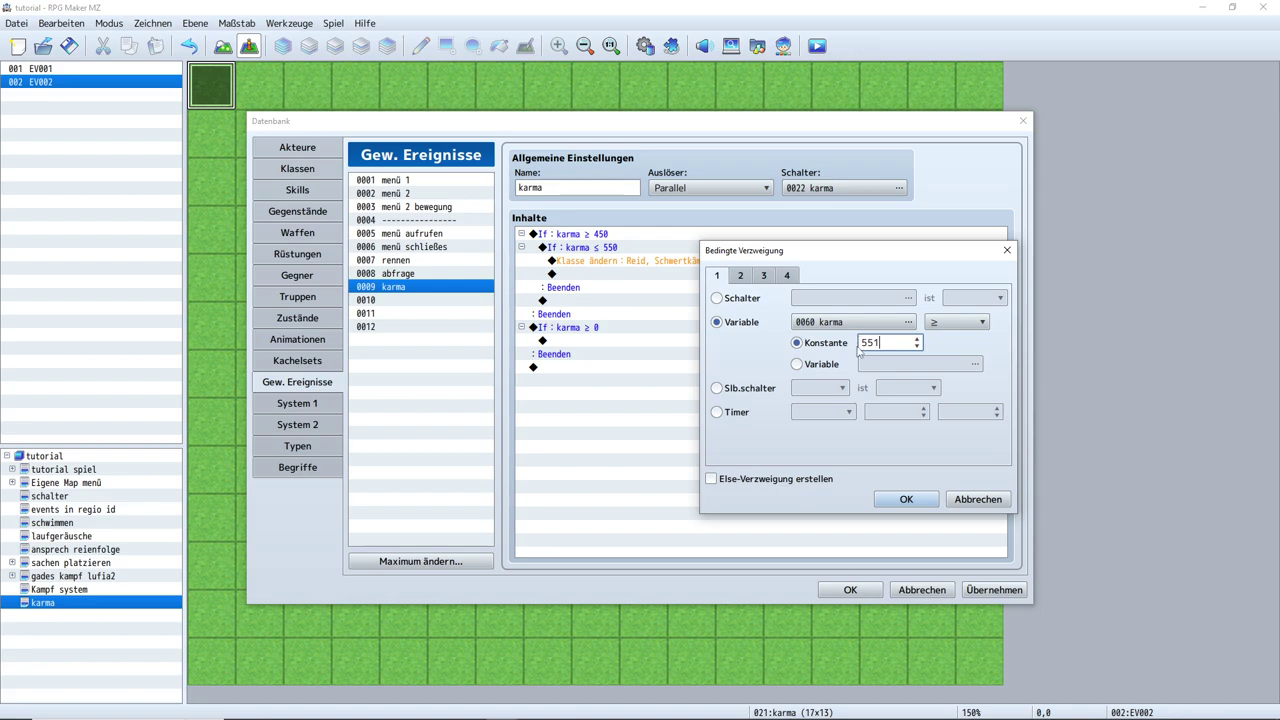
left_click(906, 499)
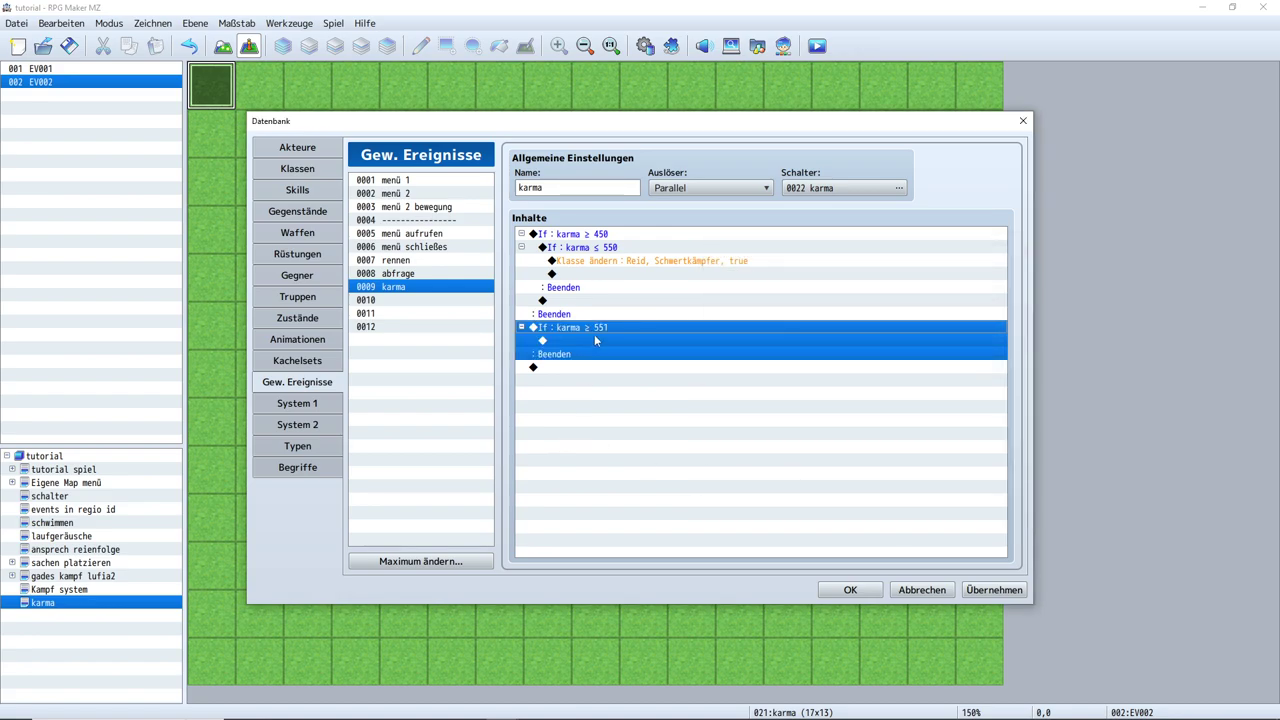
Inside the karma ≥ 551 branch, add a class change of actor 0001 Reid to 0009 gut with EXP speichern enabled
left_click(640, 341)
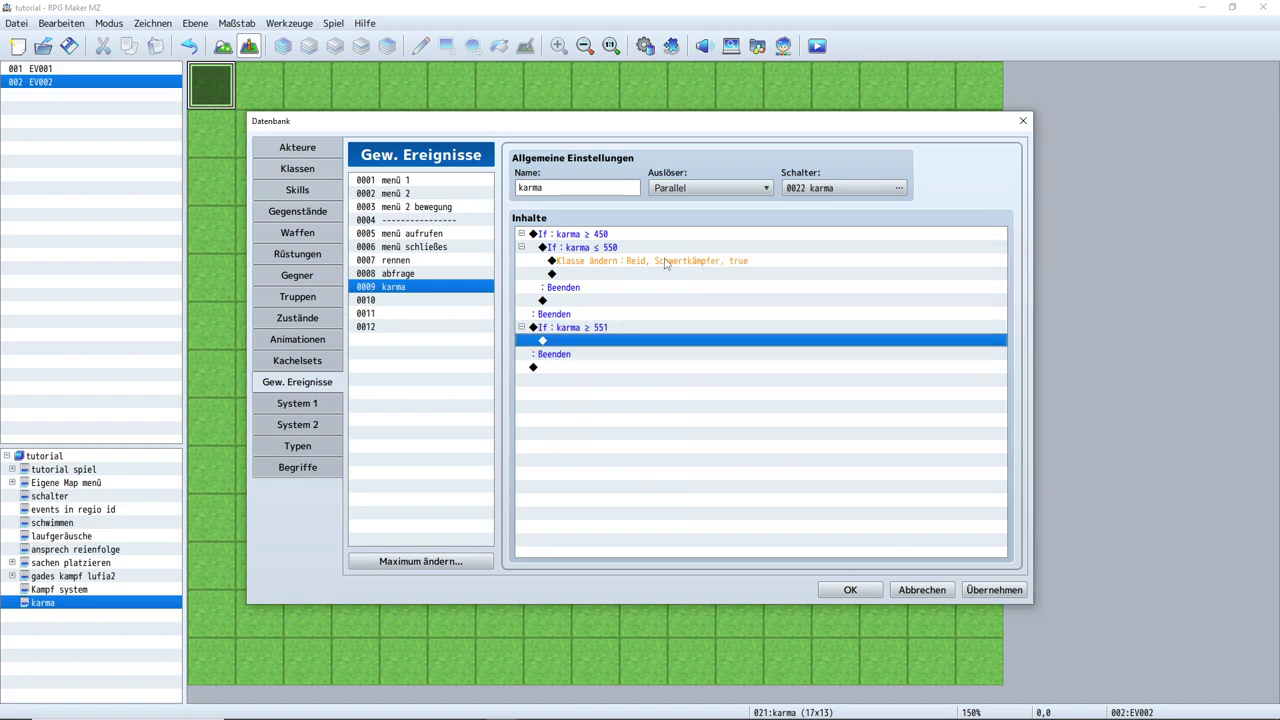
double_click(609, 341)
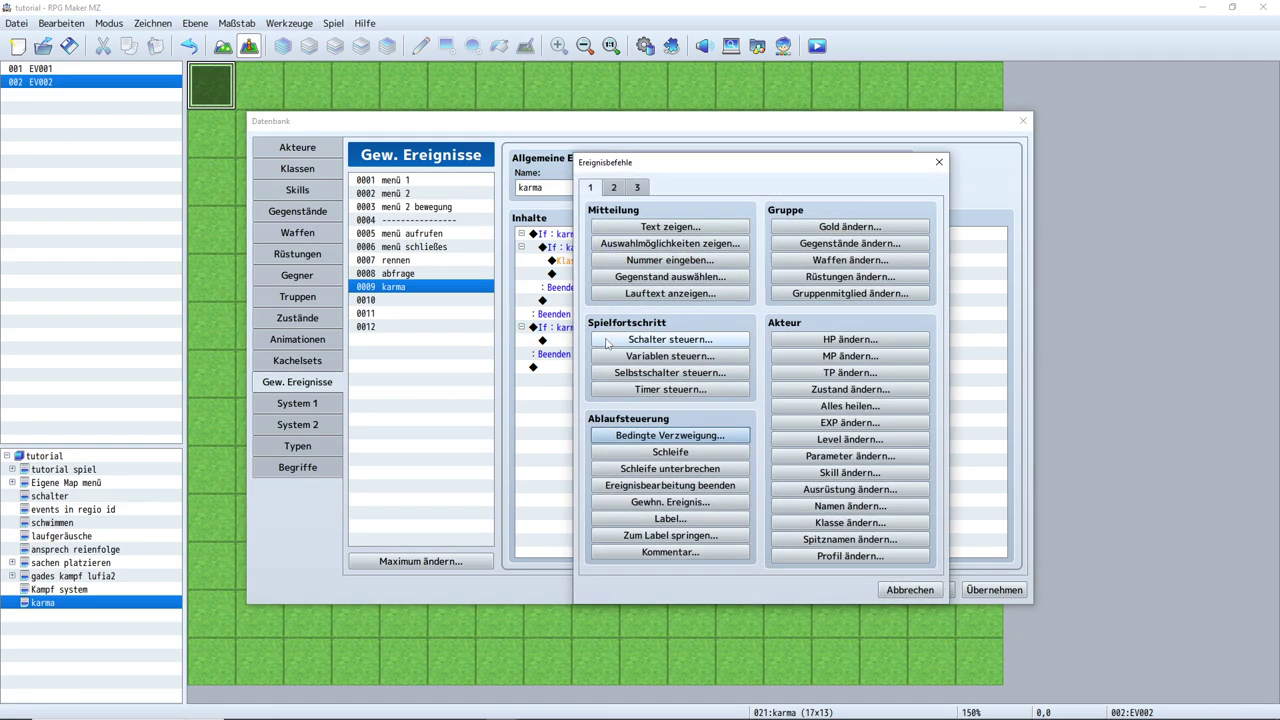
left_click(864, 524)
left_click(756, 393)
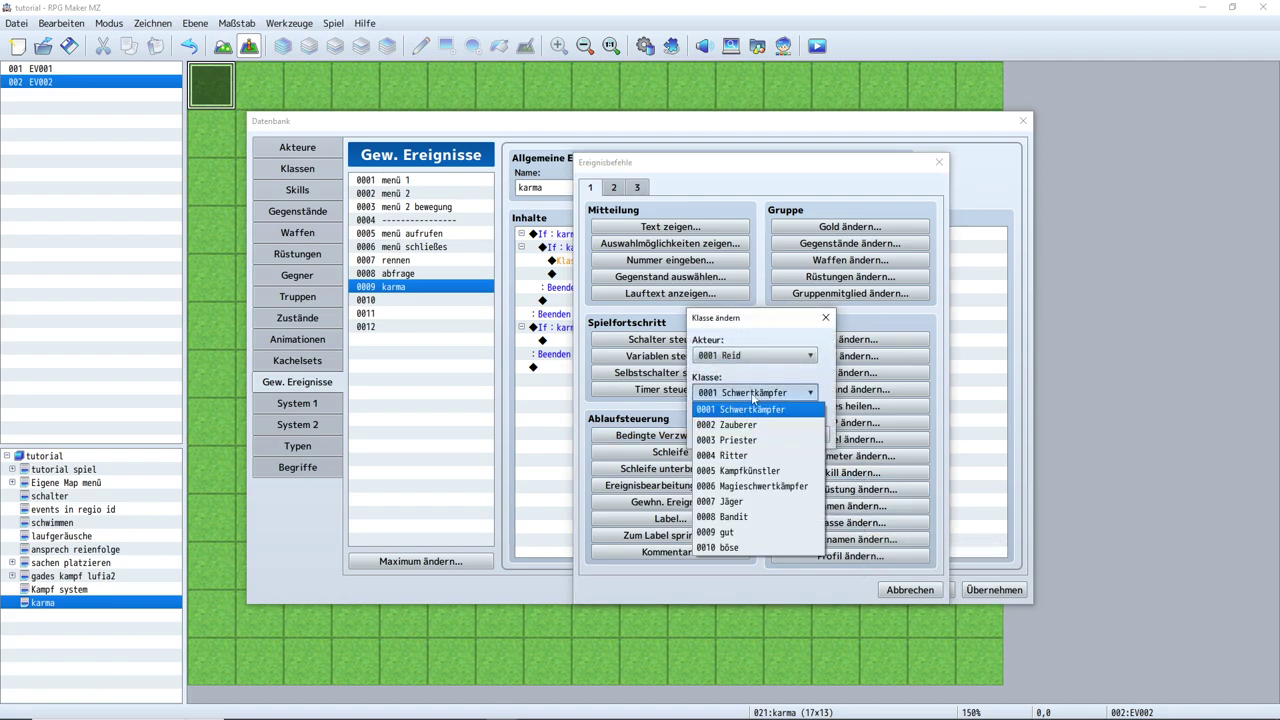
left_click(768, 533)
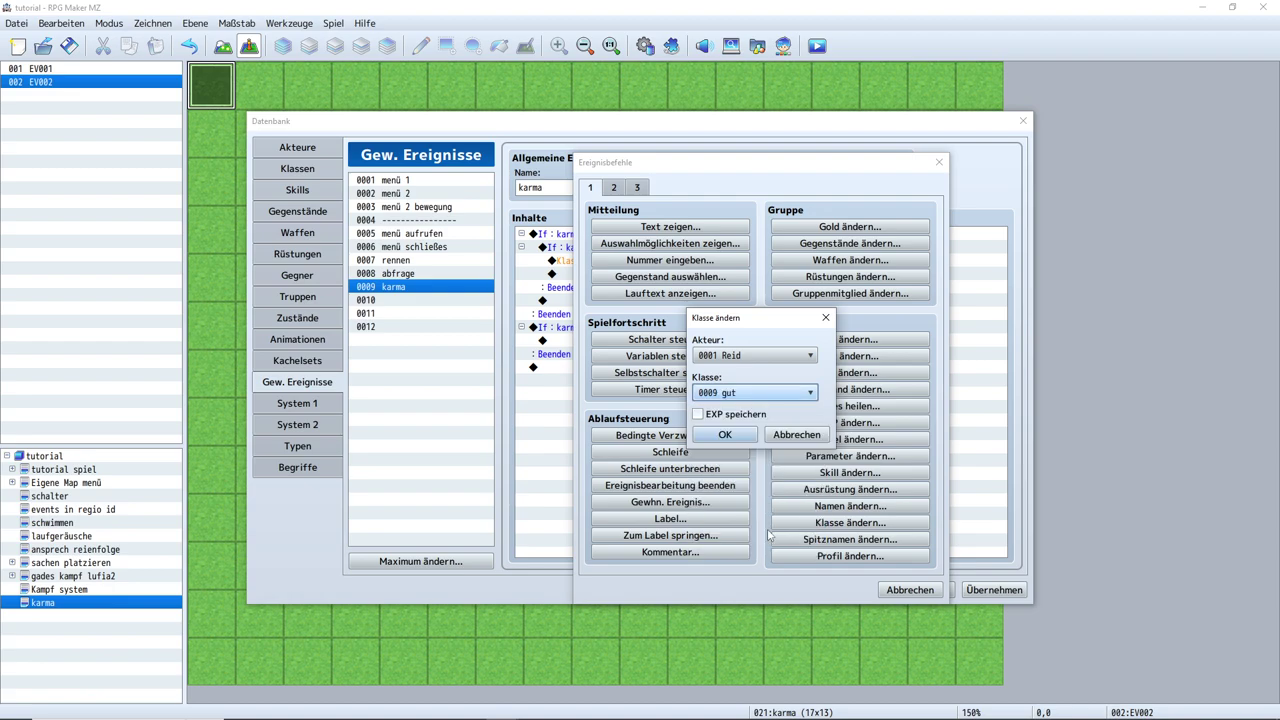
left_click(699, 415)
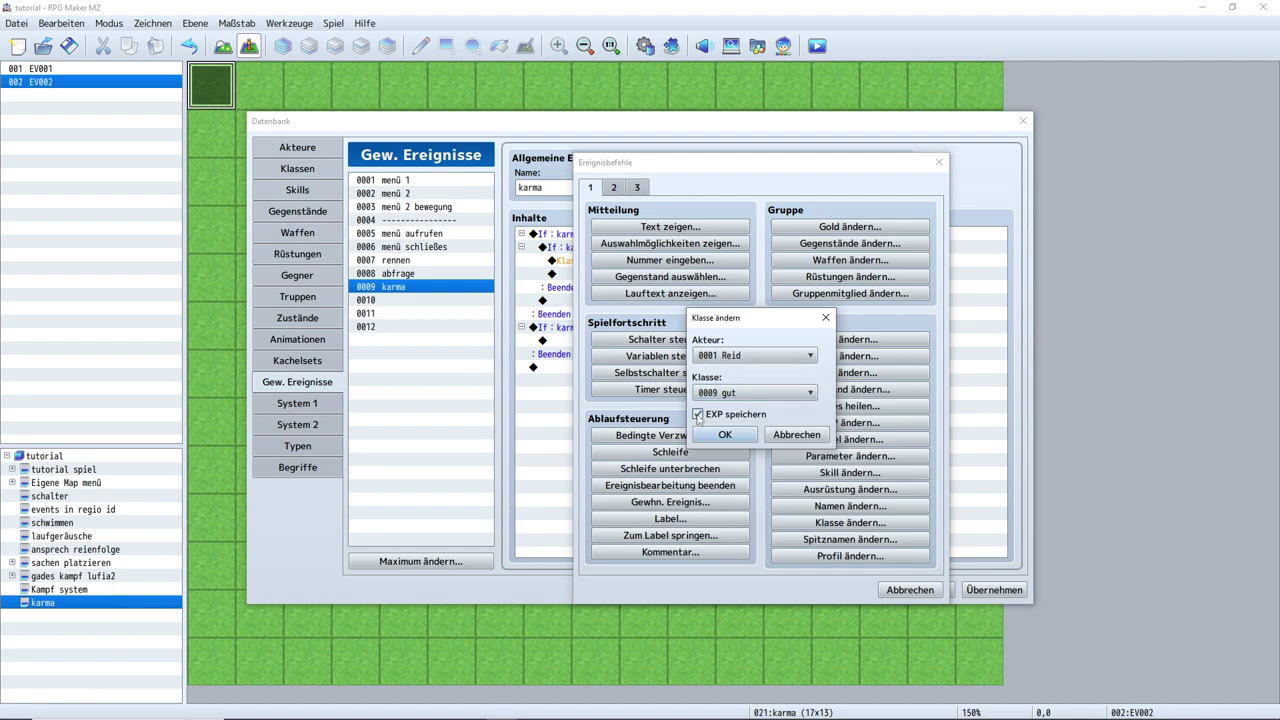
left_click(725, 434)
Compare the settings of Reid's class changes to Schwertkämpfer and to gut
double_click(650, 260)
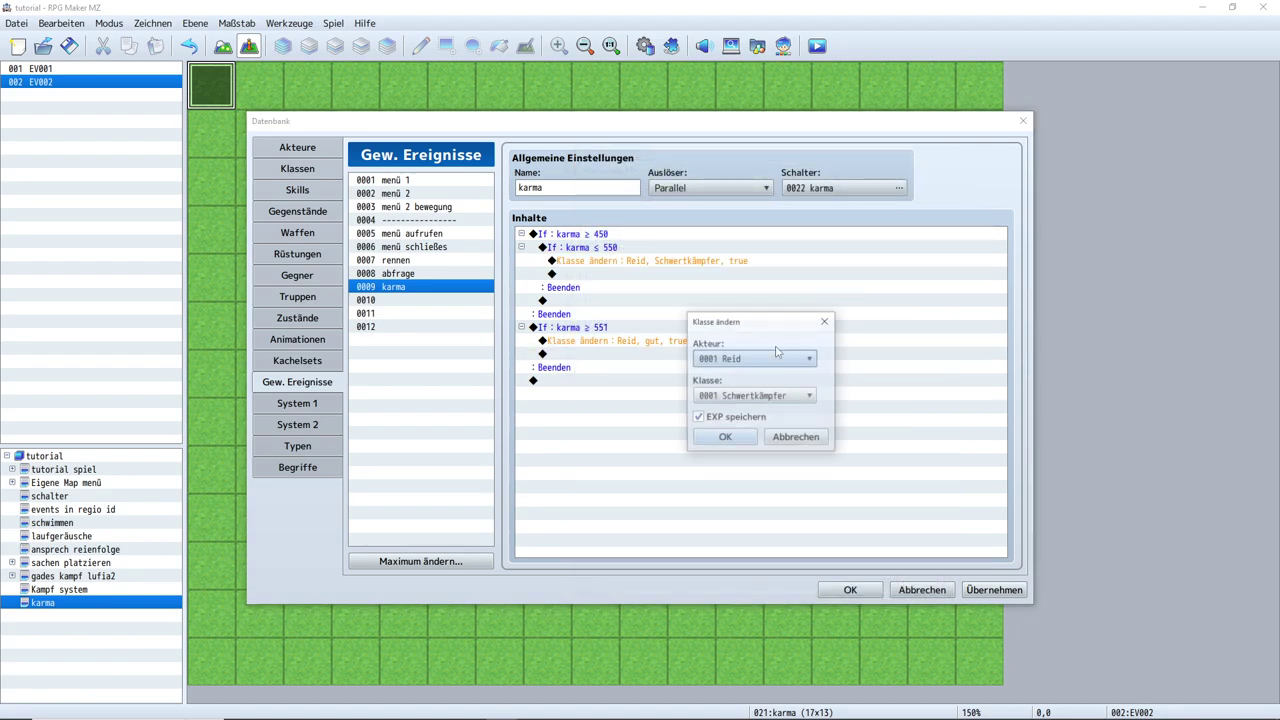
left_click(825, 320)
double_click(676, 342)
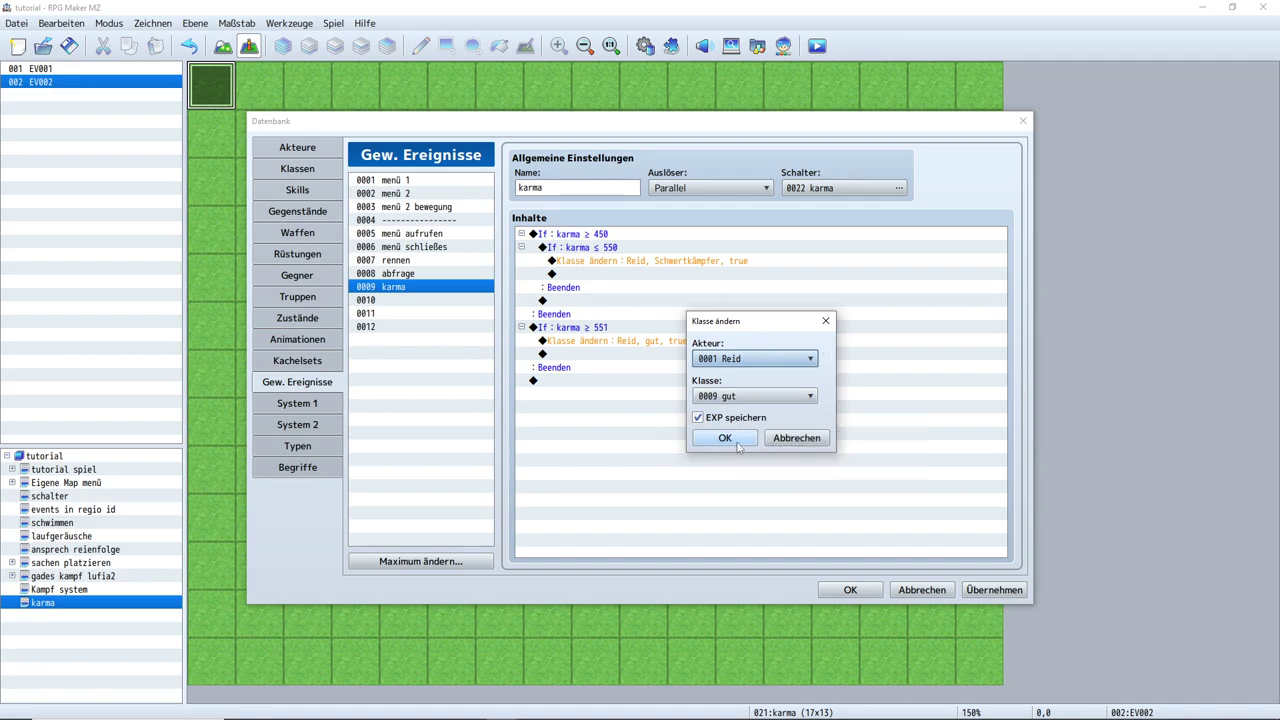
left_click(725, 438)
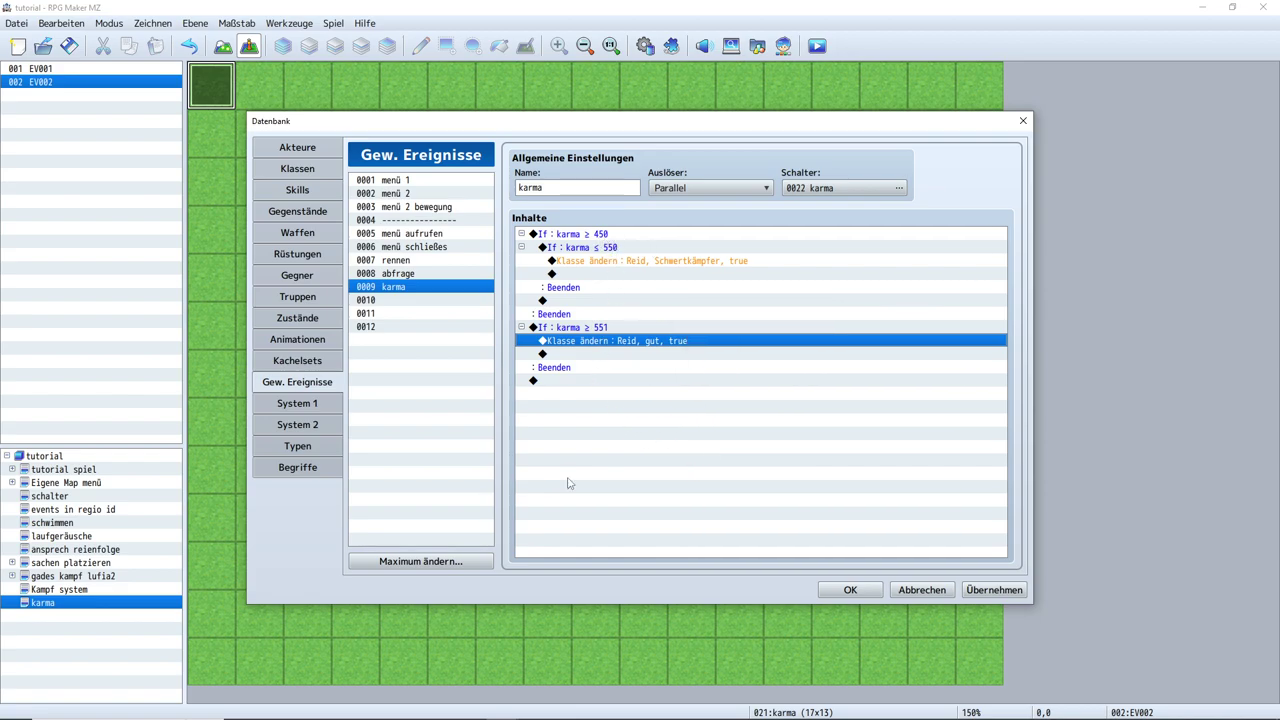
Duplicate the karma ≥ 551 branch with its class change at the end of the event
left_click(578, 381)
left_click(637, 369)
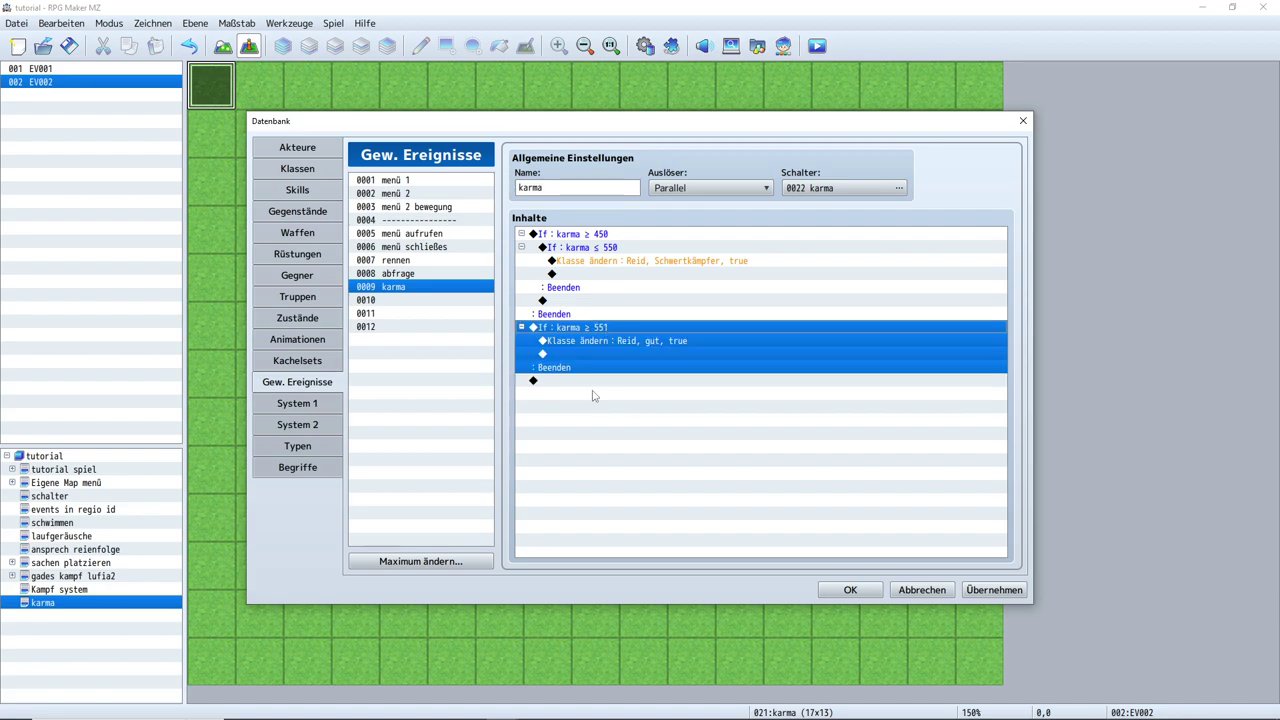
left_click(575, 384)
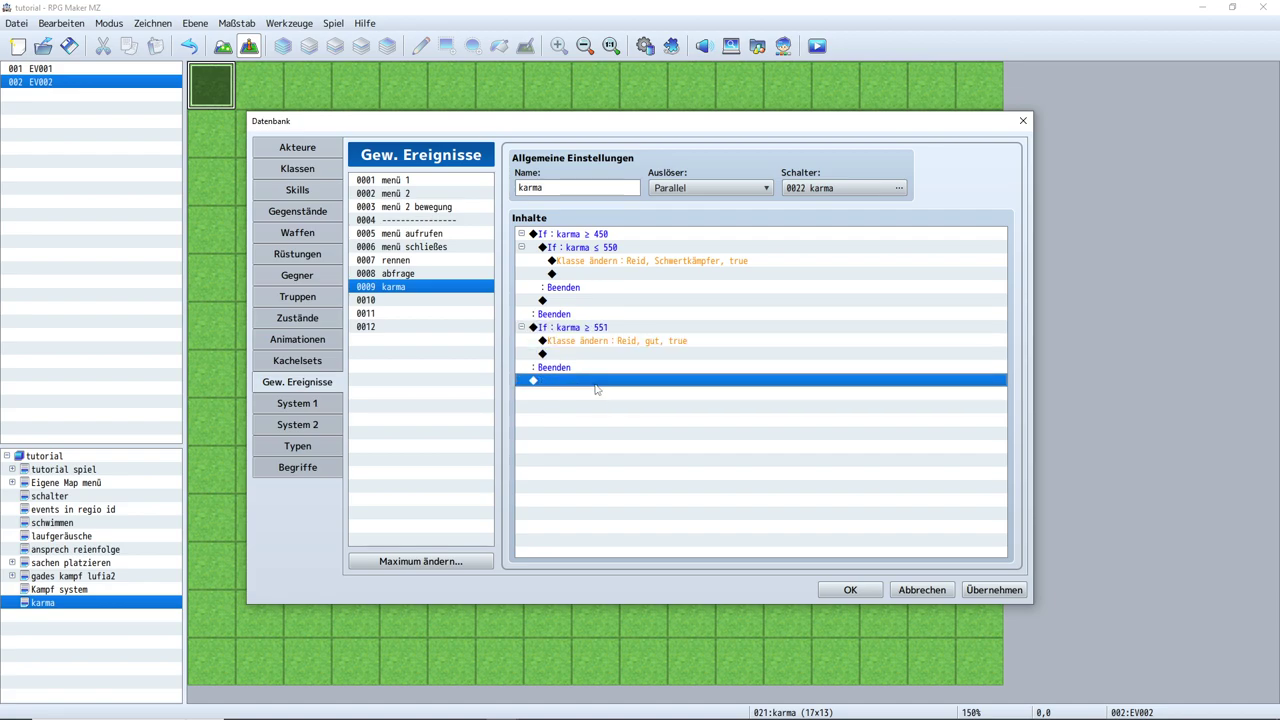
key("ctrl+v")
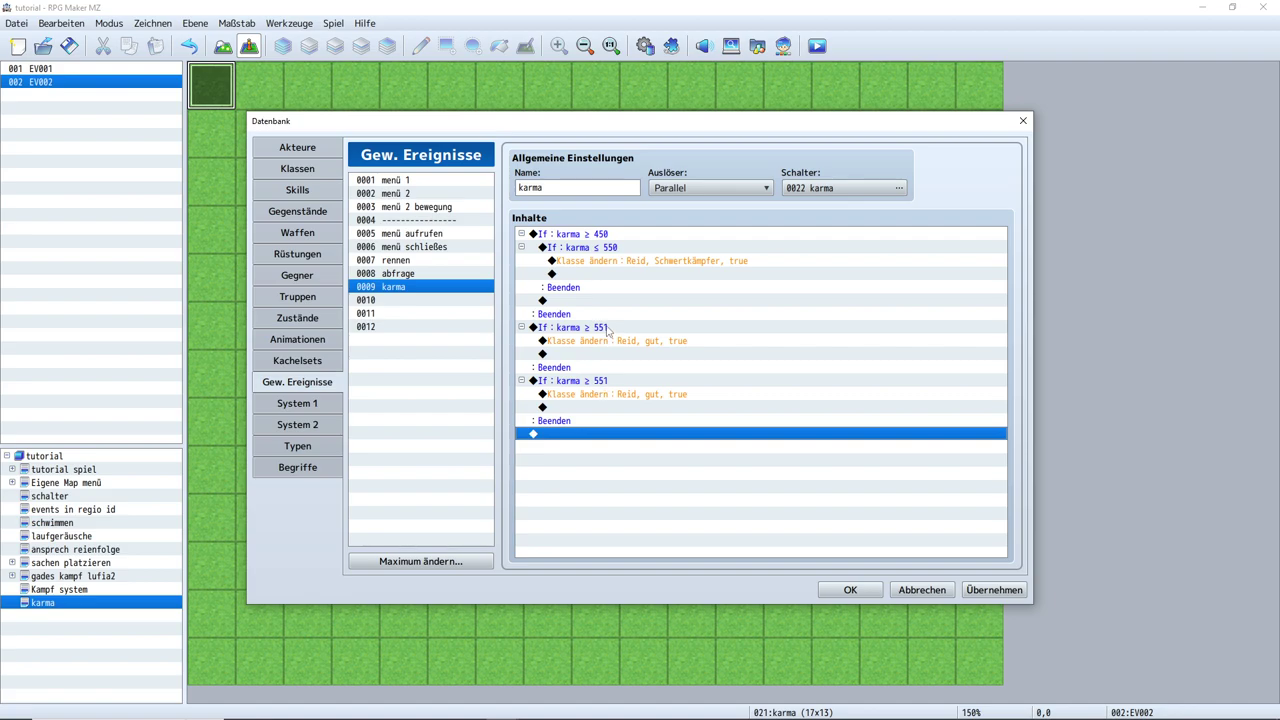
left_click(603, 384)
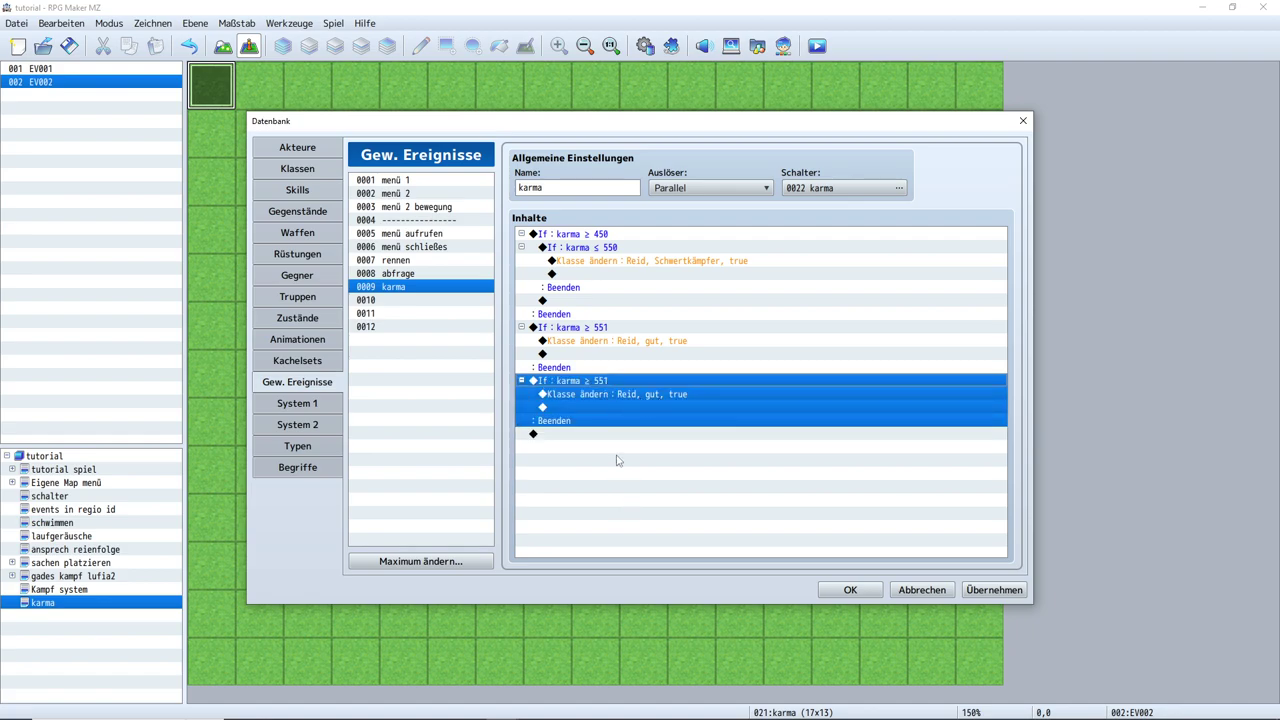
right_click(617, 386)
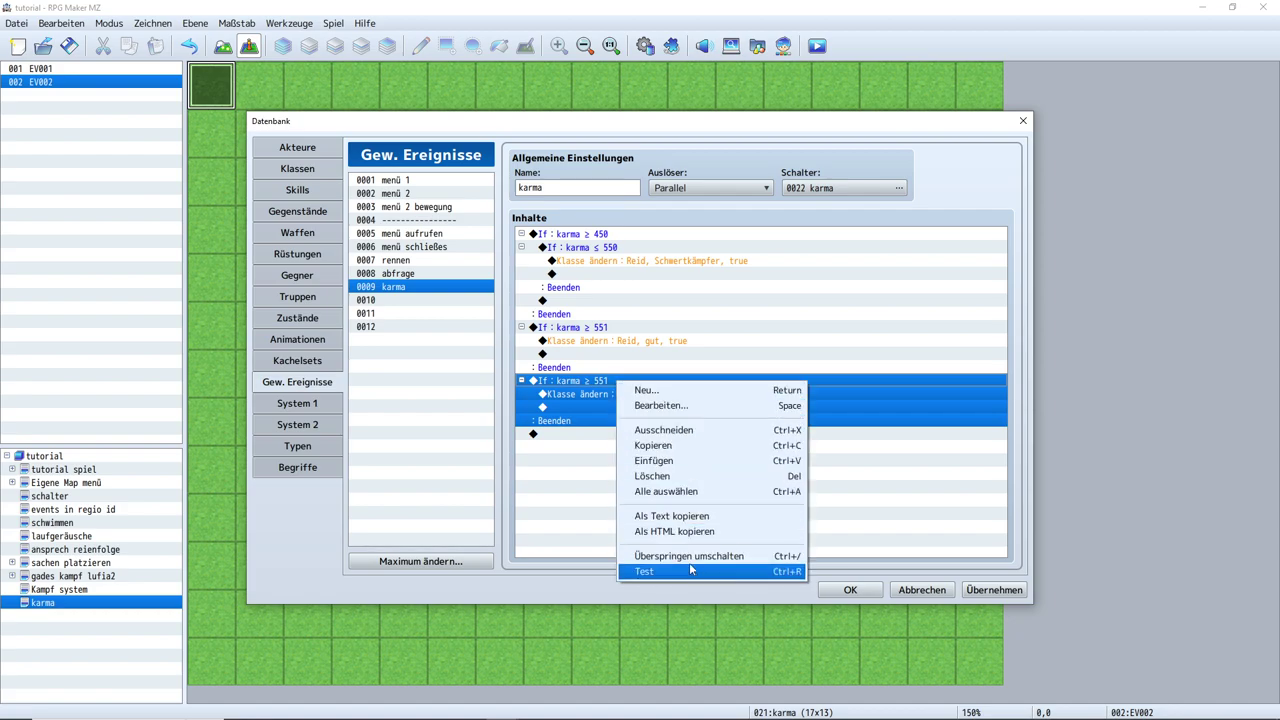
left_click(680, 408)
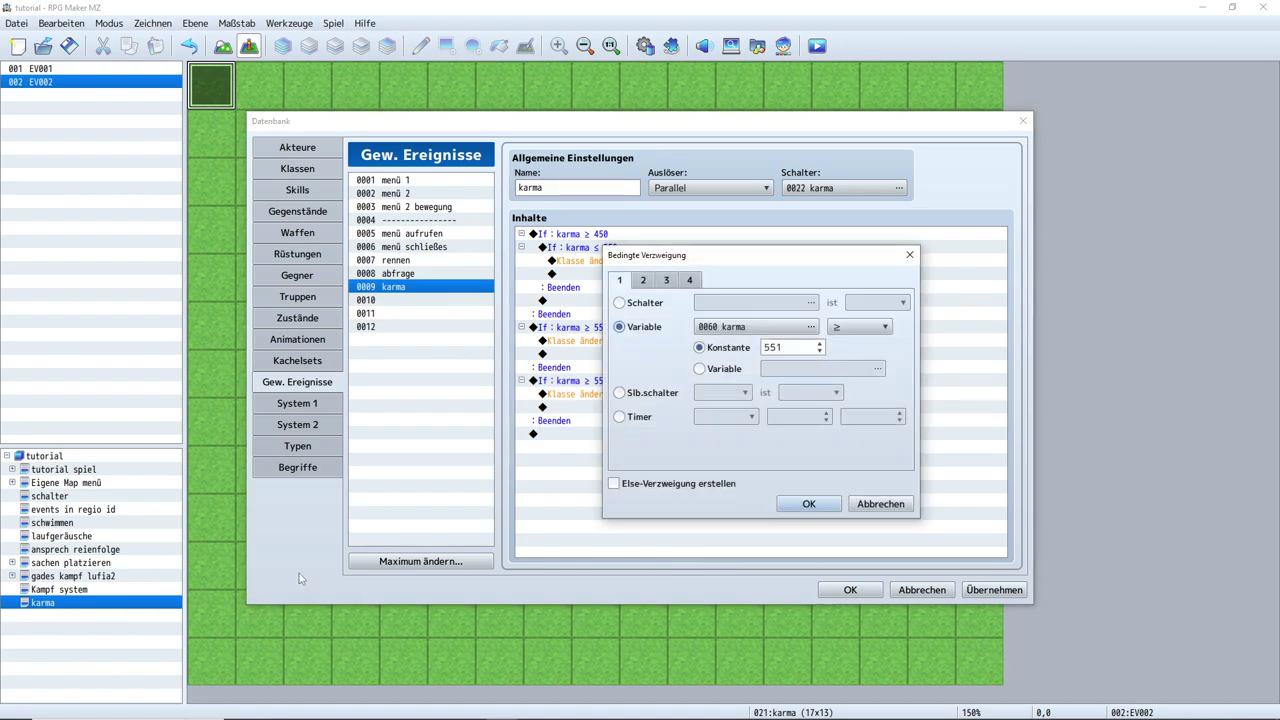
key("Escape")
Change the condition of the duplicated branch to karma ≤ 449
double_click(600, 381)
left_click(862, 329)
left_click(855, 375)
double_click(799, 348)
type("5")
left_click(808, 504)
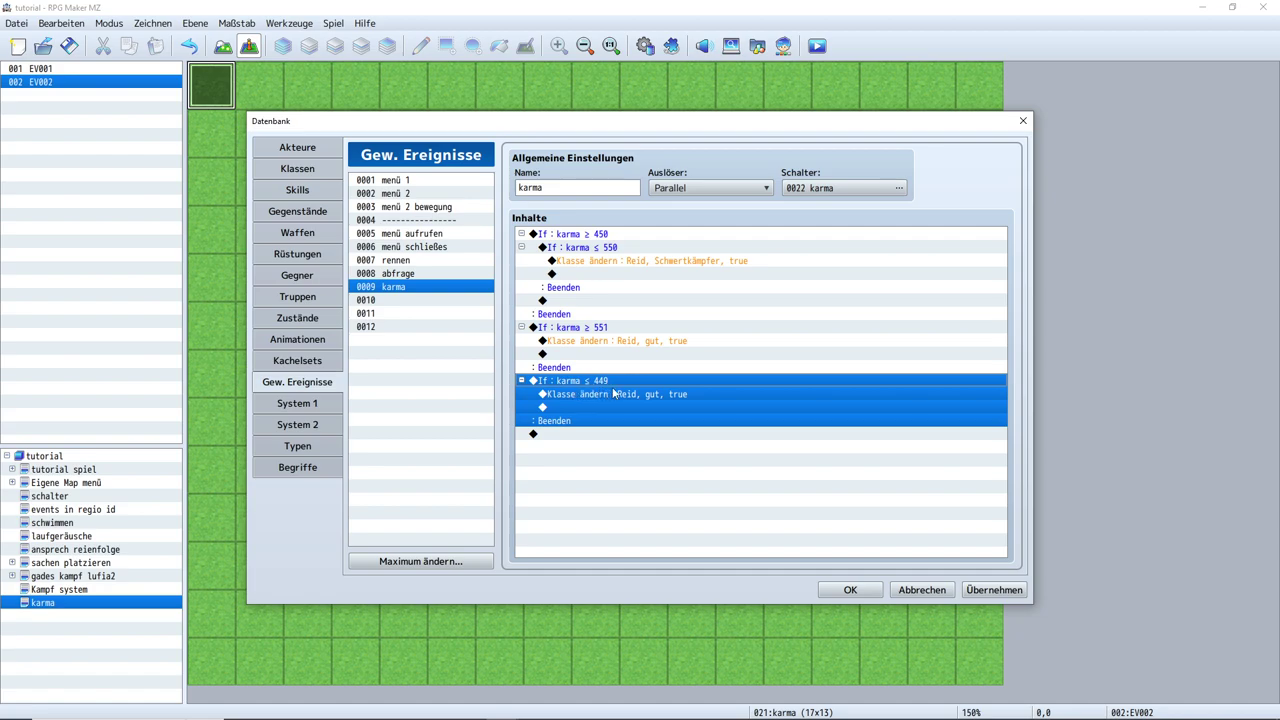
Change the class change inside the karma ≤ 449 branch to class 0010 böse for Reid
left_click(669, 393)
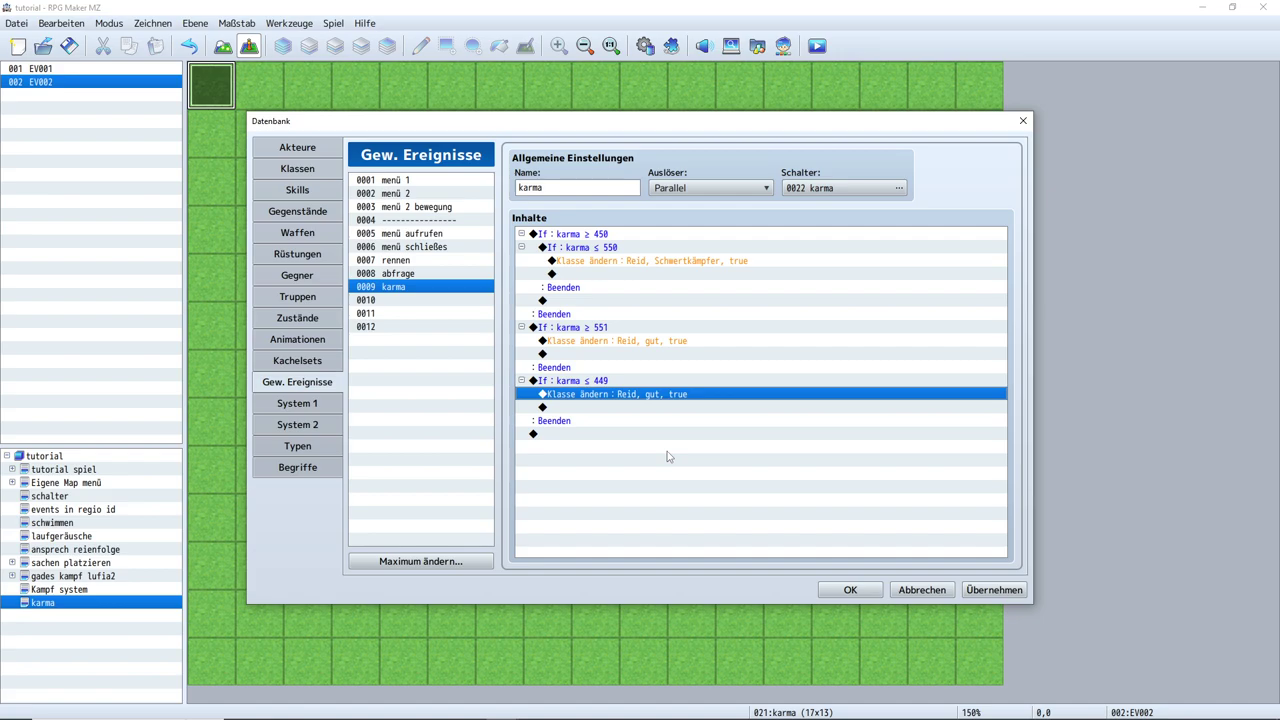
key("Return")
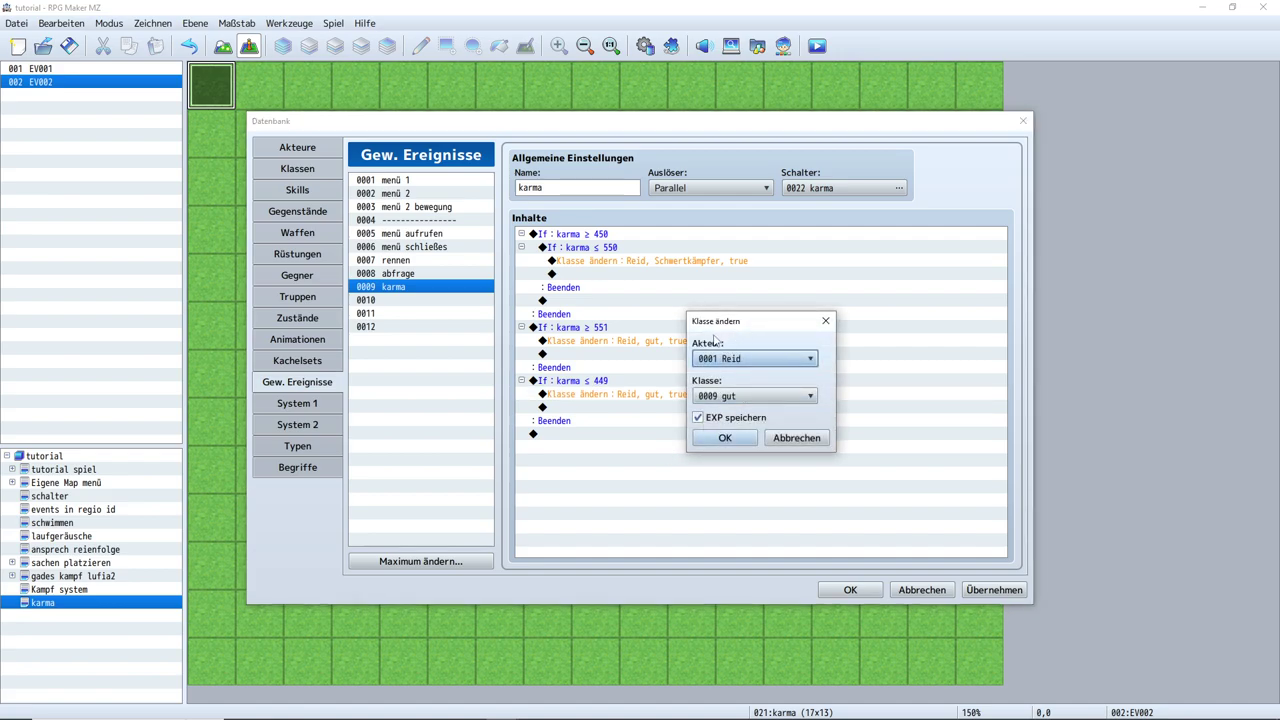
left_click(758, 397)
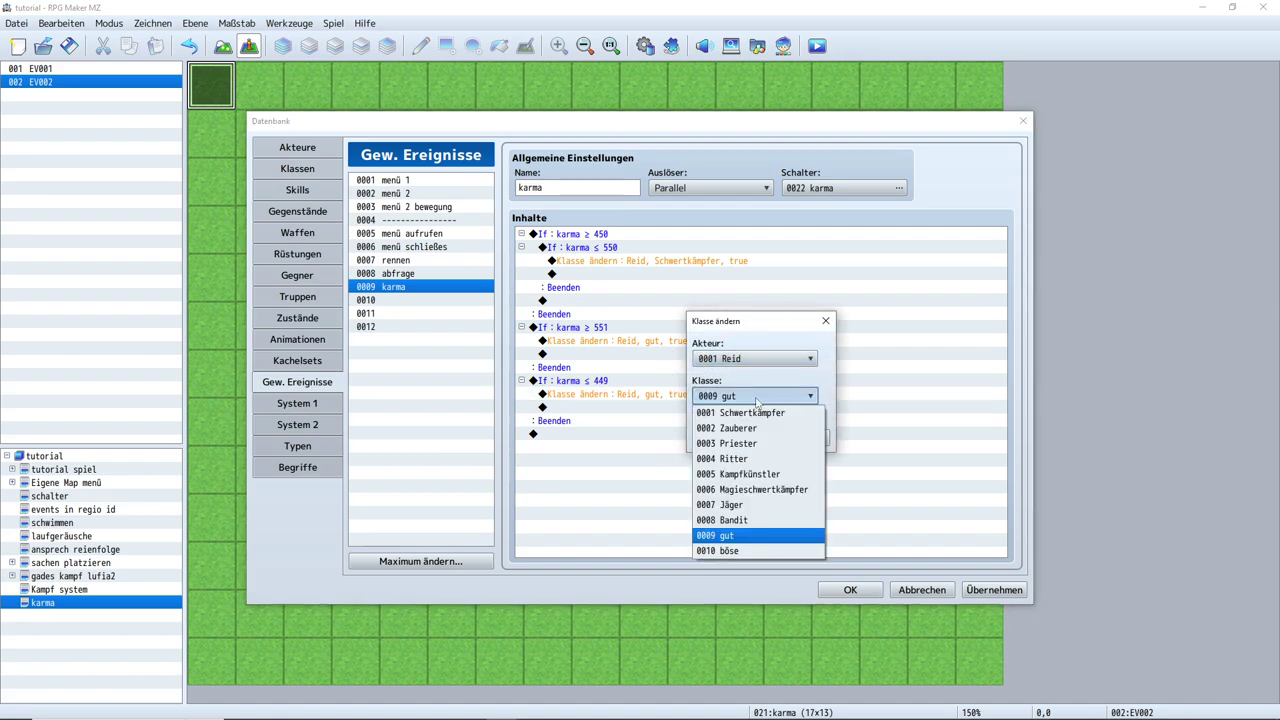
left_click(752, 550)
left_click(720, 436)
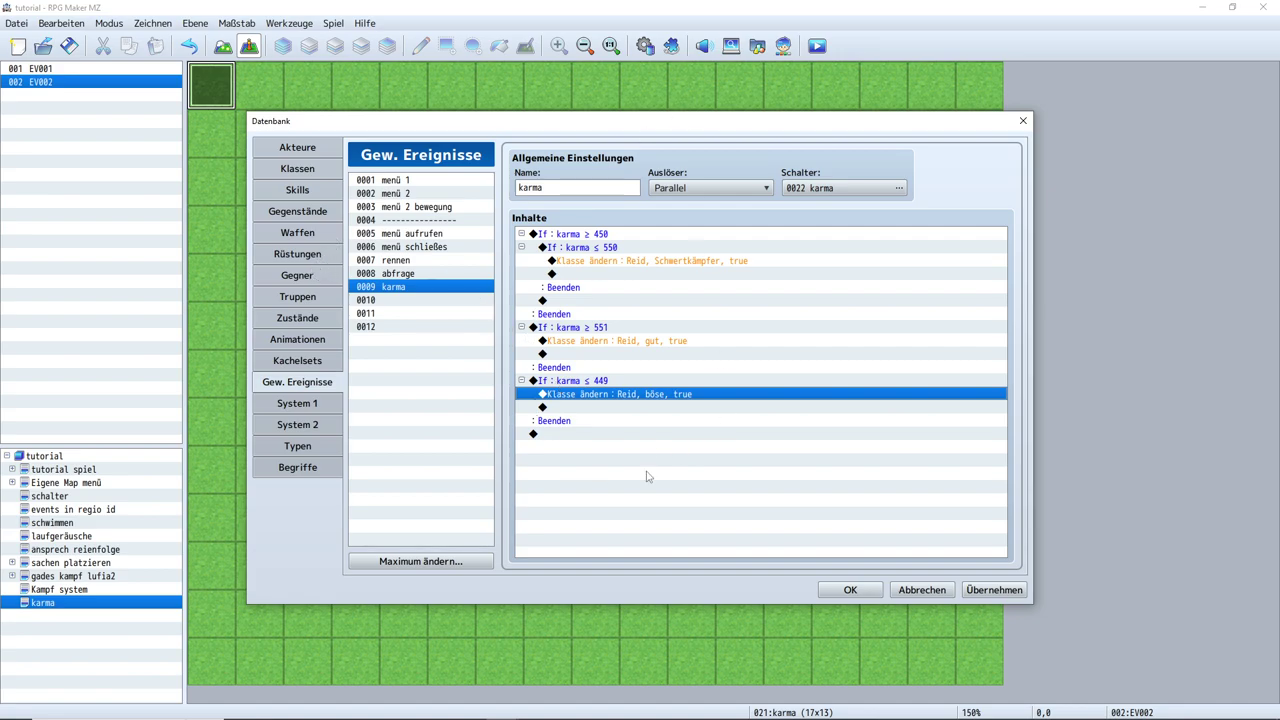
Review the learnable skills of the classes Schwertkämpfer, gut and böse, and return to the karma common event
left_click(311, 172)
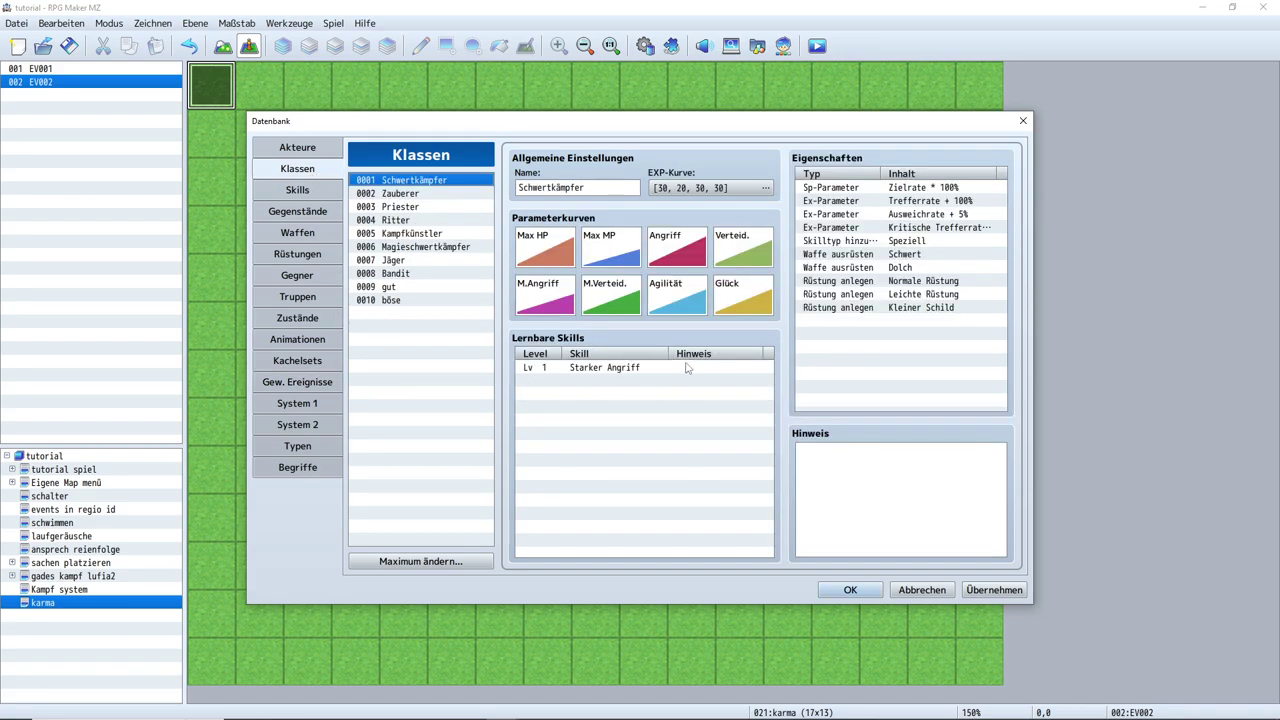
left_click(397, 287)
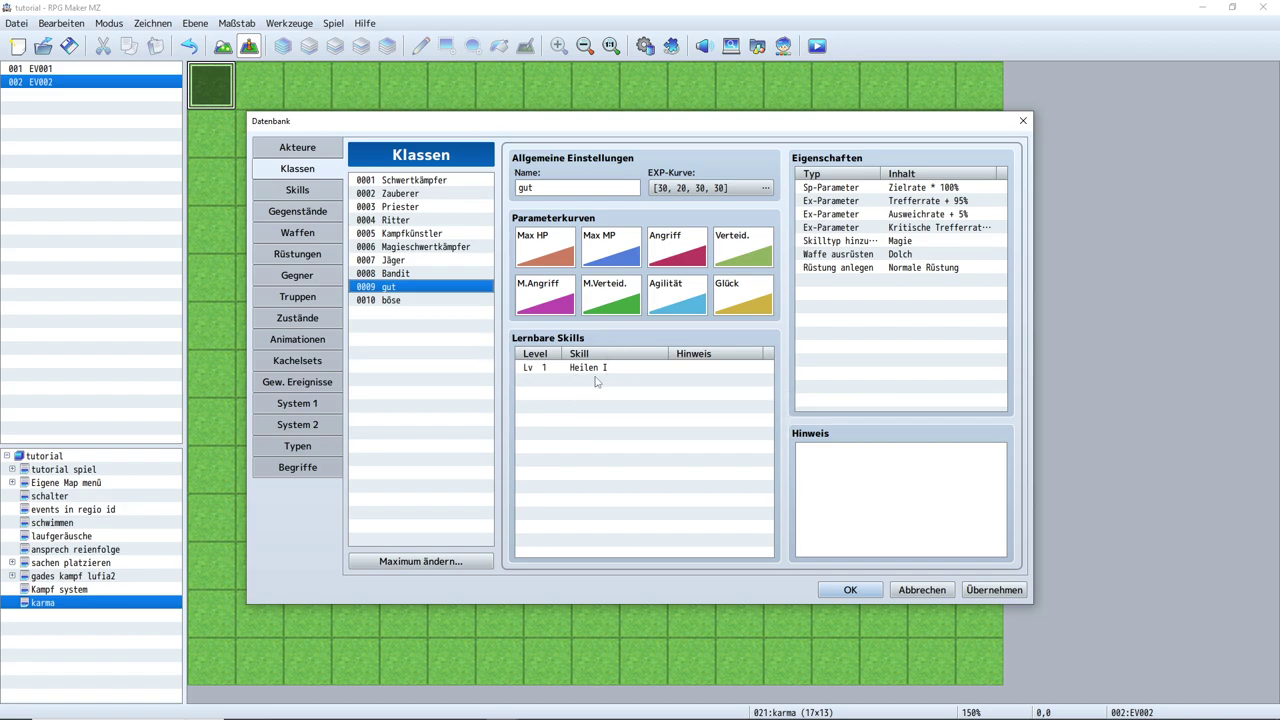
left_click(422, 303)
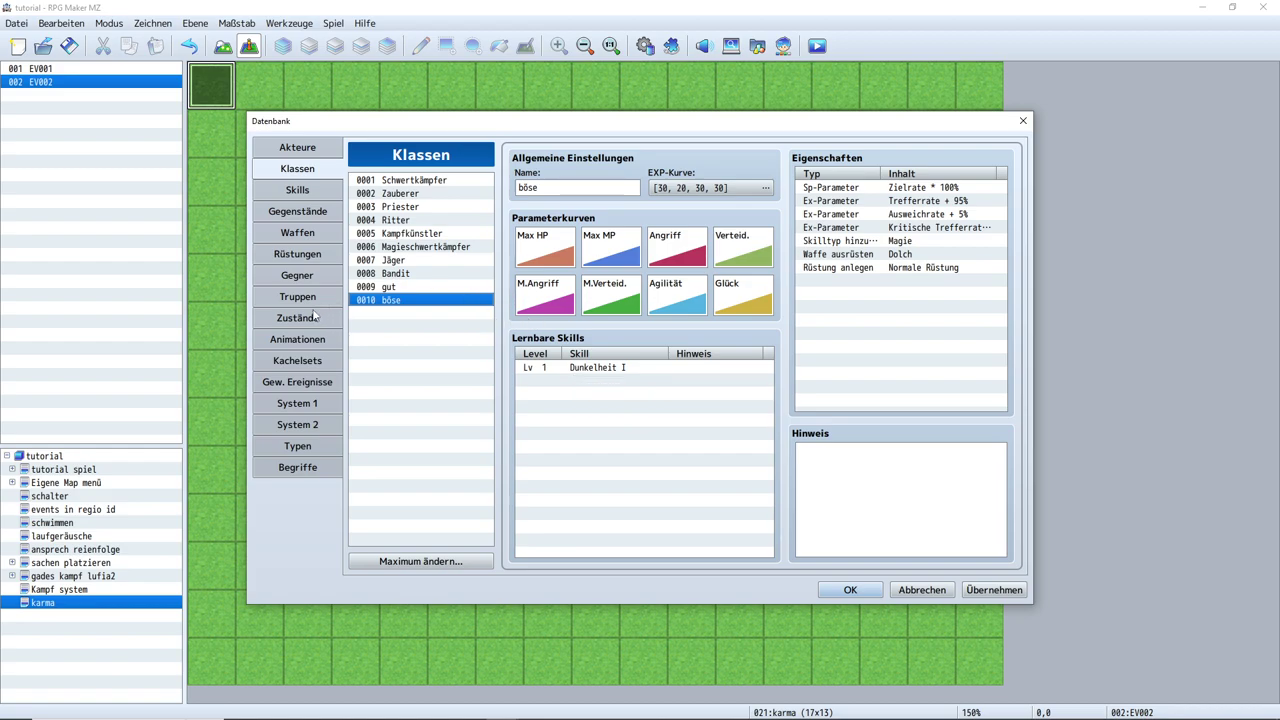
left_click(298, 382)
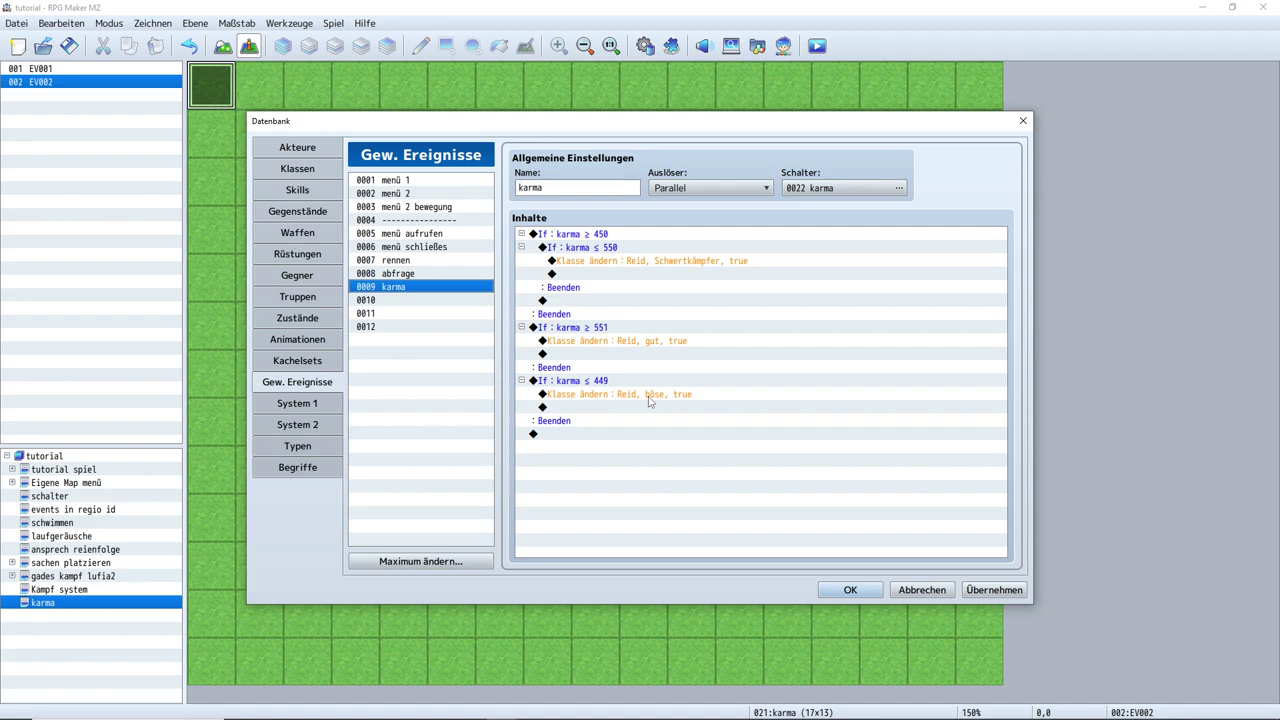
Below the change to Schwertkämpfer, add a skill change that makes 0001 Reid forget (Vergessen) 0052 Heilen I
left_click(654, 274)
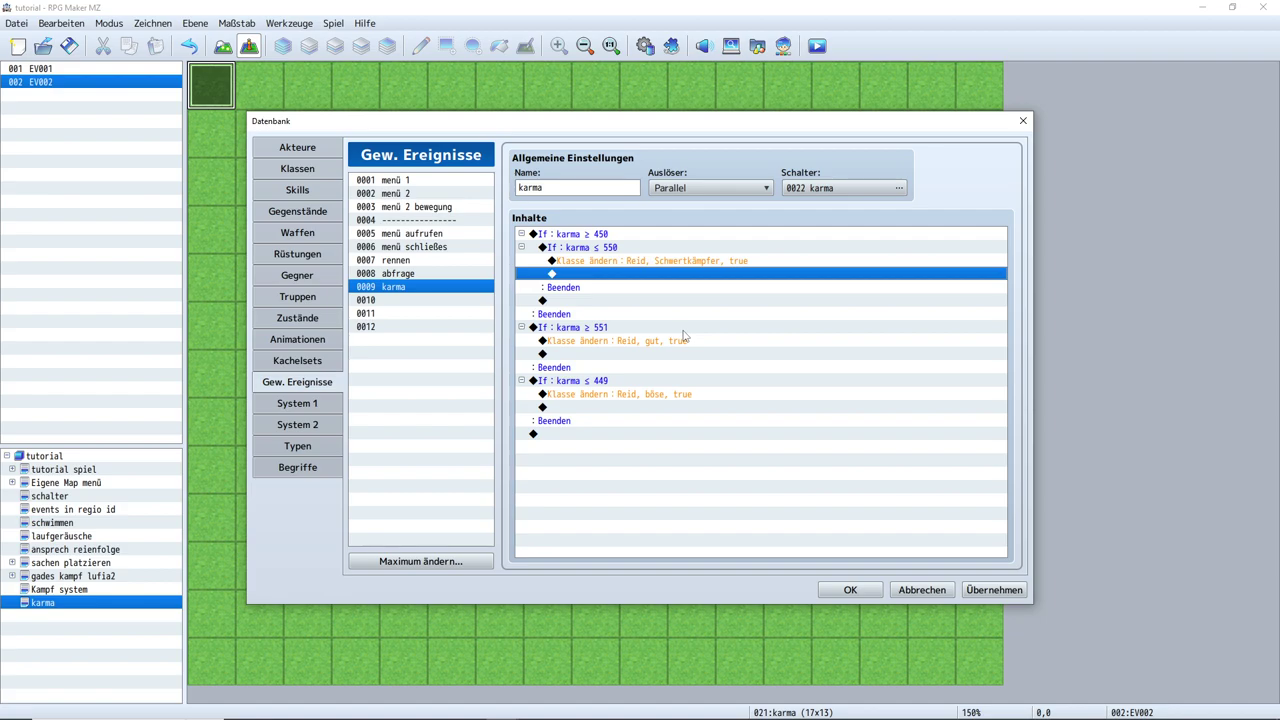
double_click(640, 274)
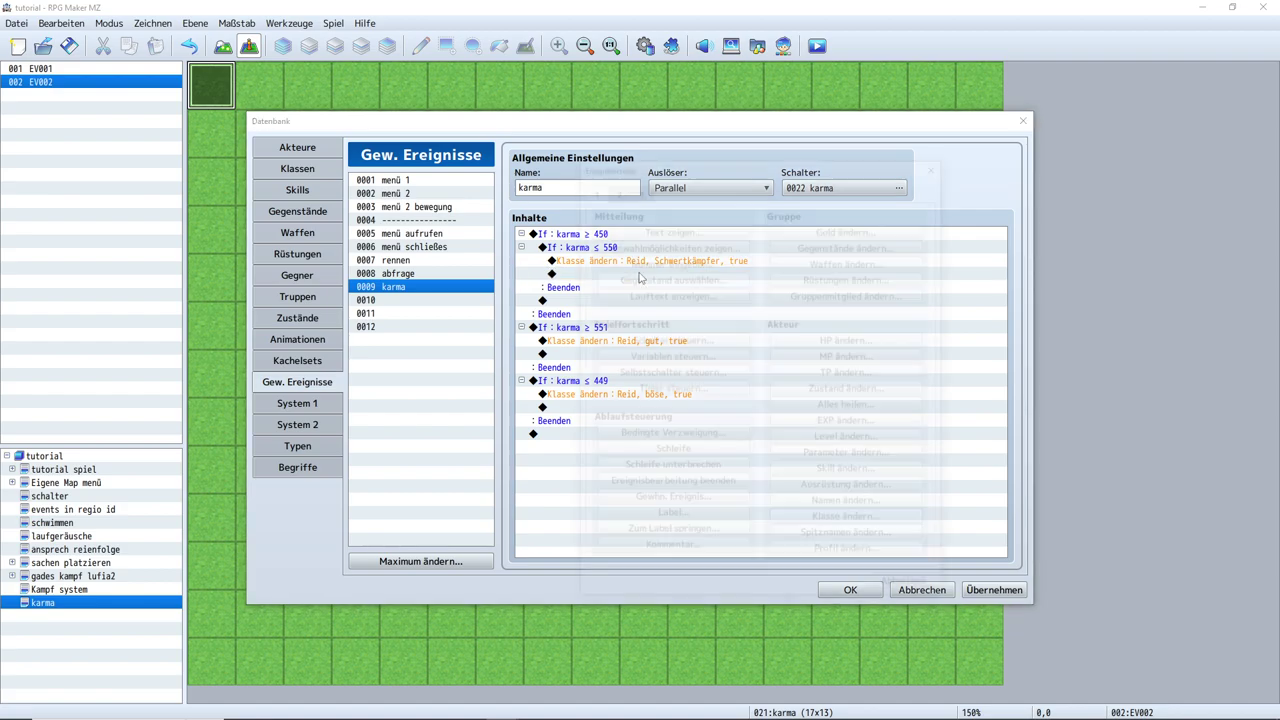
left_click_drag(740, 165, 988, 168)
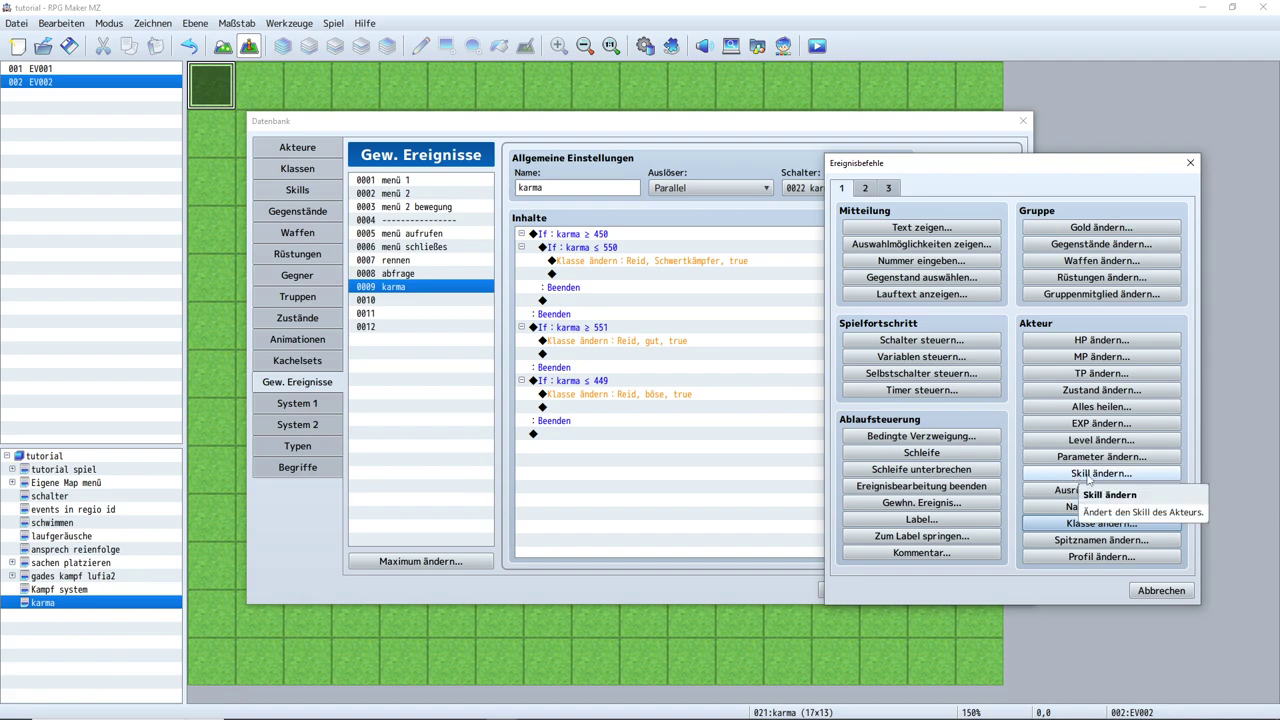
left_click(1108, 476)
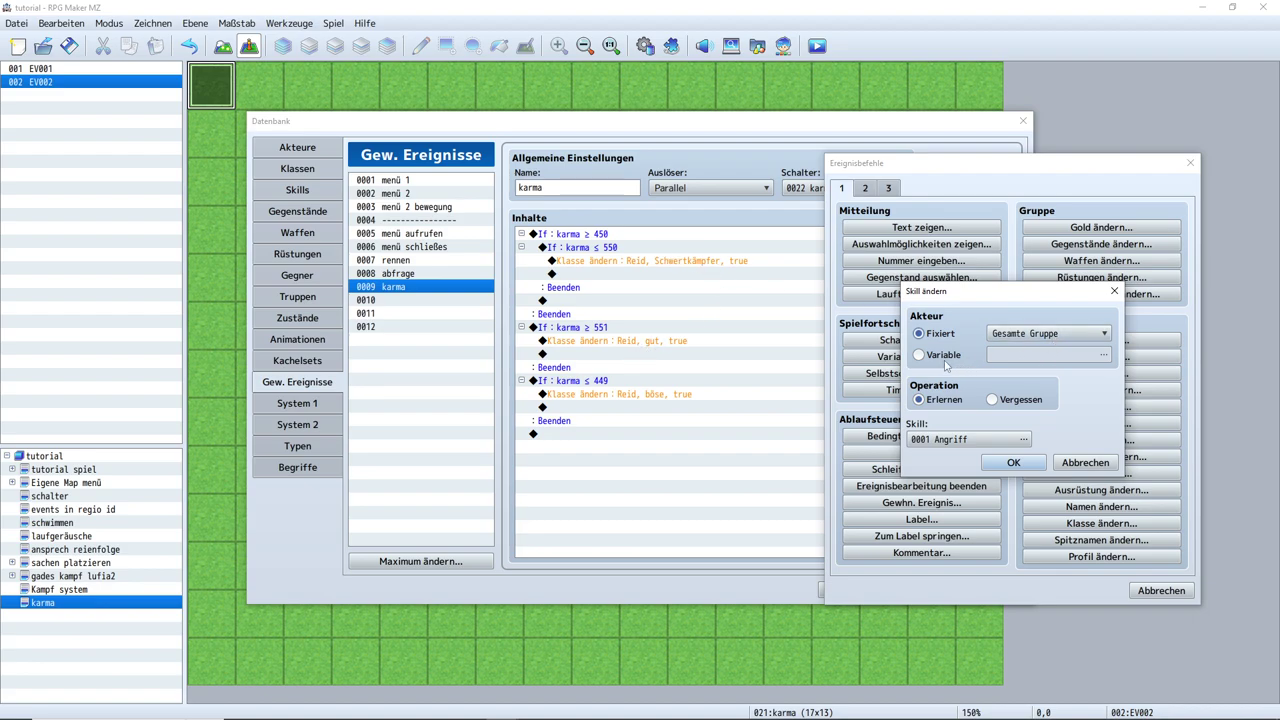
left_click(1045, 333)
left_click(1034, 368)
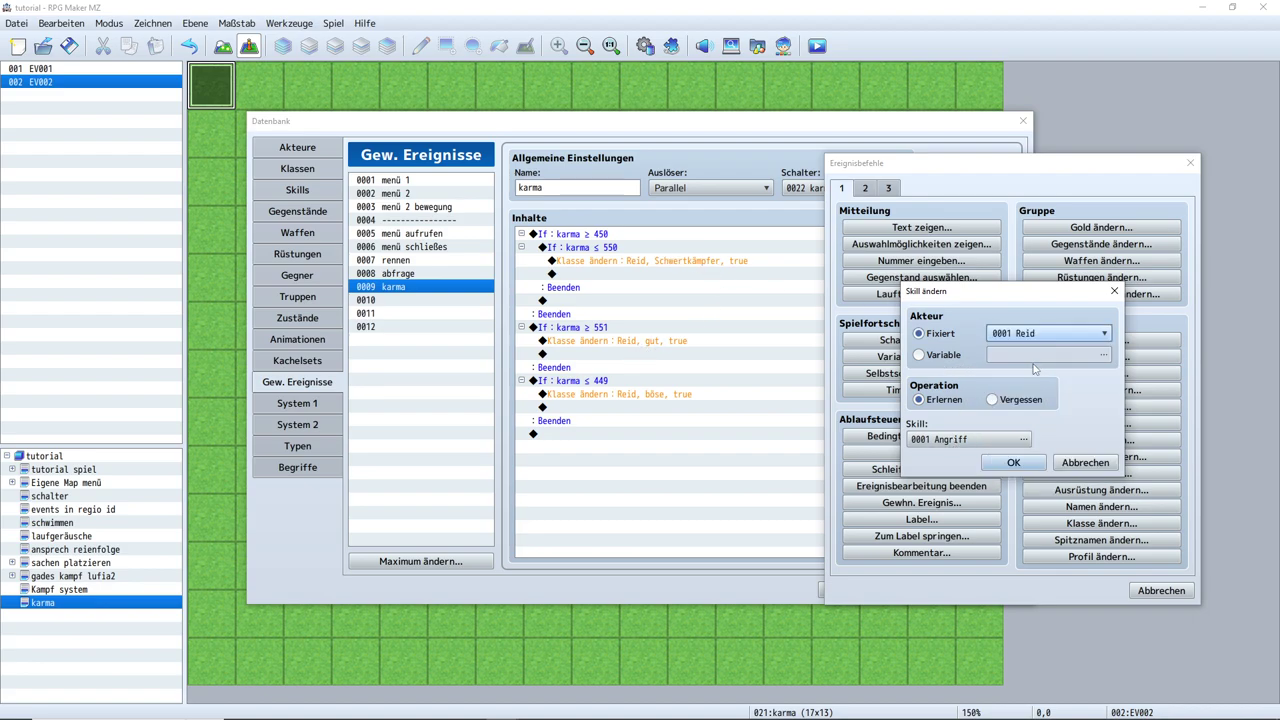
left_click(993, 400)
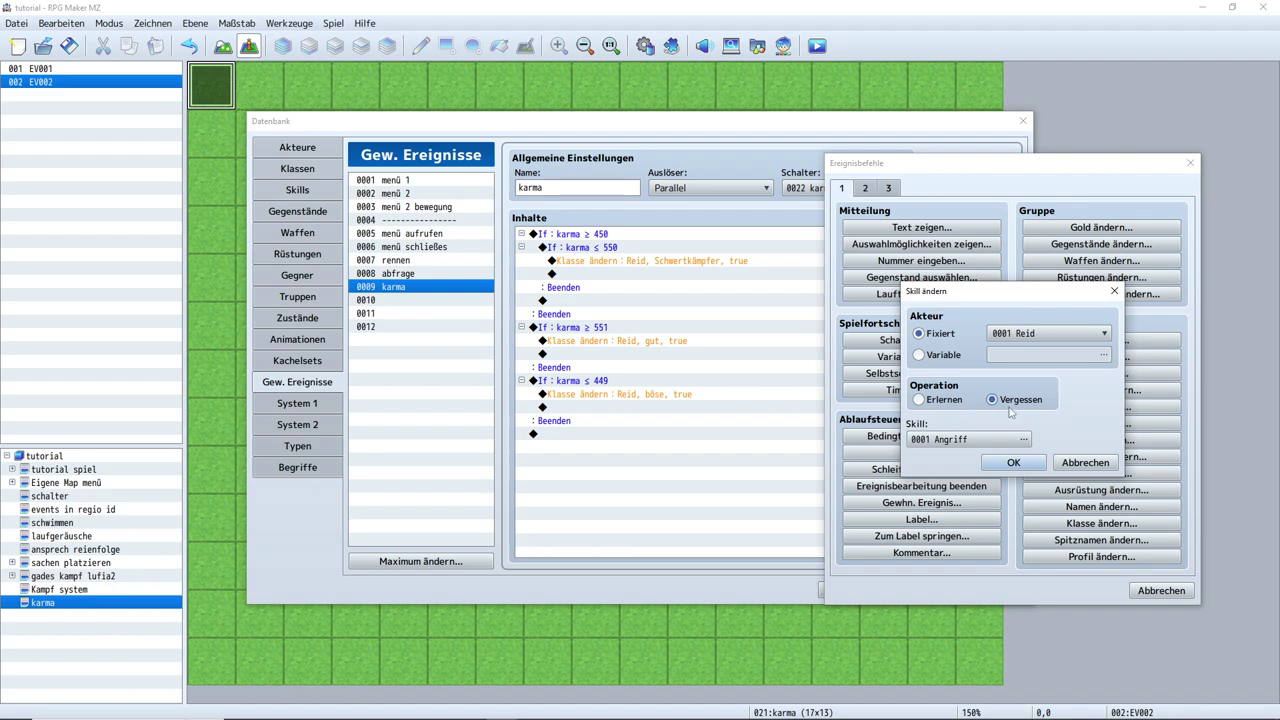
left_click(947, 440)
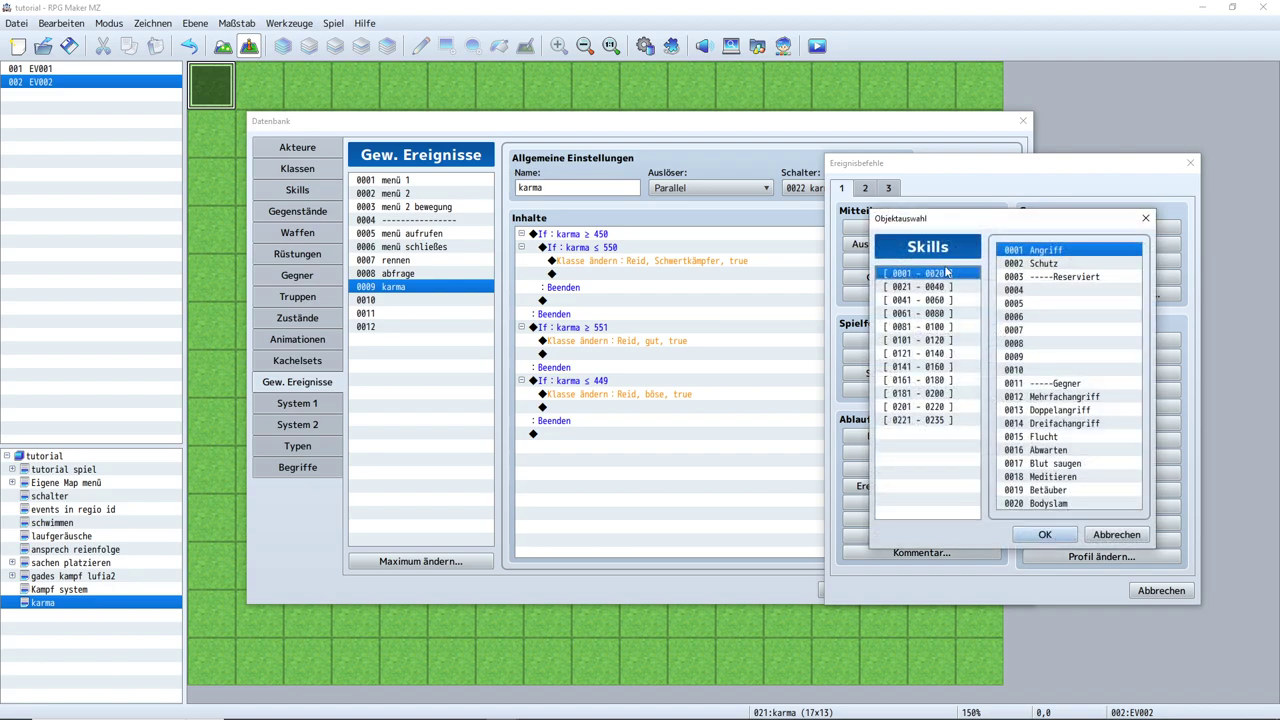
left_click(928, 299)
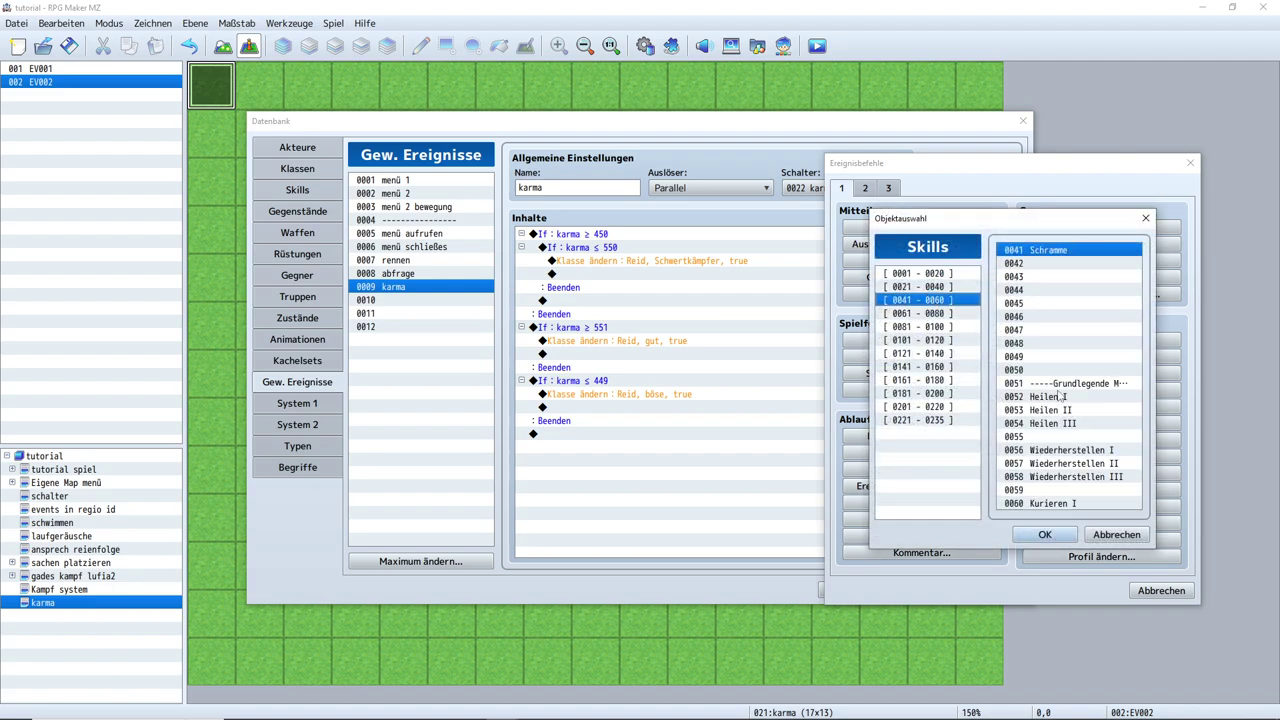
left_click(1060, 397)
left_click(1044, 534)
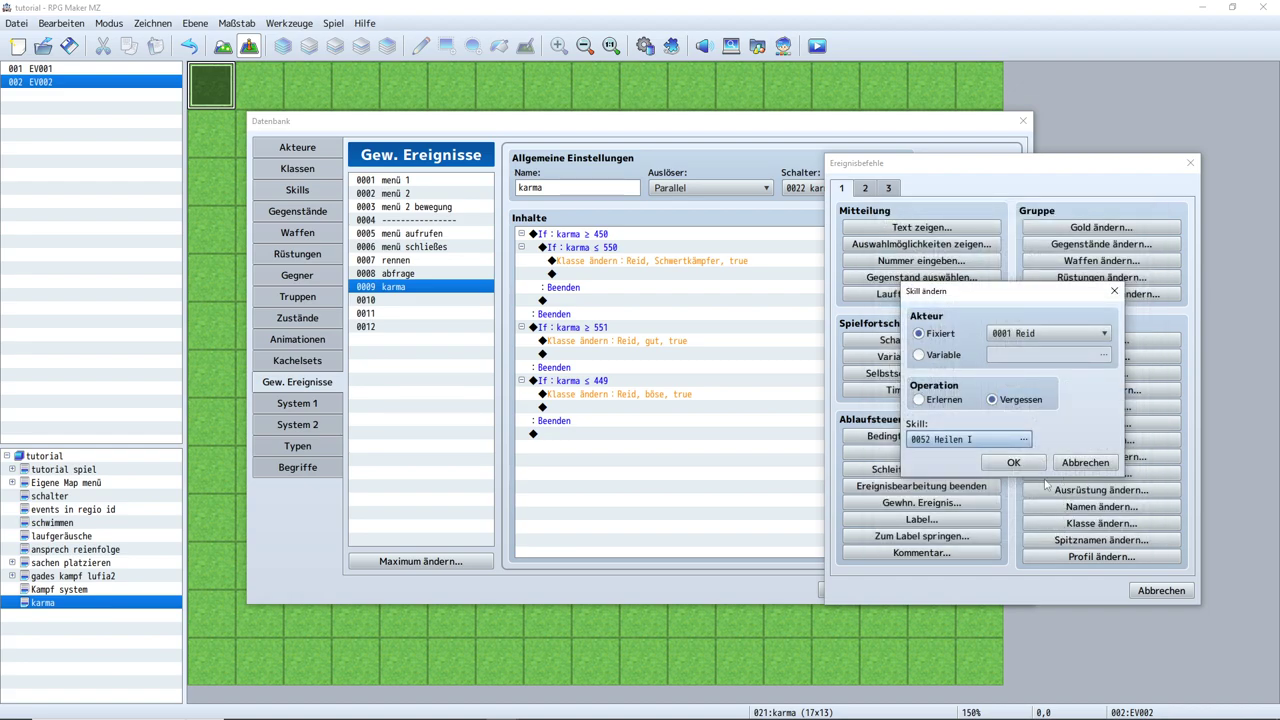
left_click(1018, 463)
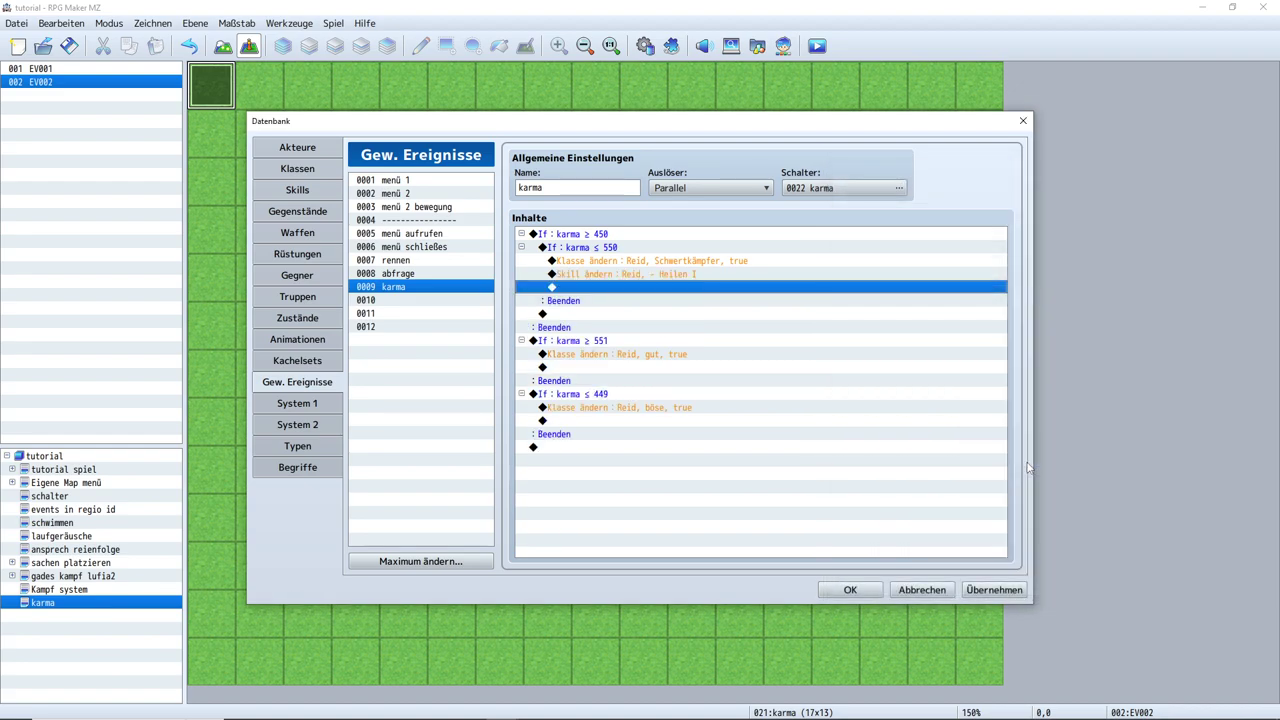
In the karma ≤ 550 branch, add a second skill change that makes 0001 Reid forget 0150 Dunkelheit I
double_click(664, 294)
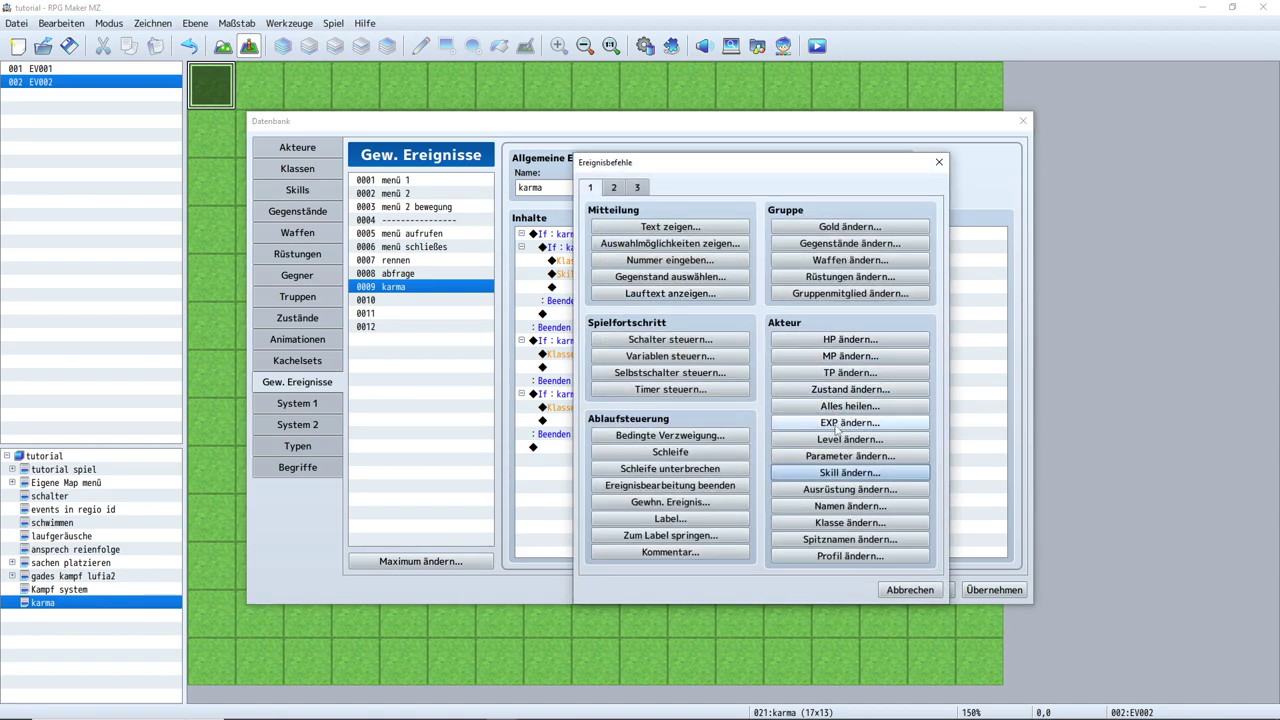
left_click_drag(752, 165, 1052, 152)
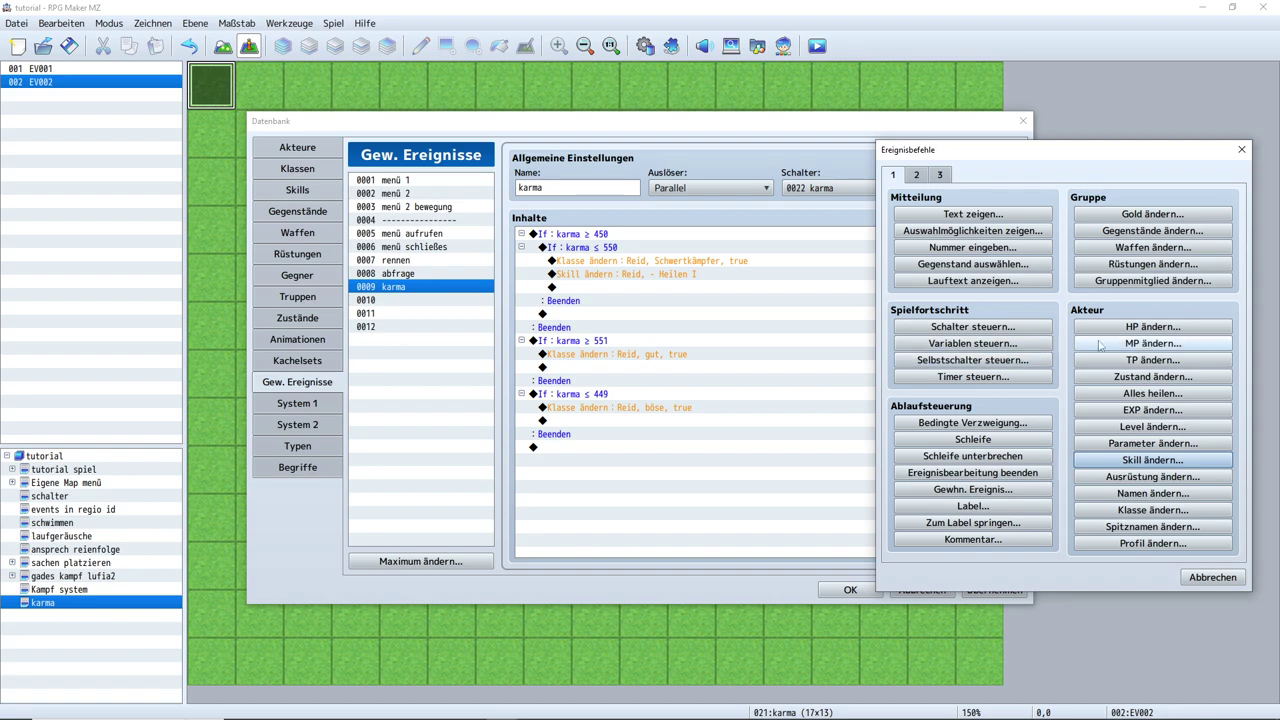
left_click(1140, 460)
left_click(1076, 322)
left_click(1076, 322)
left_click(1076, 322)
left_click(1066, 352)
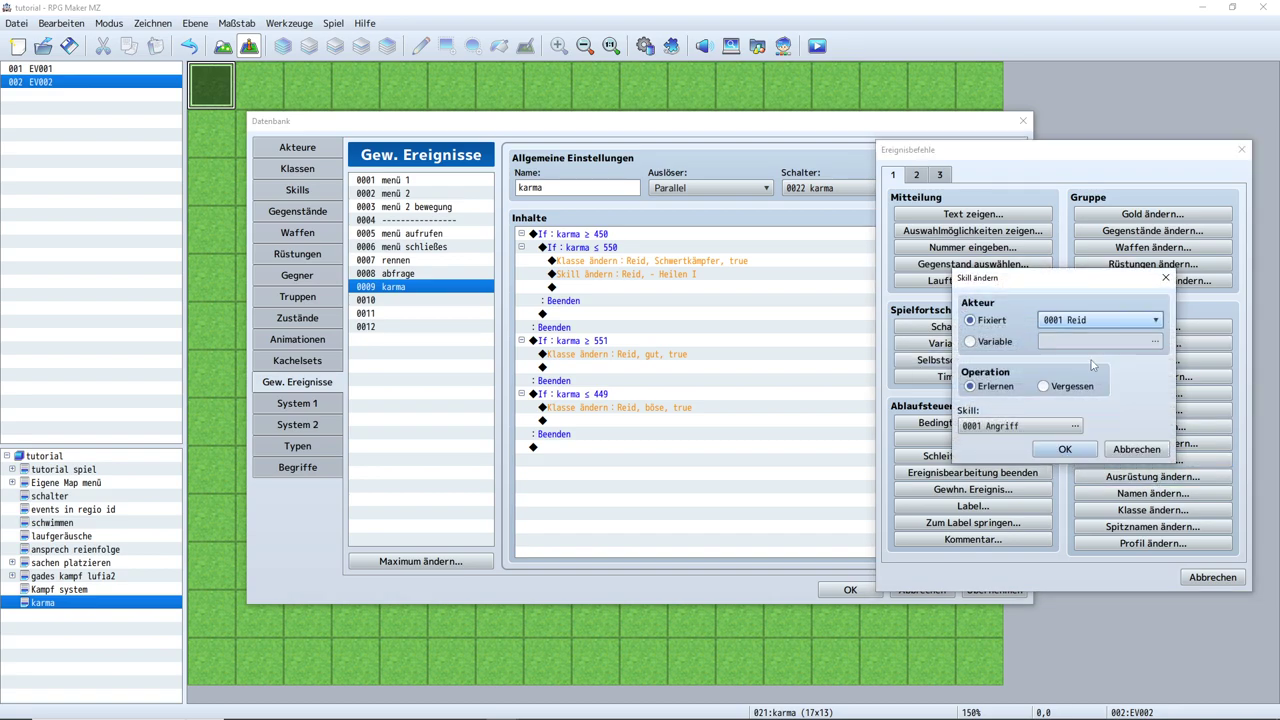
left_click(1044, 387)
left_click(1025, 427)
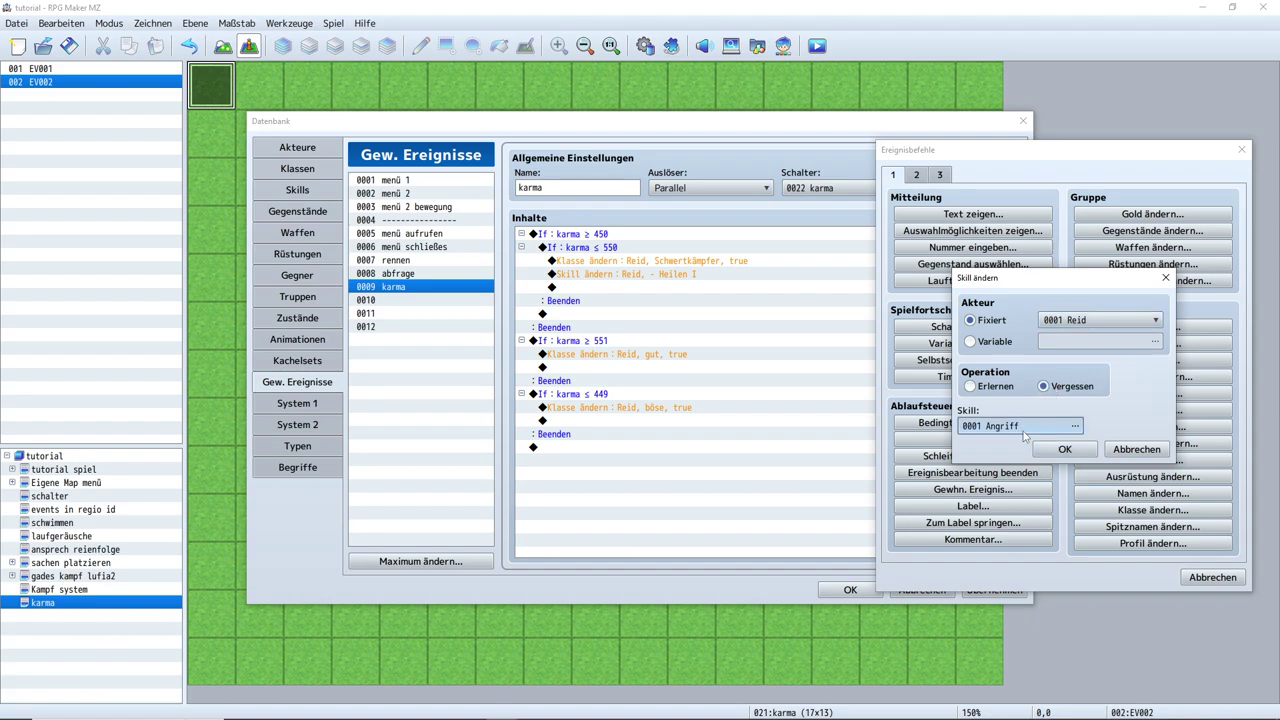
left_click(990, 274)
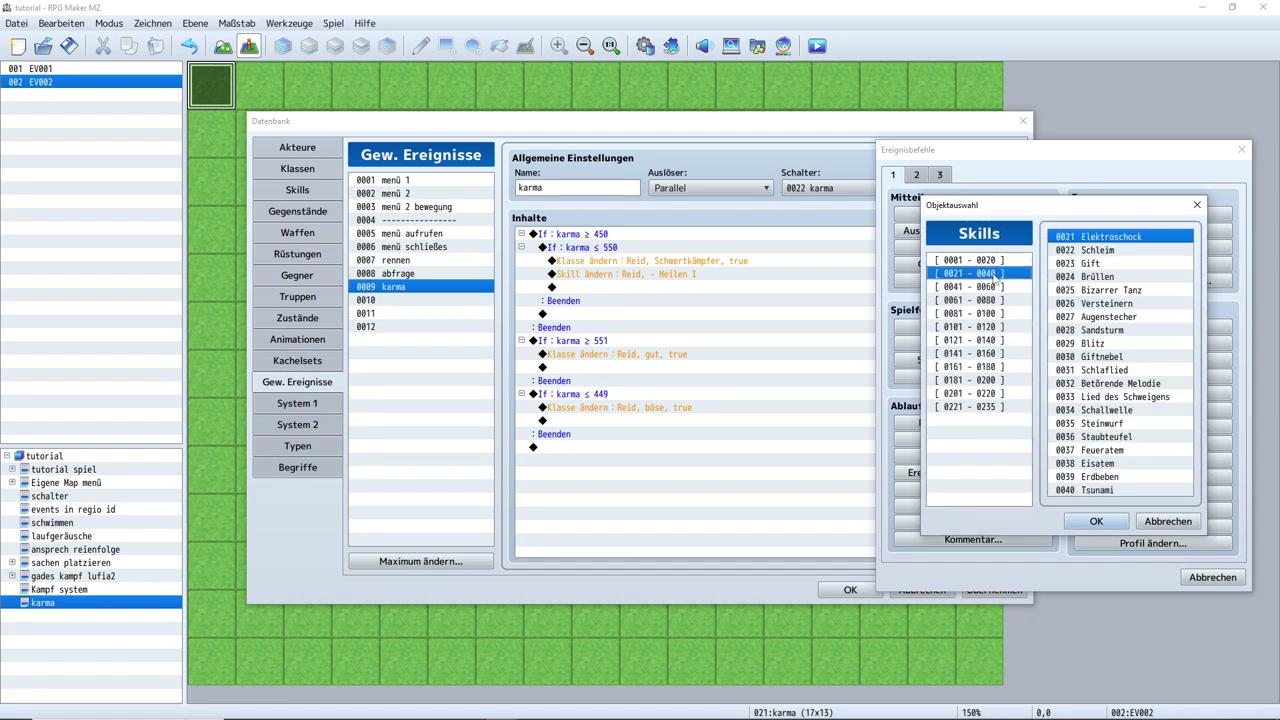
left_click_drag(997, 275, 995, 356)
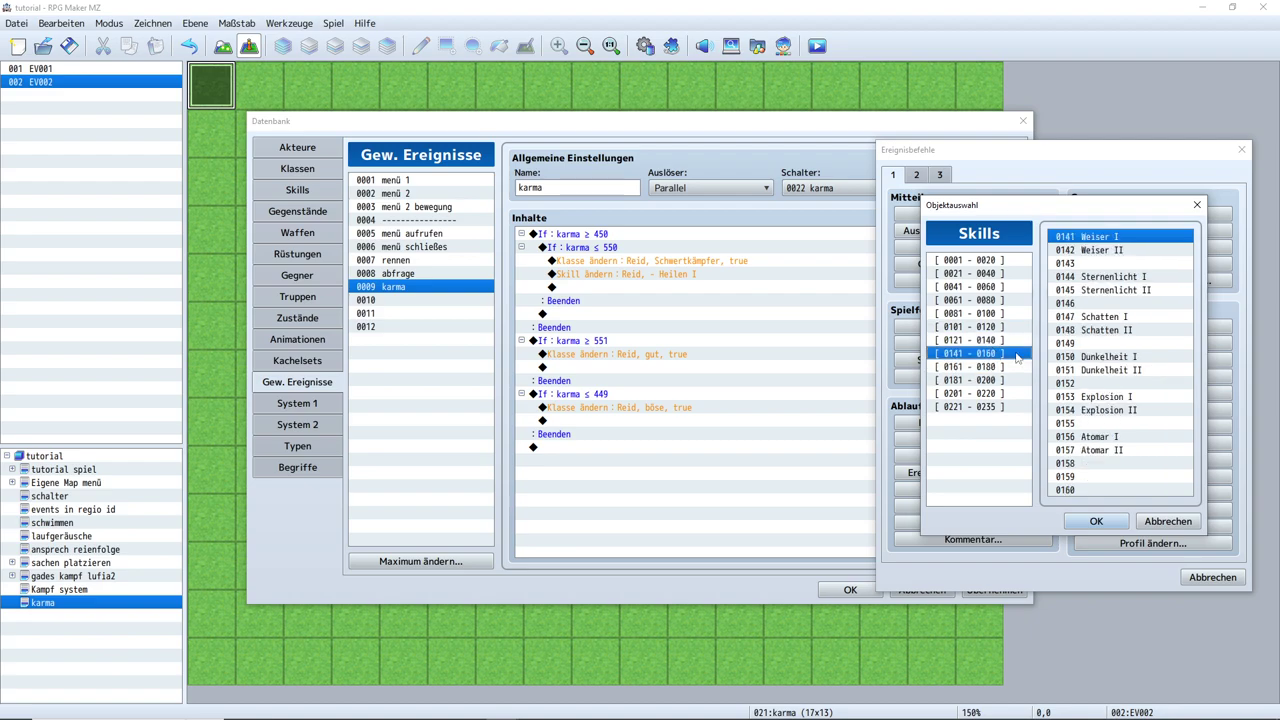
left_click(1141, 357)
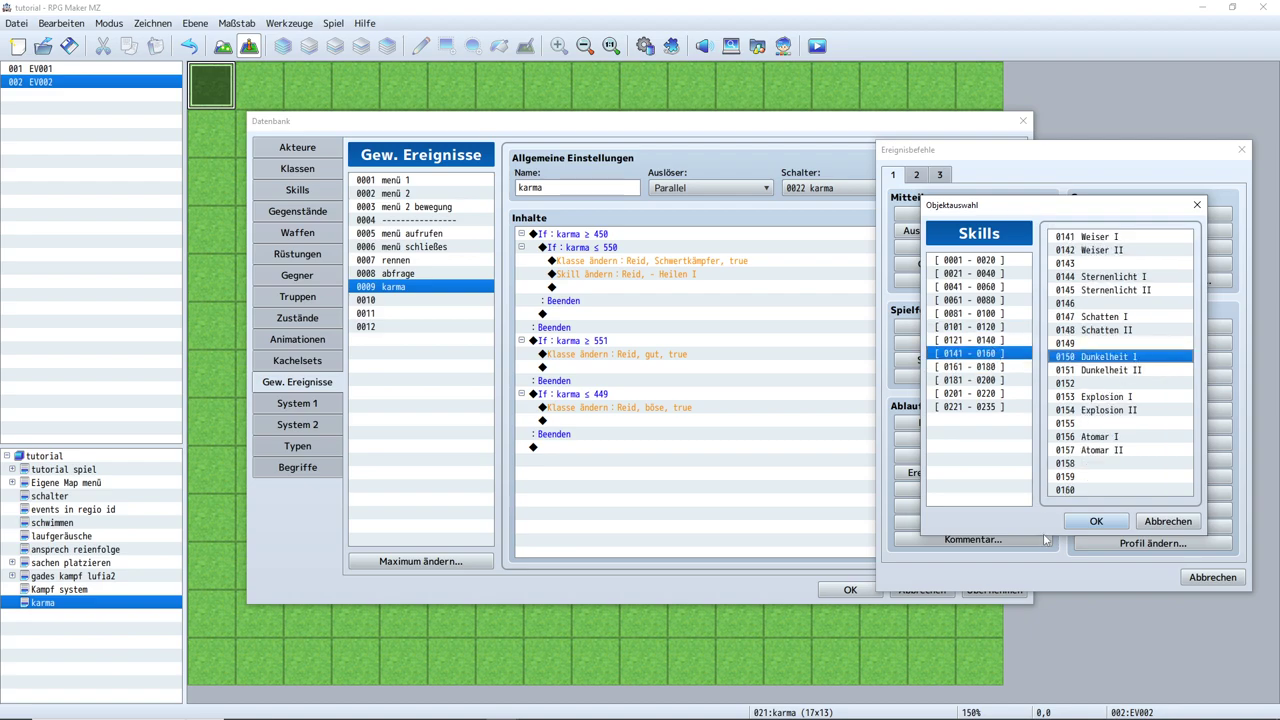
left_click(1100, 523)
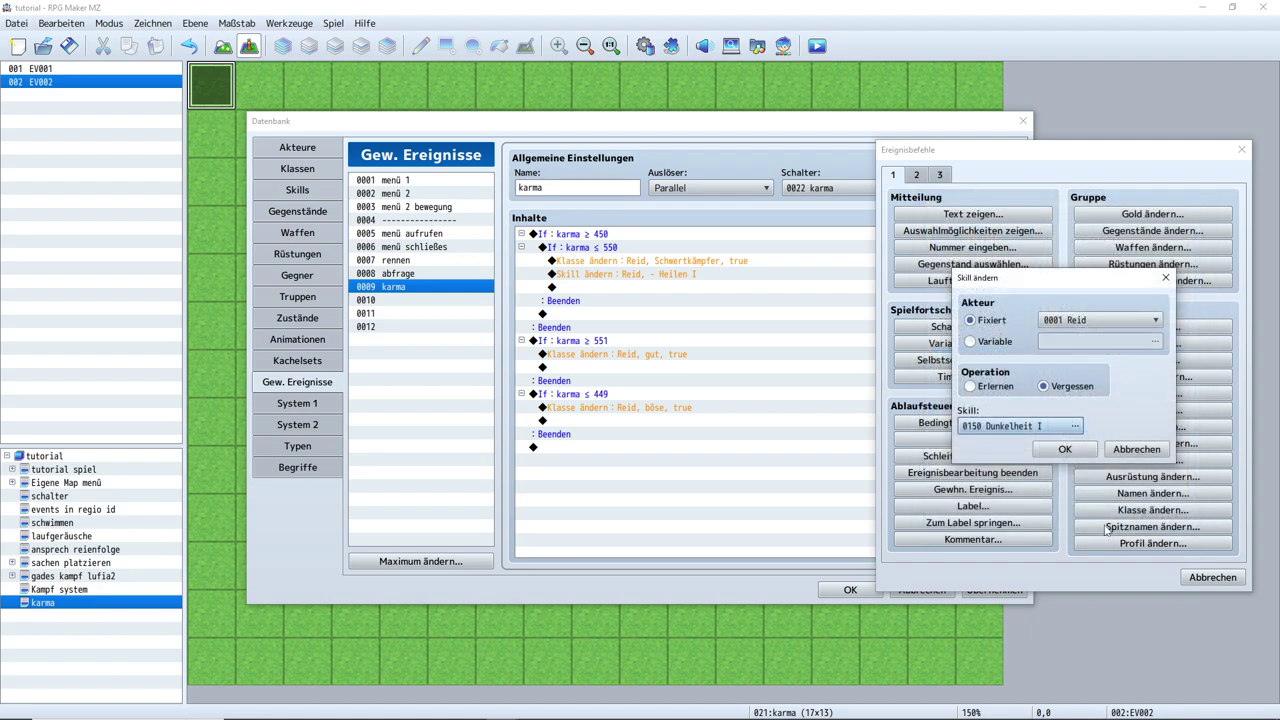
left_click(1065, 449)
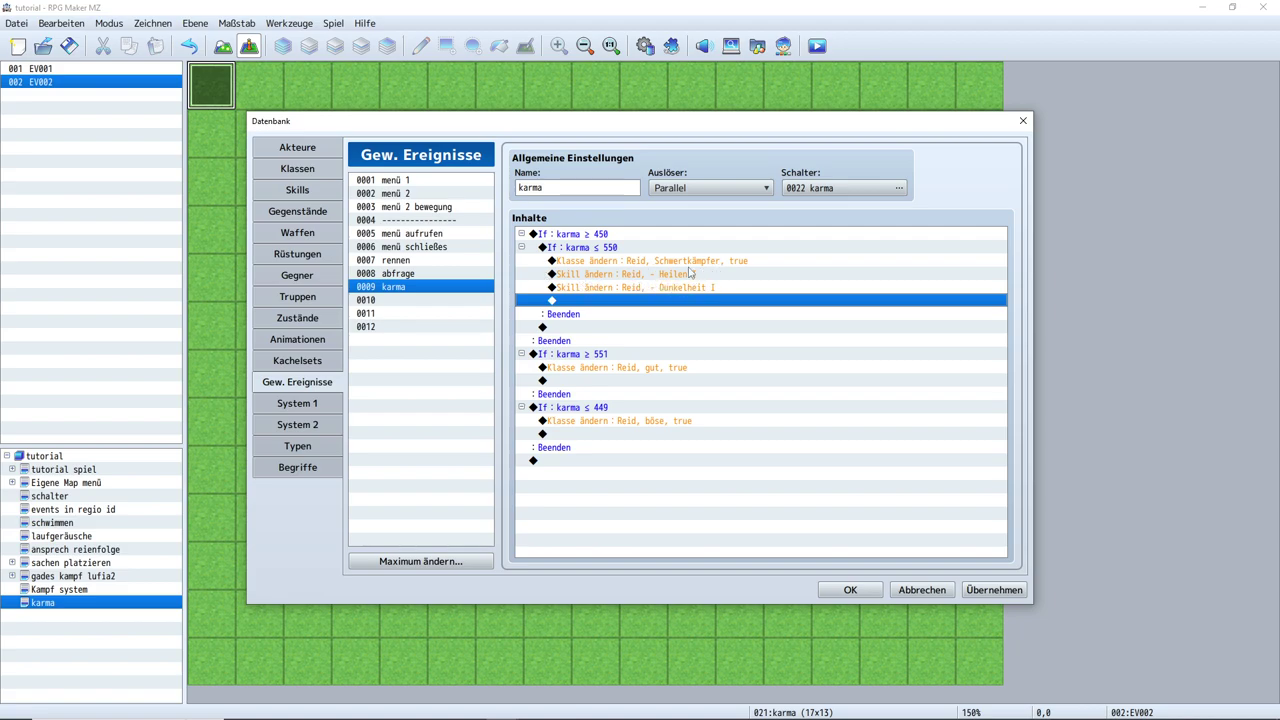
Check the database's skill list and the Schwertkämpfer class's learnable skill, and return to the karma common event
left_click(301, 190)
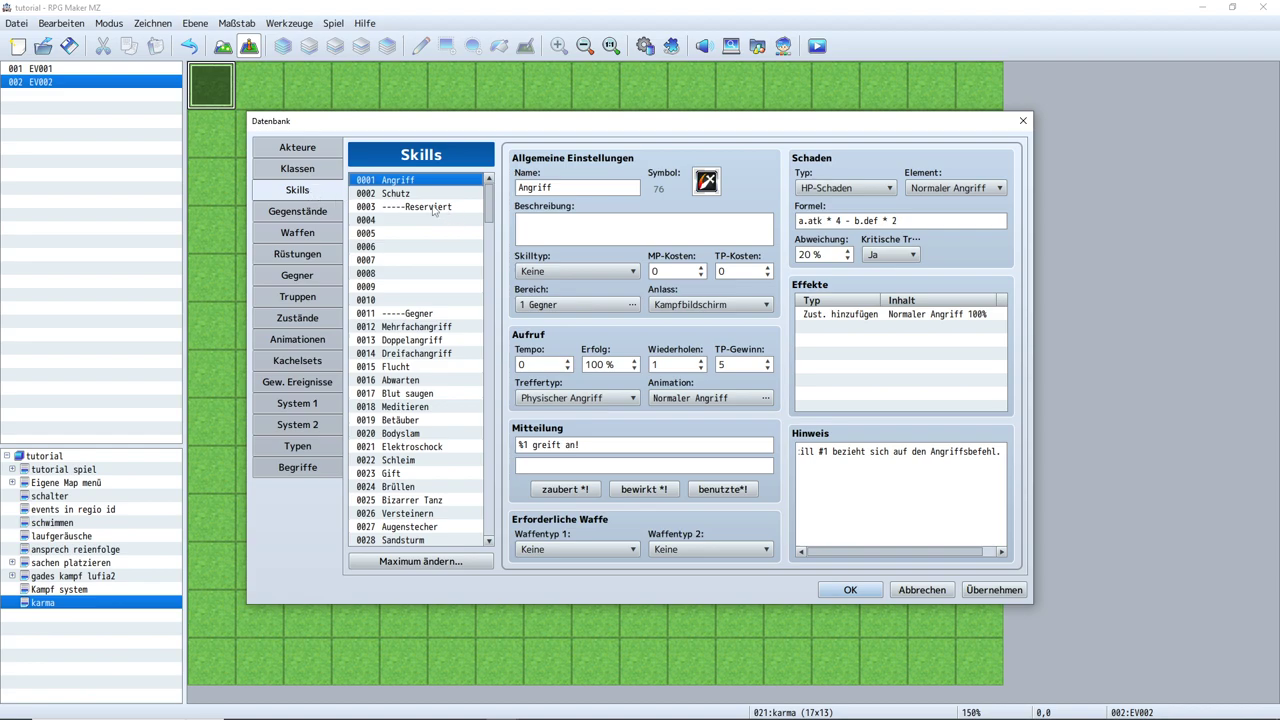
left_click(407, 219)
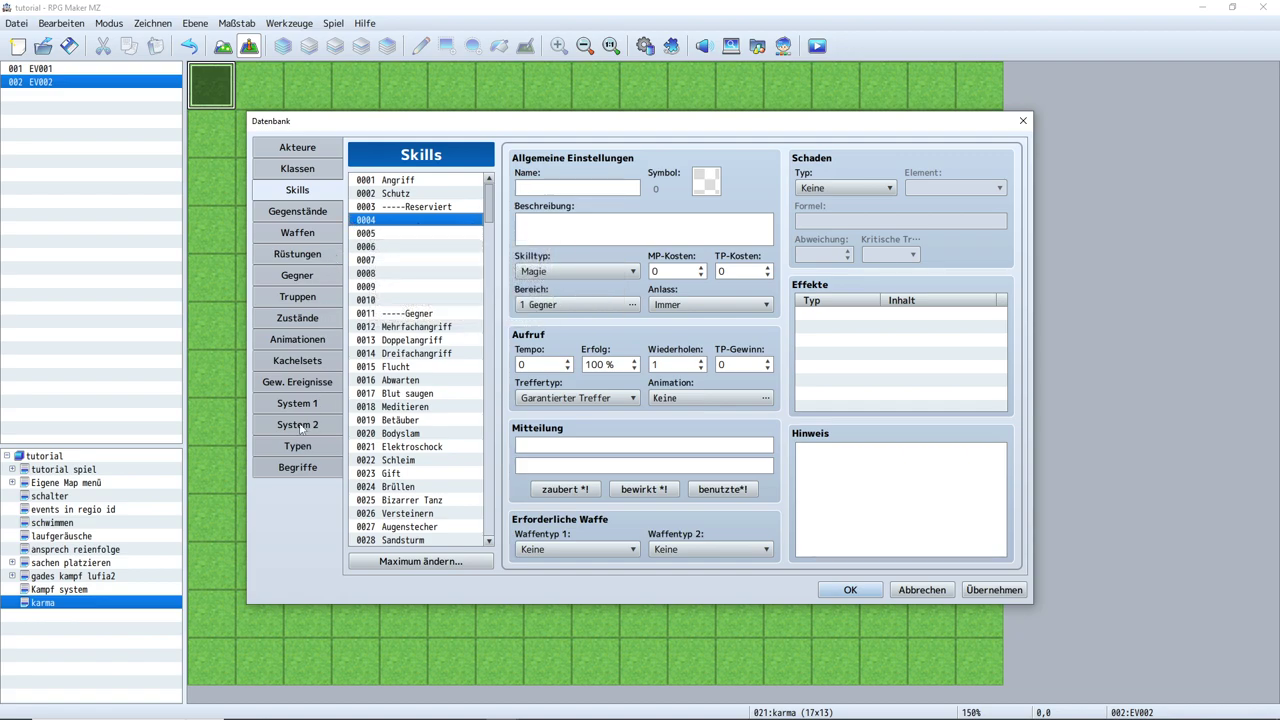
left_click(299, 388)
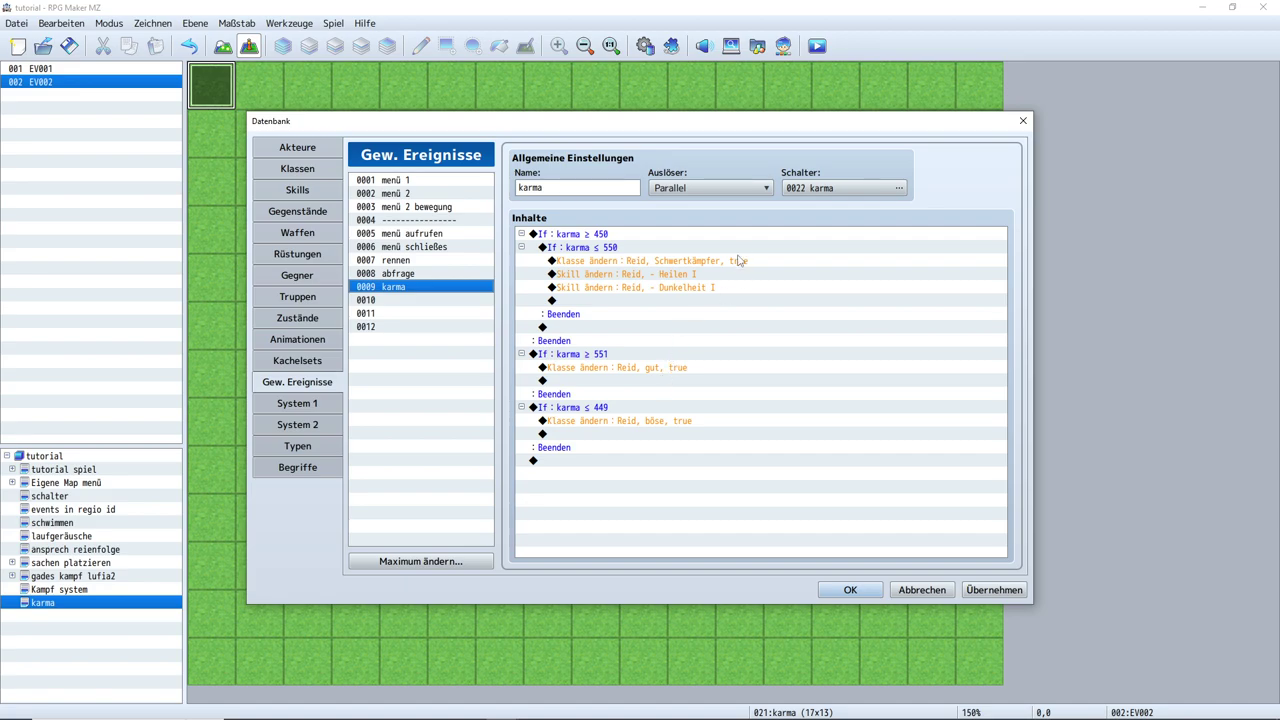
left_click(297, 169)
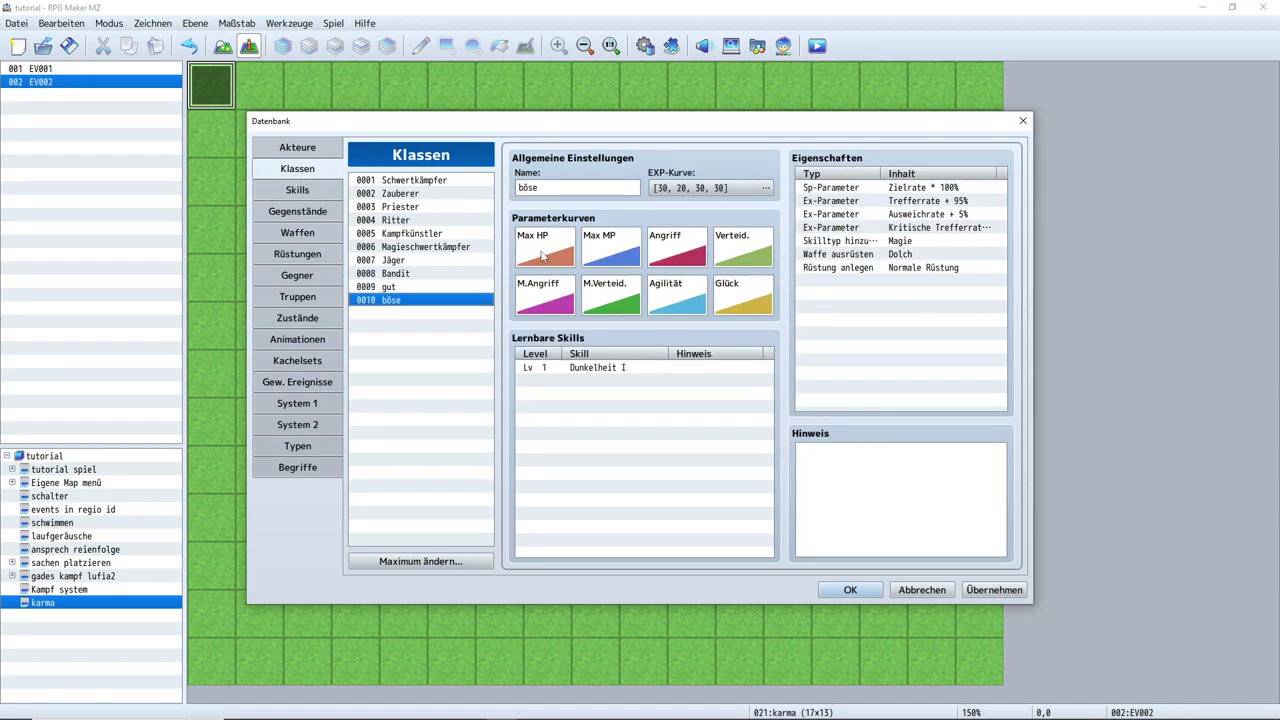
left_click(440, 182)
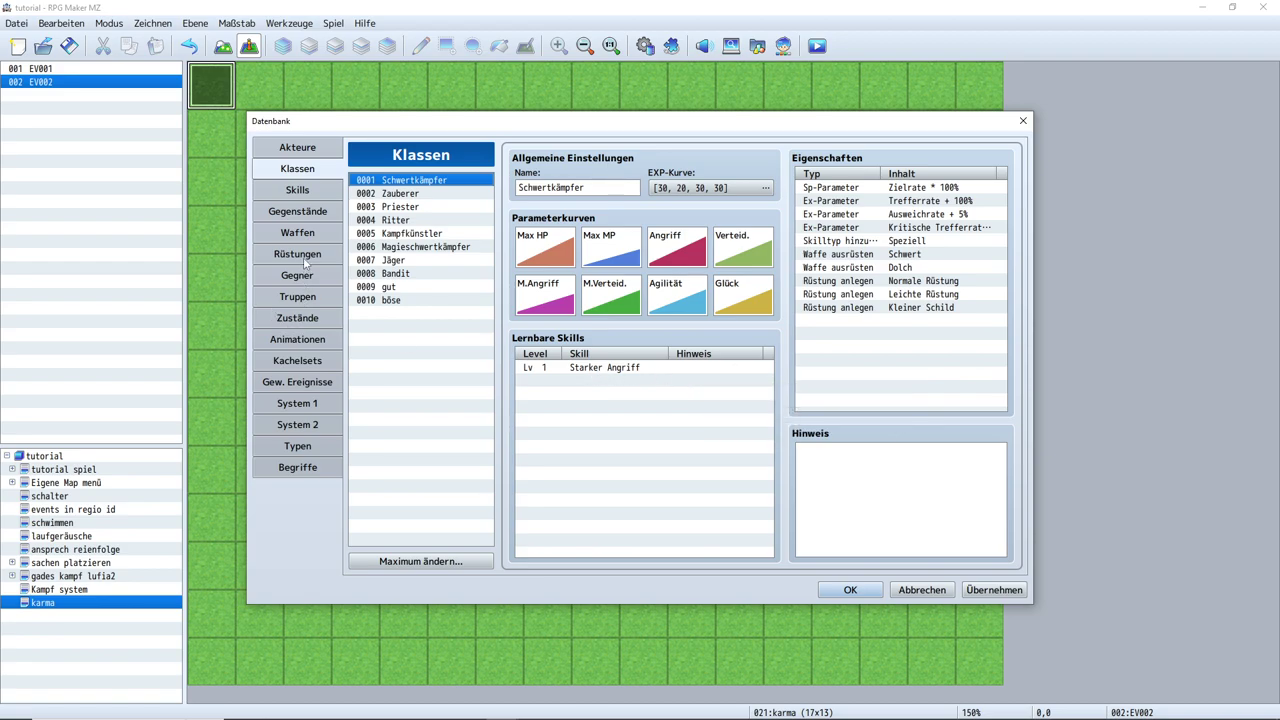
left_click(300, 386)
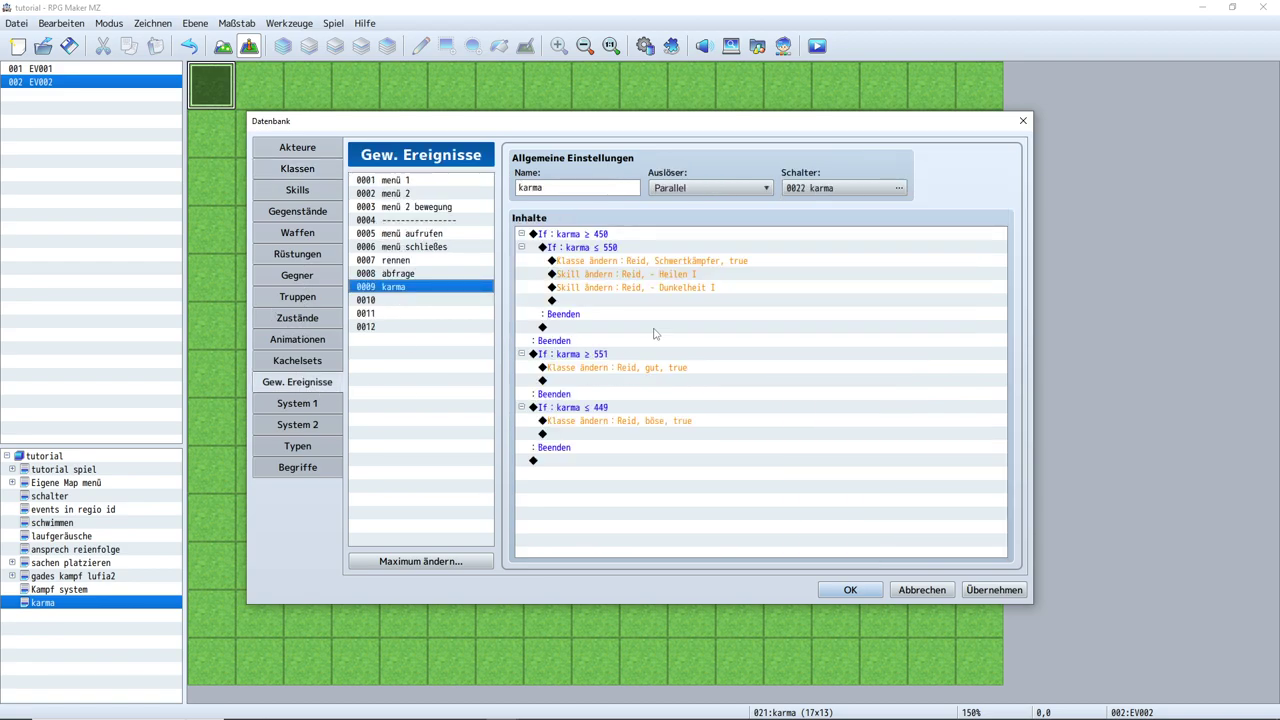
In the karma ≥ 551 branch, add a skill change that makes 0001 Reid forget (Vergessen) 0172 Starker Angriff
double_click(566, 385)
left_click(812, 472)
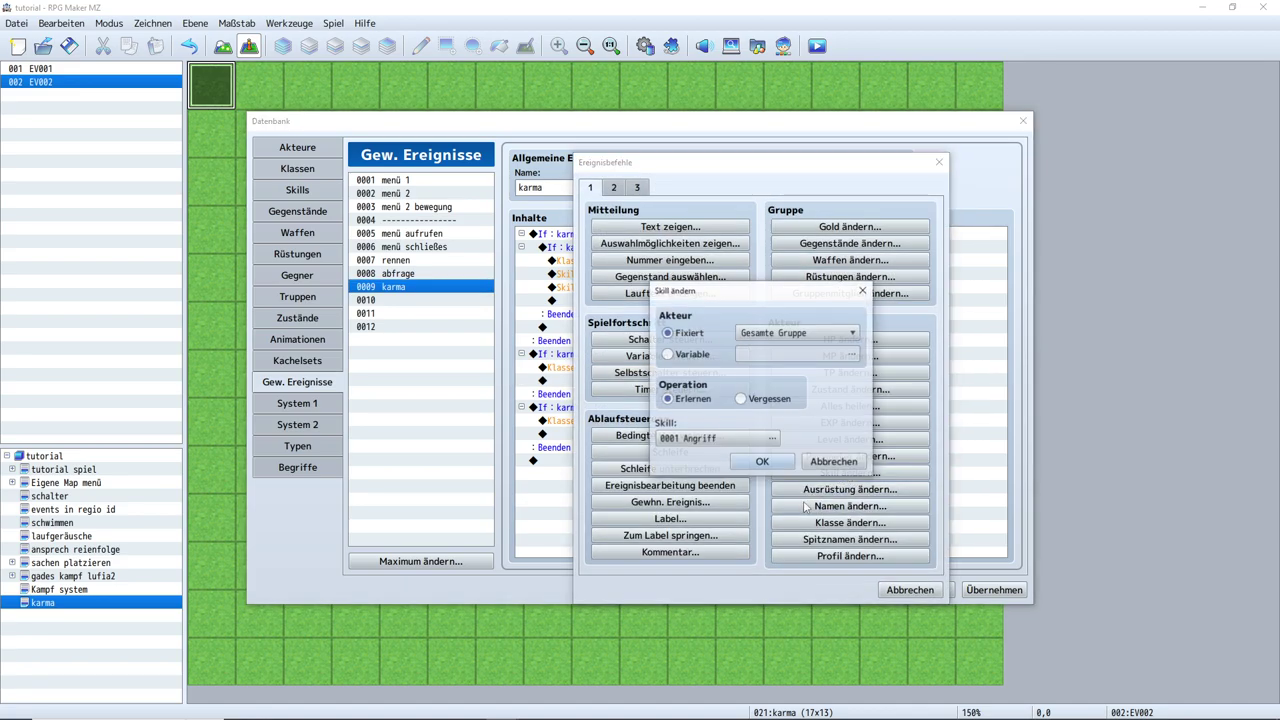
left_click(800, 332)
left_click(772, 363)
left_click(741, 399)
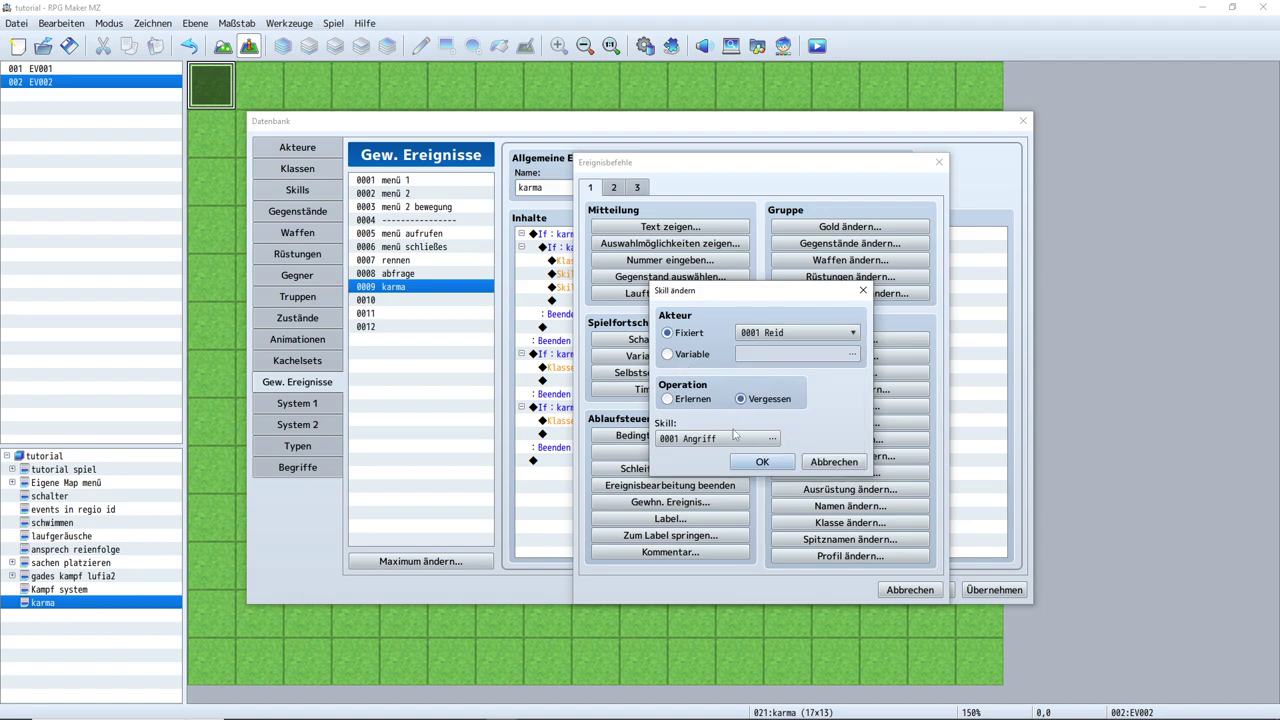
left_click(735, 437)
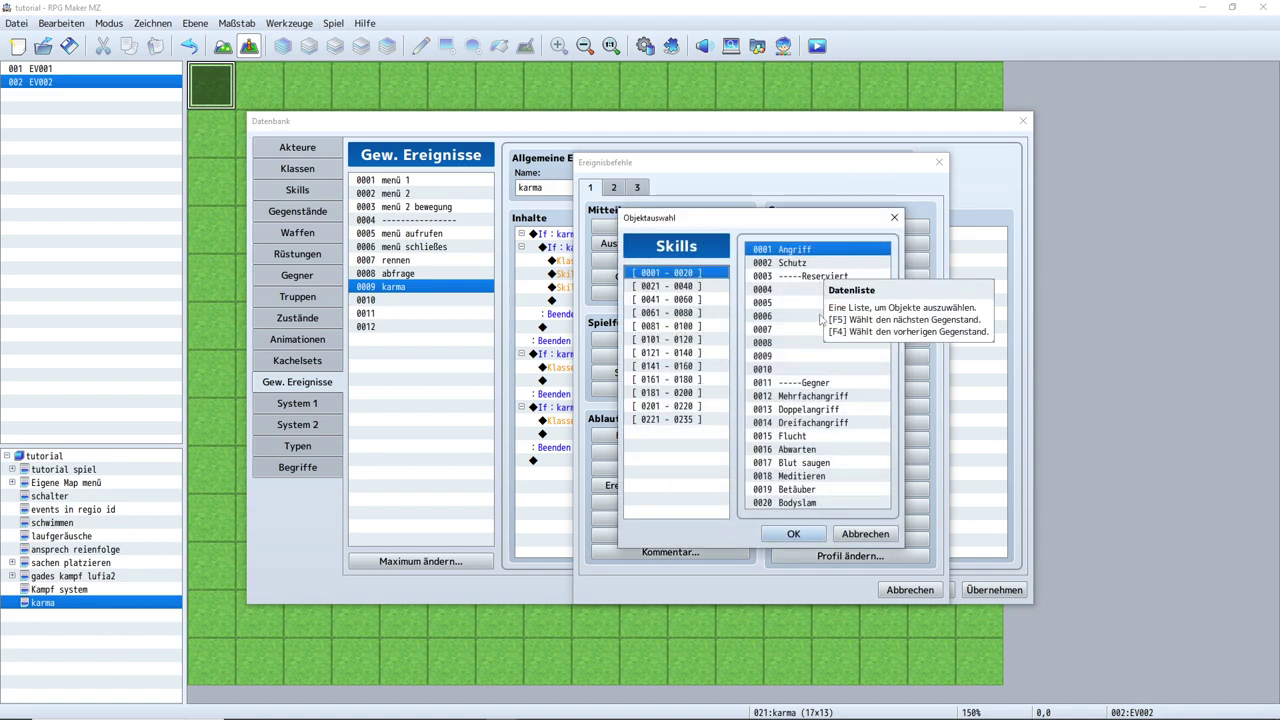
left_click(692, 287)
left_click_drag(692, 287, 689, 389)
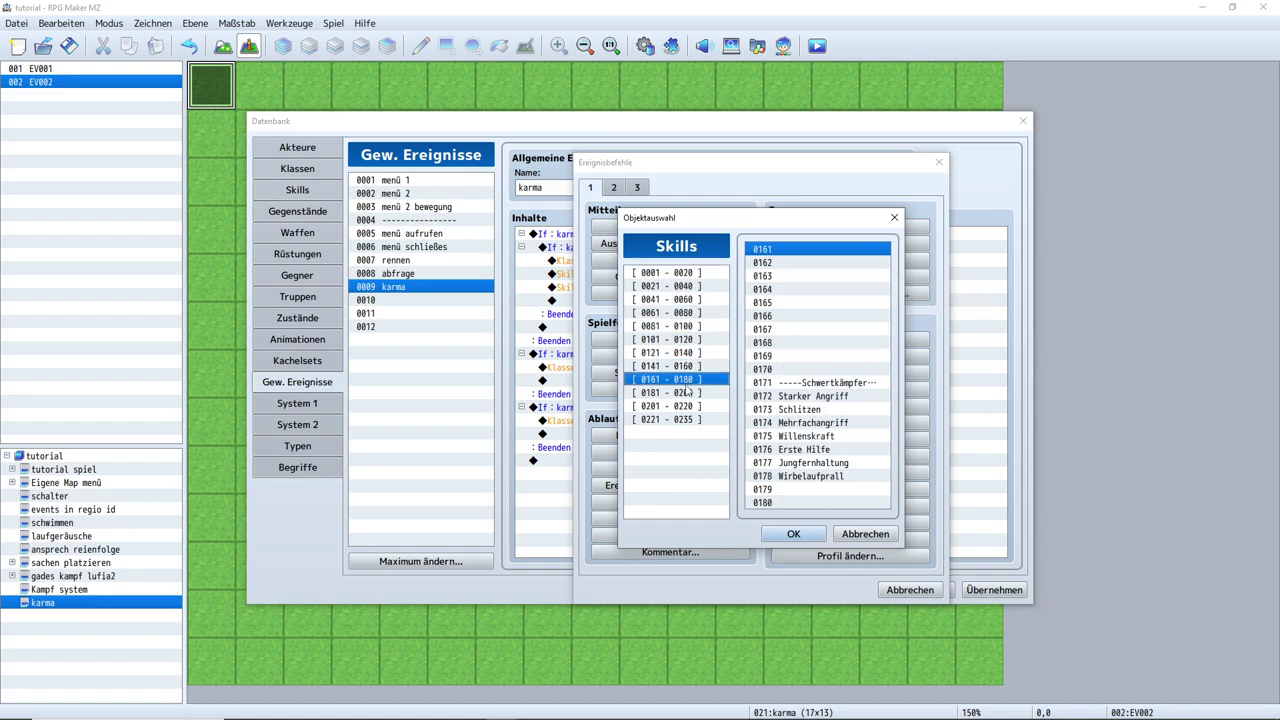
double_click(844, 398)
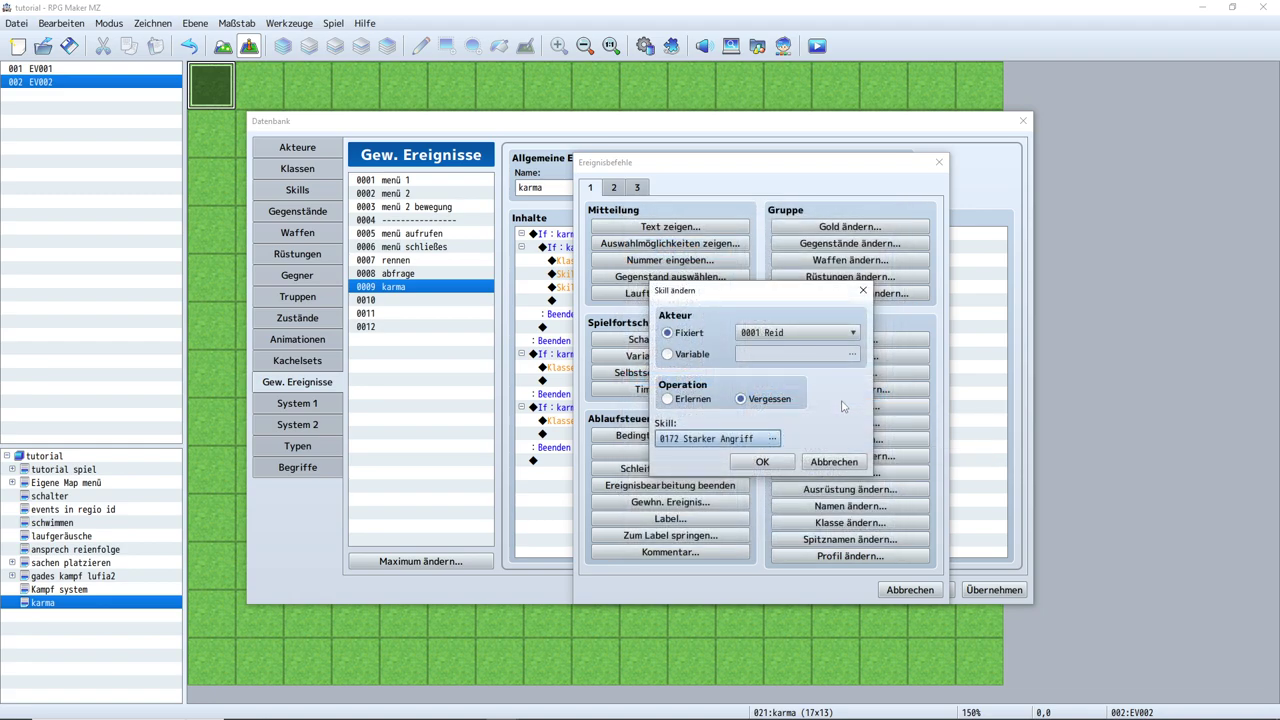
left_click(781, 469)
Copy the Starker Angriff skill change into the karma ≤ 449 branch below the change to class böse
left_click(686, 382)
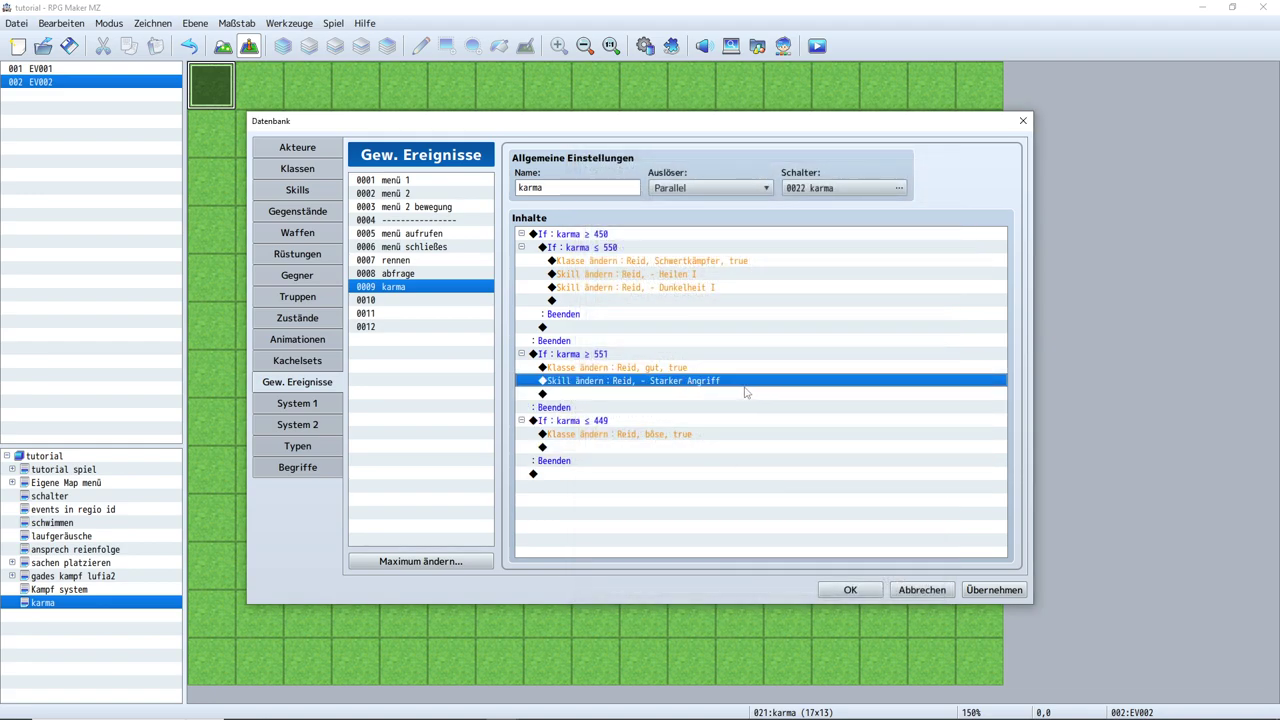
left_click(628, 449)
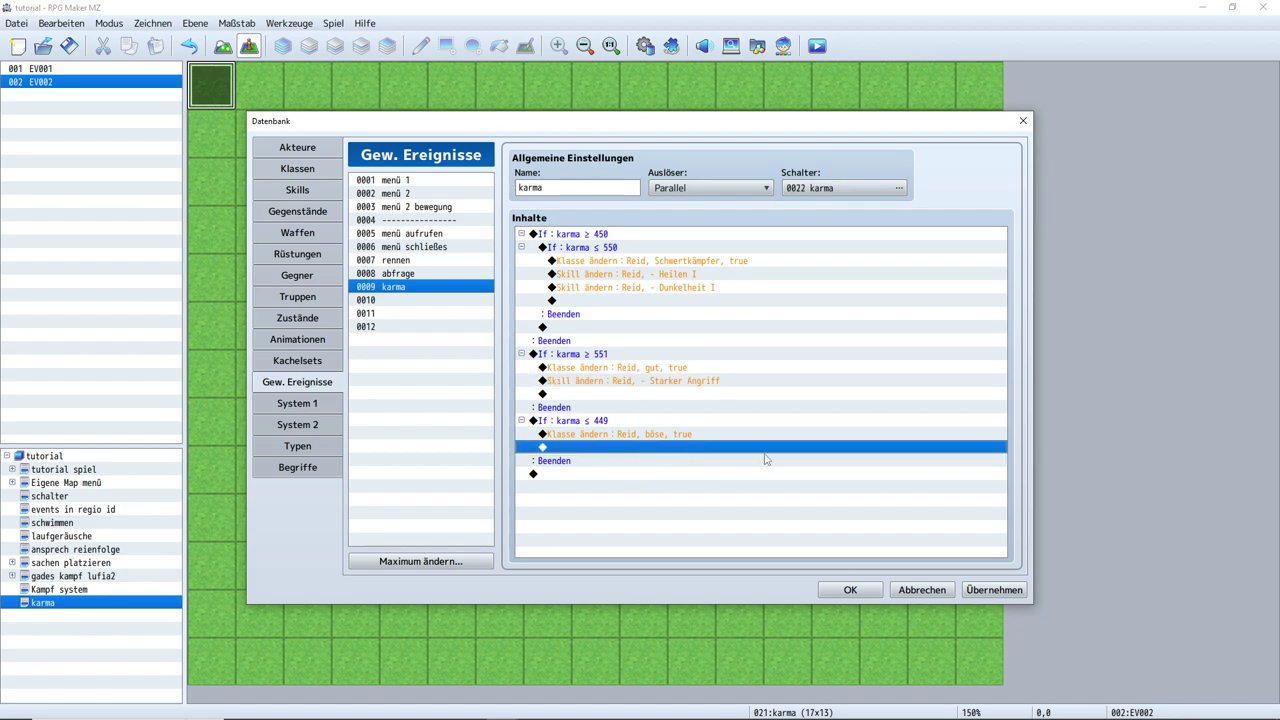
key("ctrl+v")
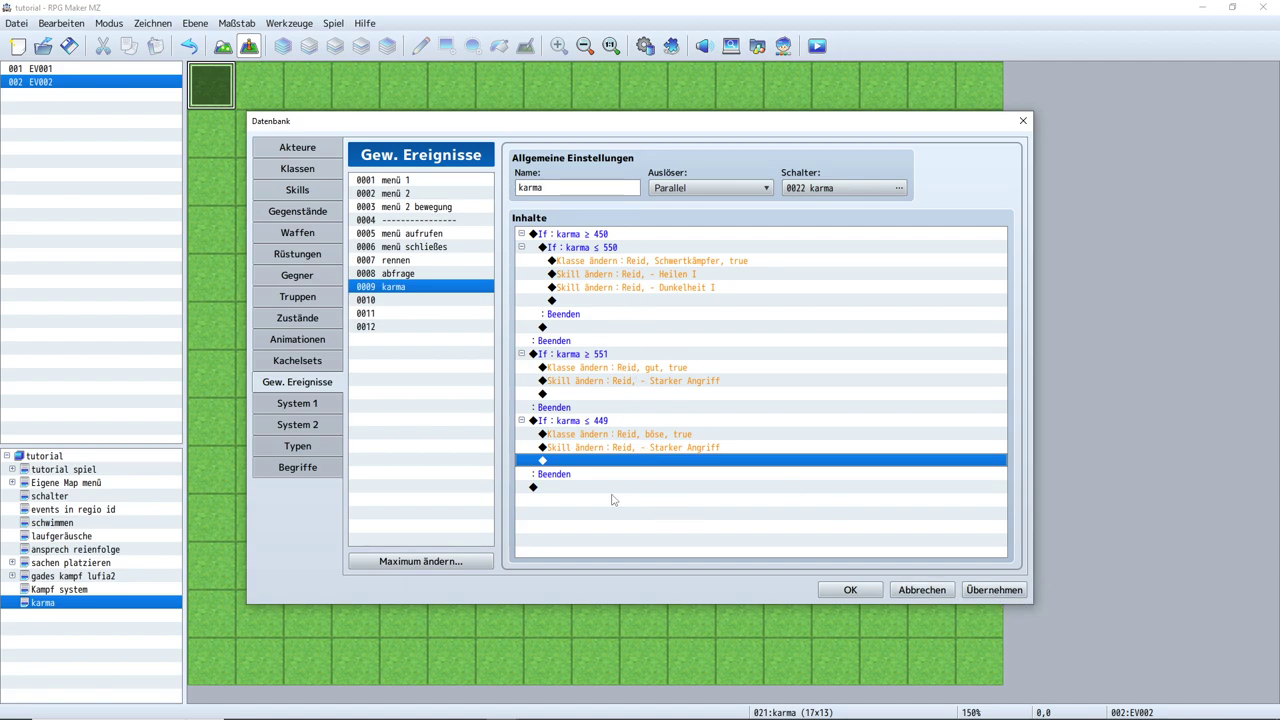
Review the class and skill changes in the three karma branches of the common event
left_click(632, 436)
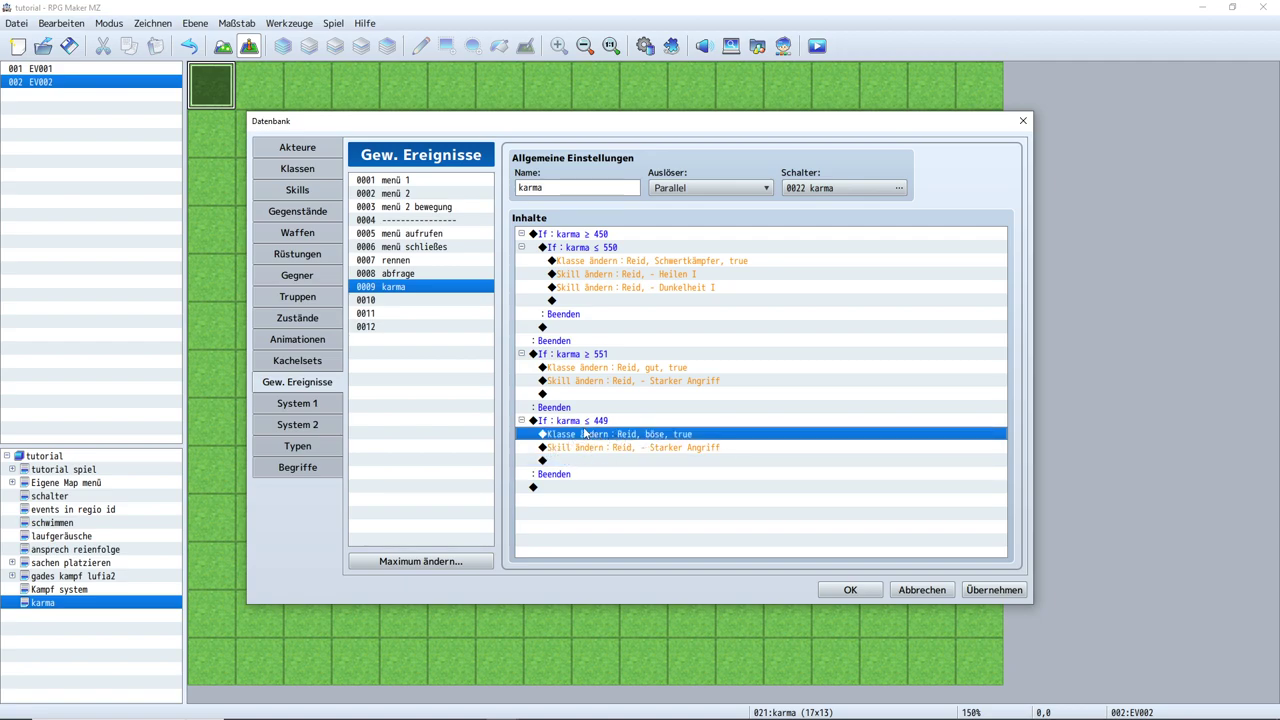
left_click(644, 276)
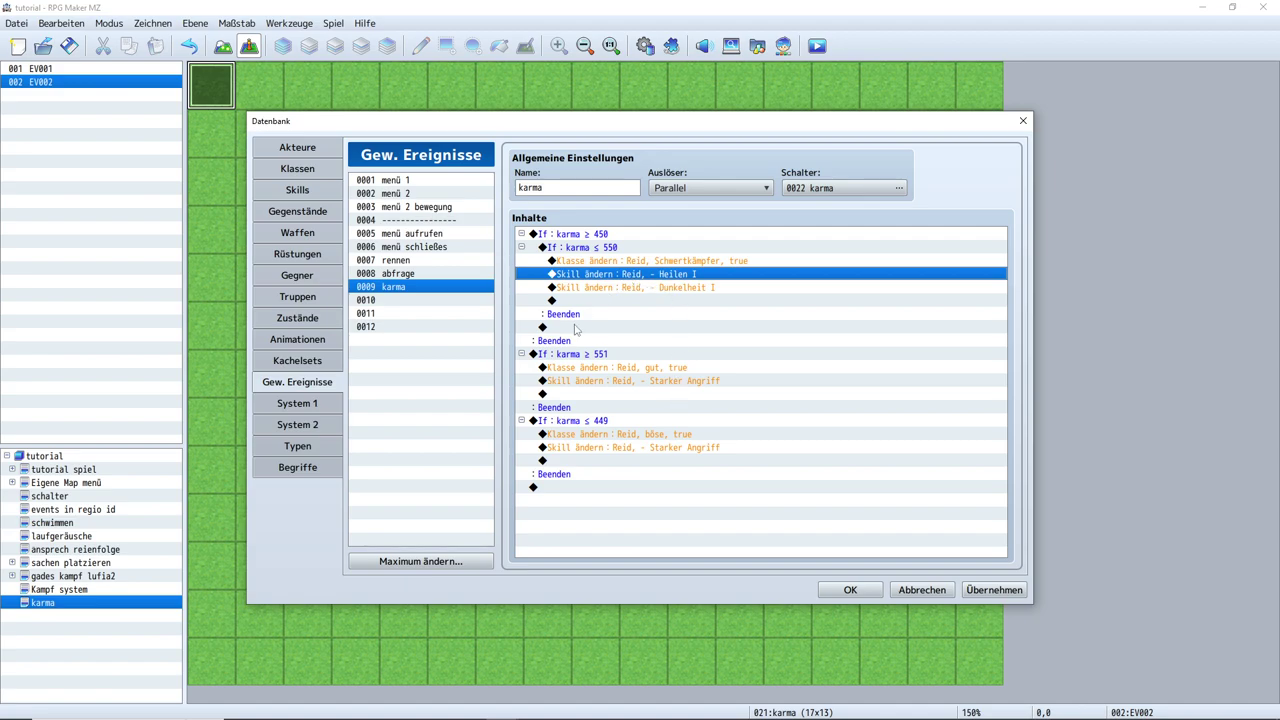
left_click(652, 382)
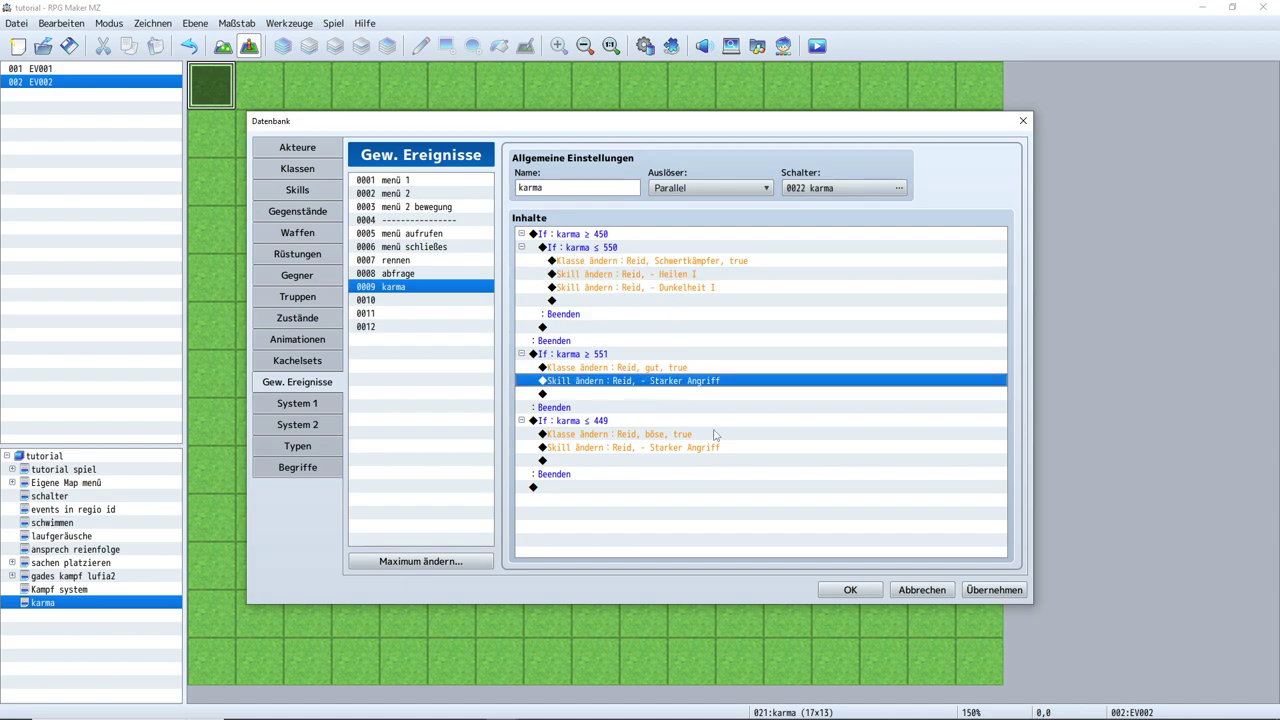
left_click(666, 360)
left_click(630, 367)
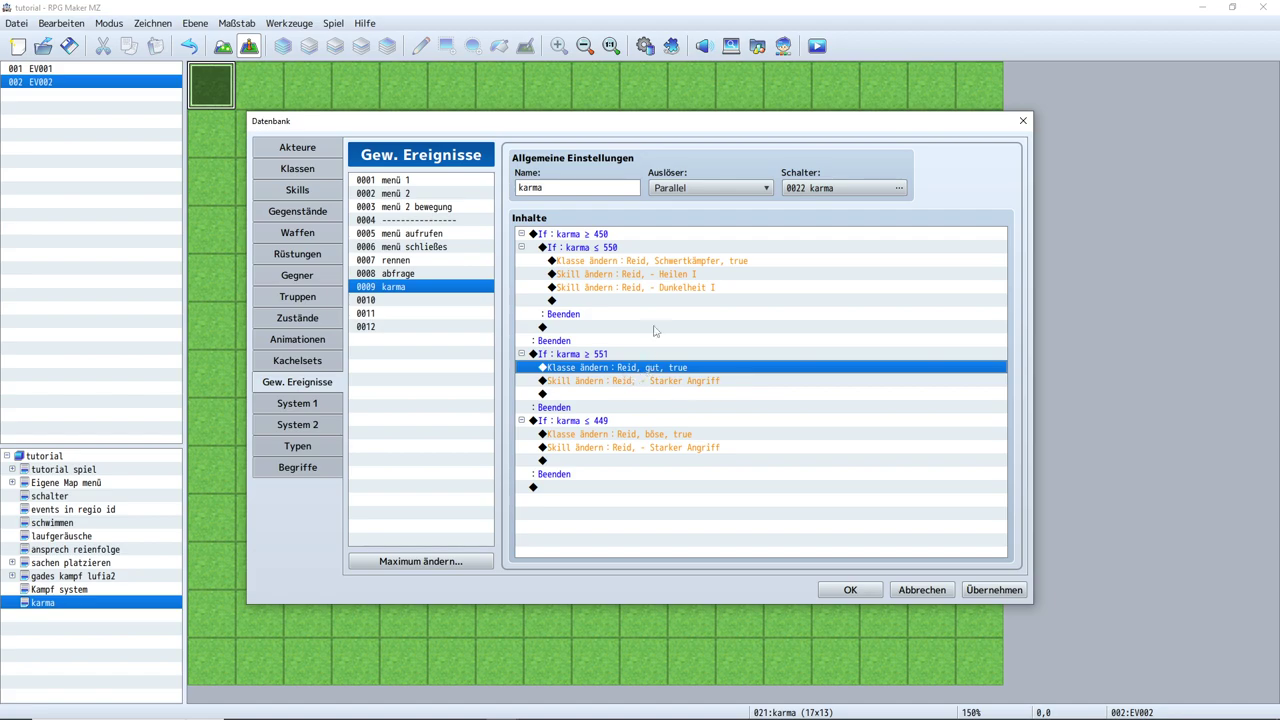
left_click(652, 276)
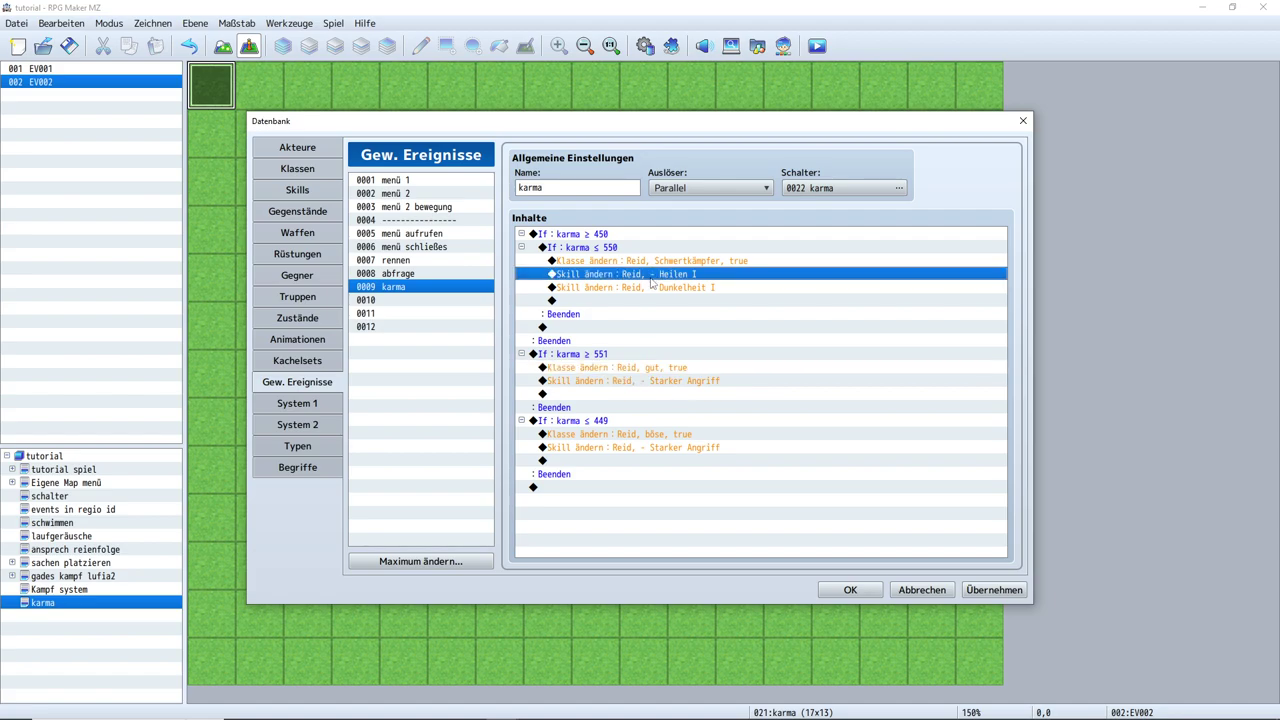
left_click(668, 436)
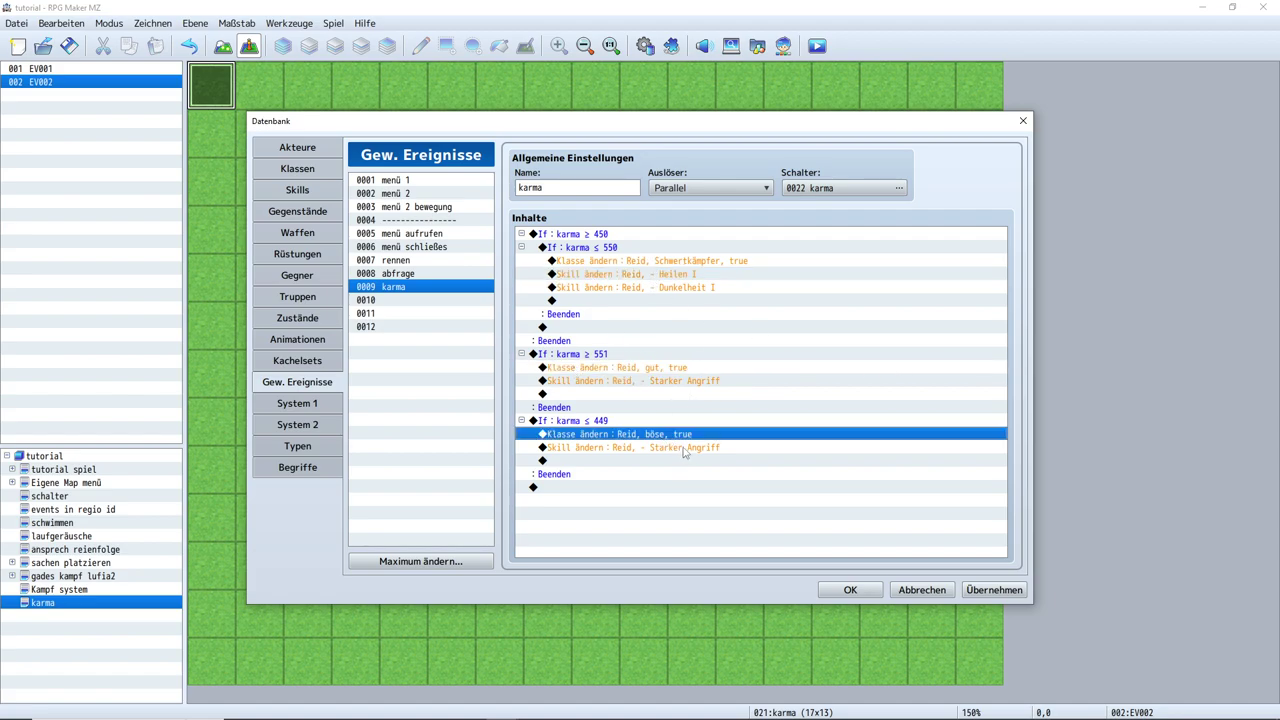
left_click(666, 289)
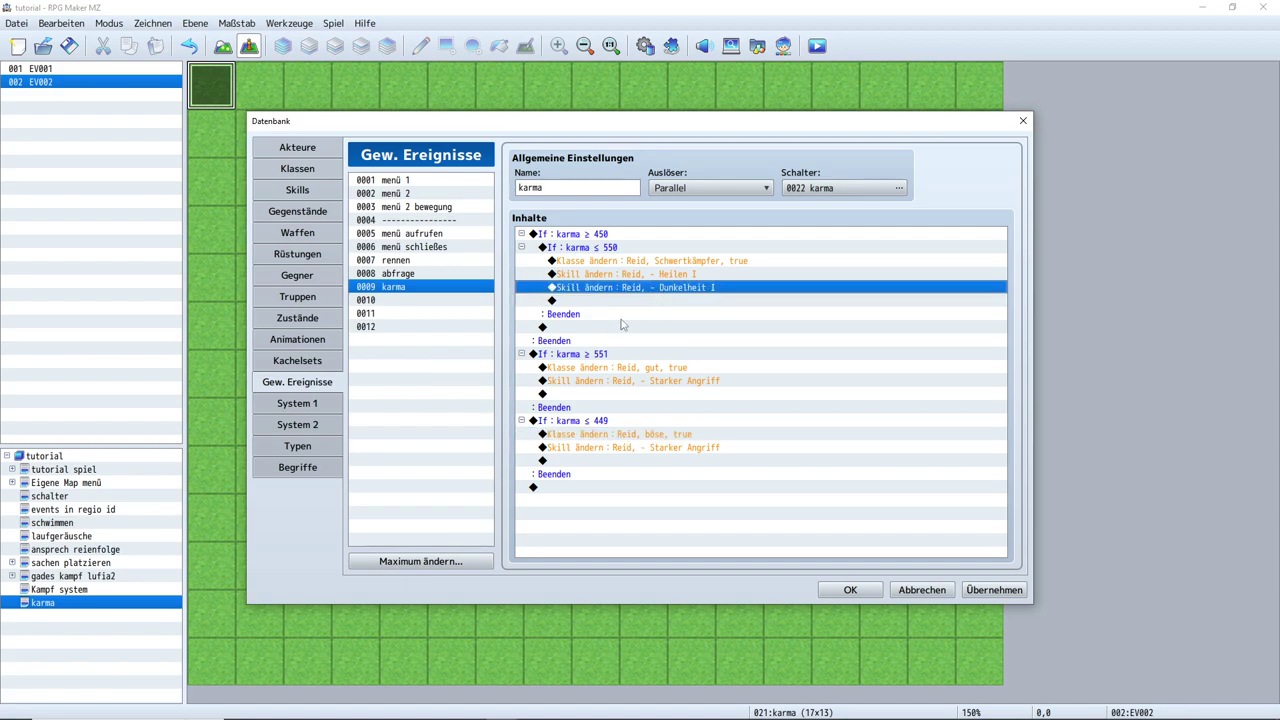
left_click(657, 264)
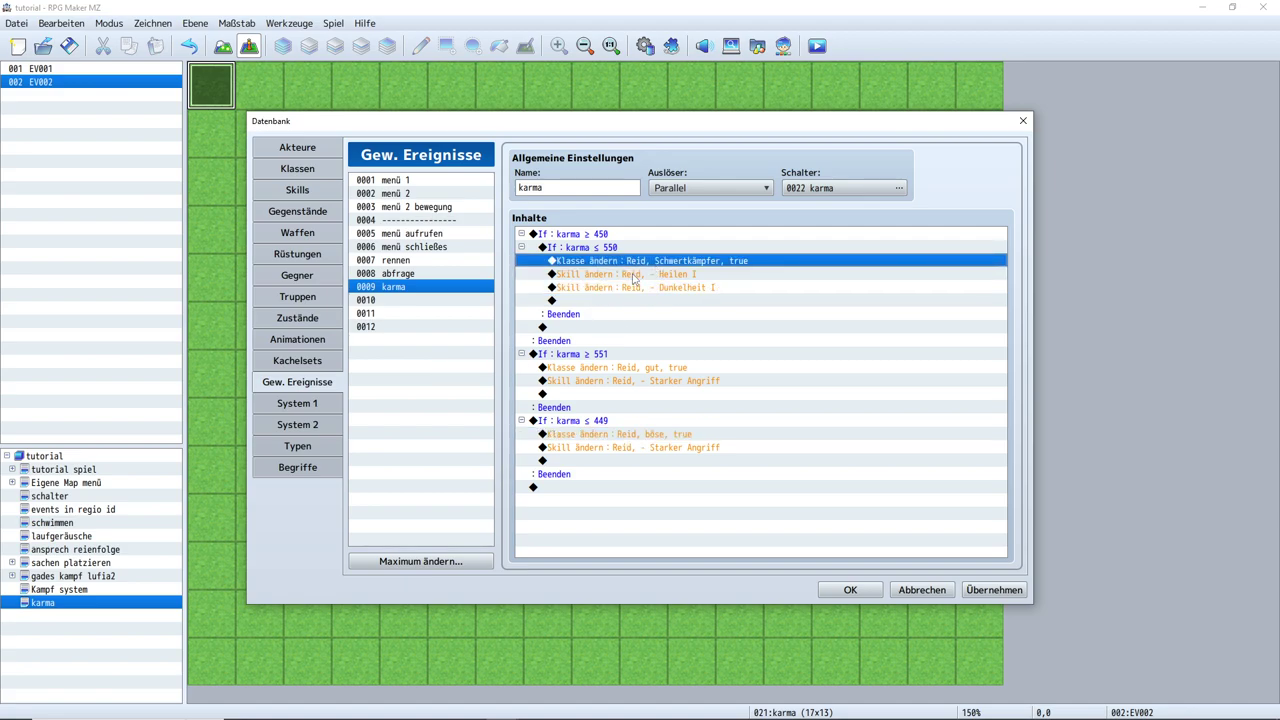
left_click(642, 382)
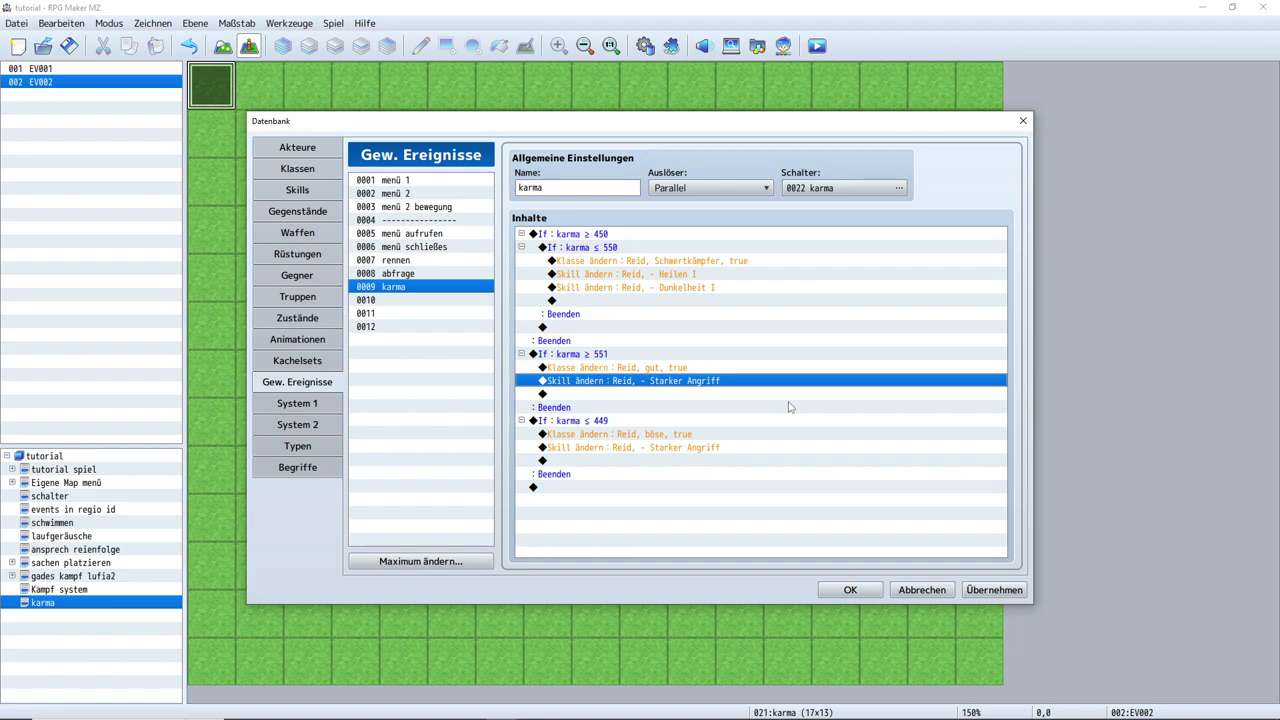
Apply the common event changes and close the database
left_click(994, 590)
left_click(830, 590)
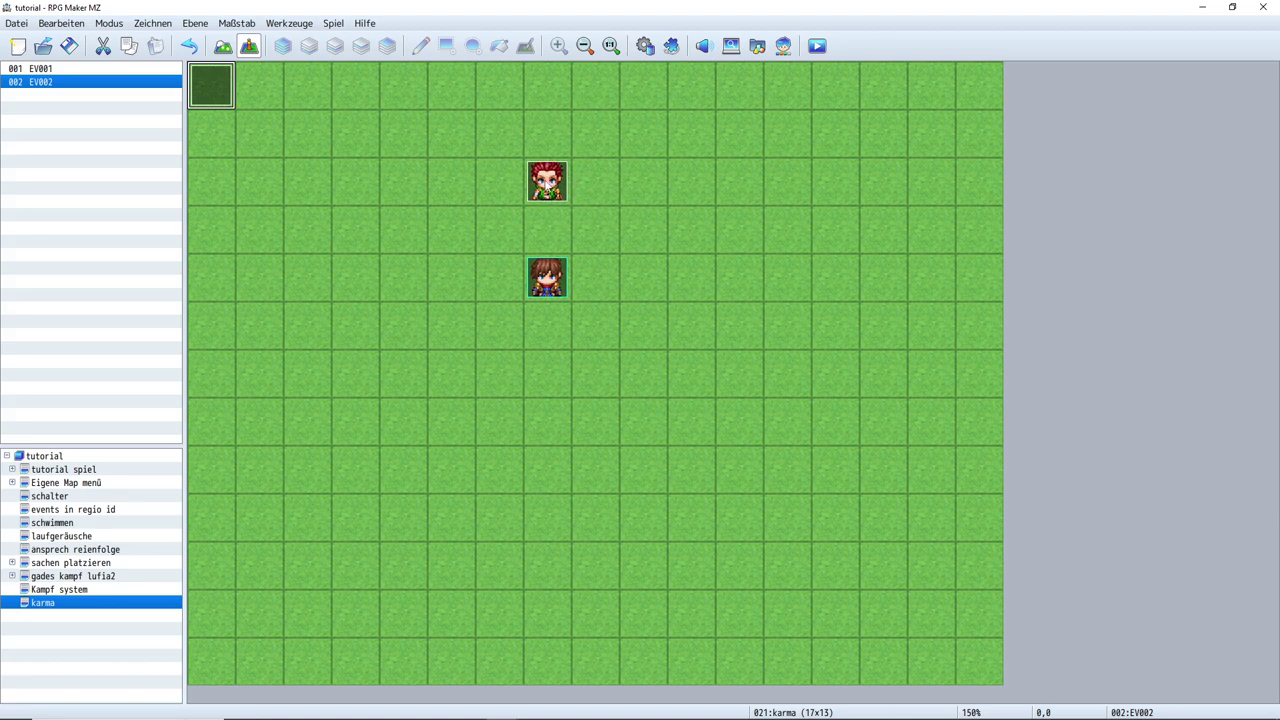
double_click(545, 185)
double_click(609, 328)
left_click(668, 226)
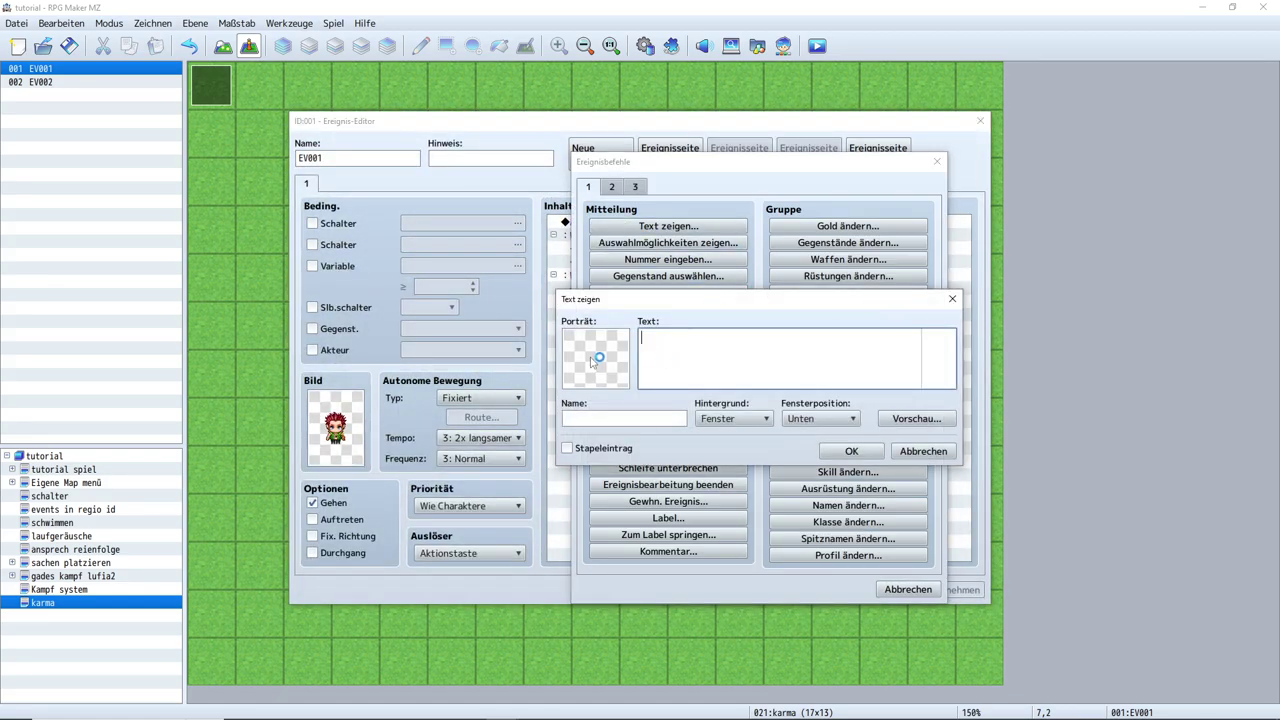
left_click(601, 362)
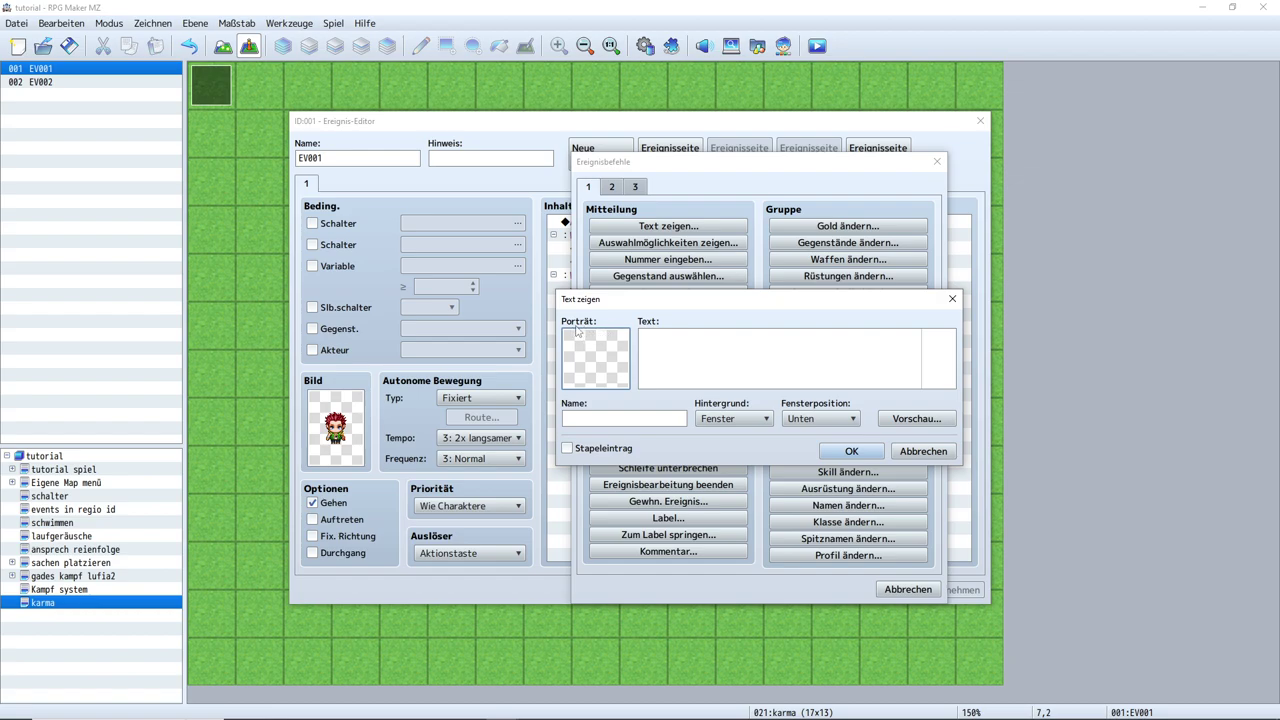
double_click(595, 368)
left_click(588, 263)
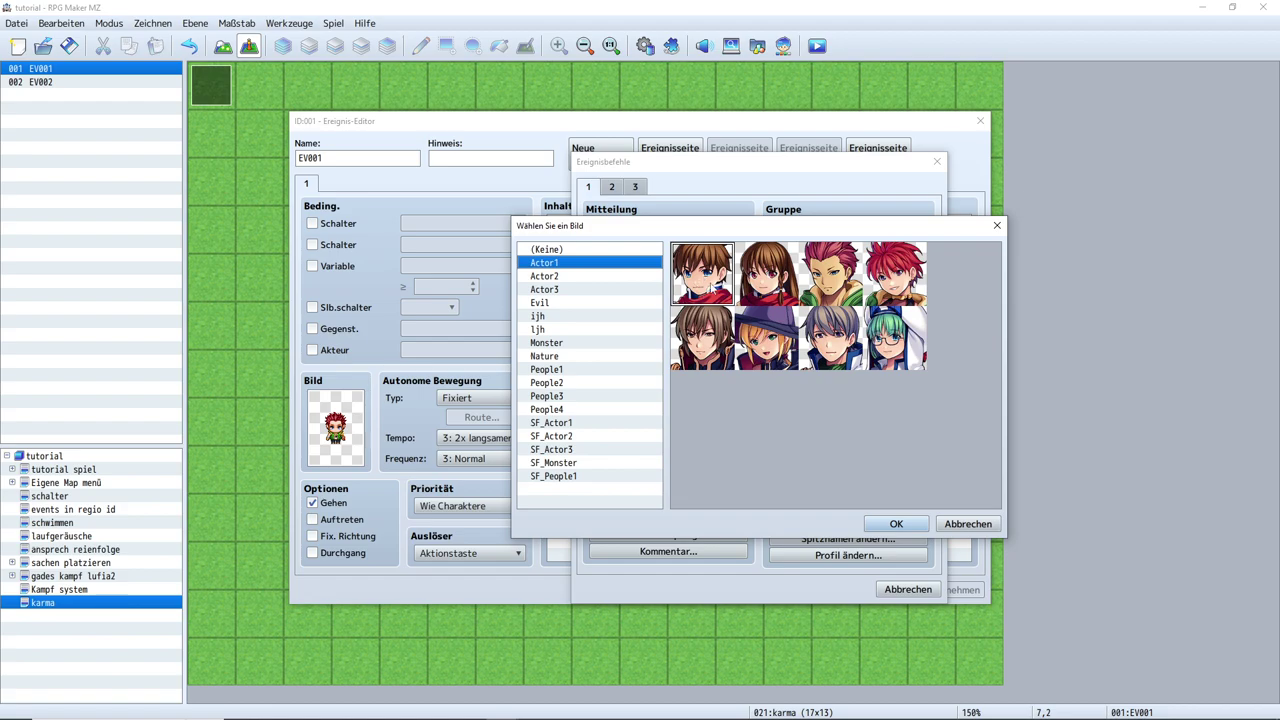
left_click(825, 277)
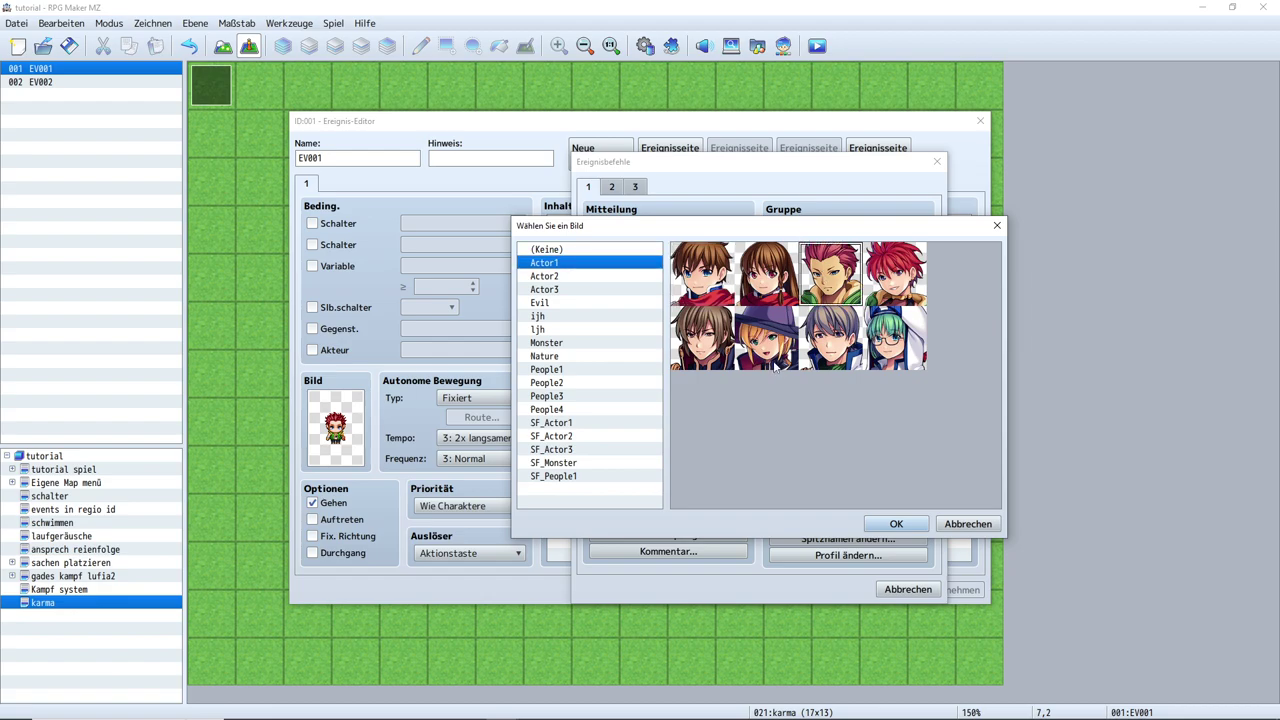
left_click(897, 284)
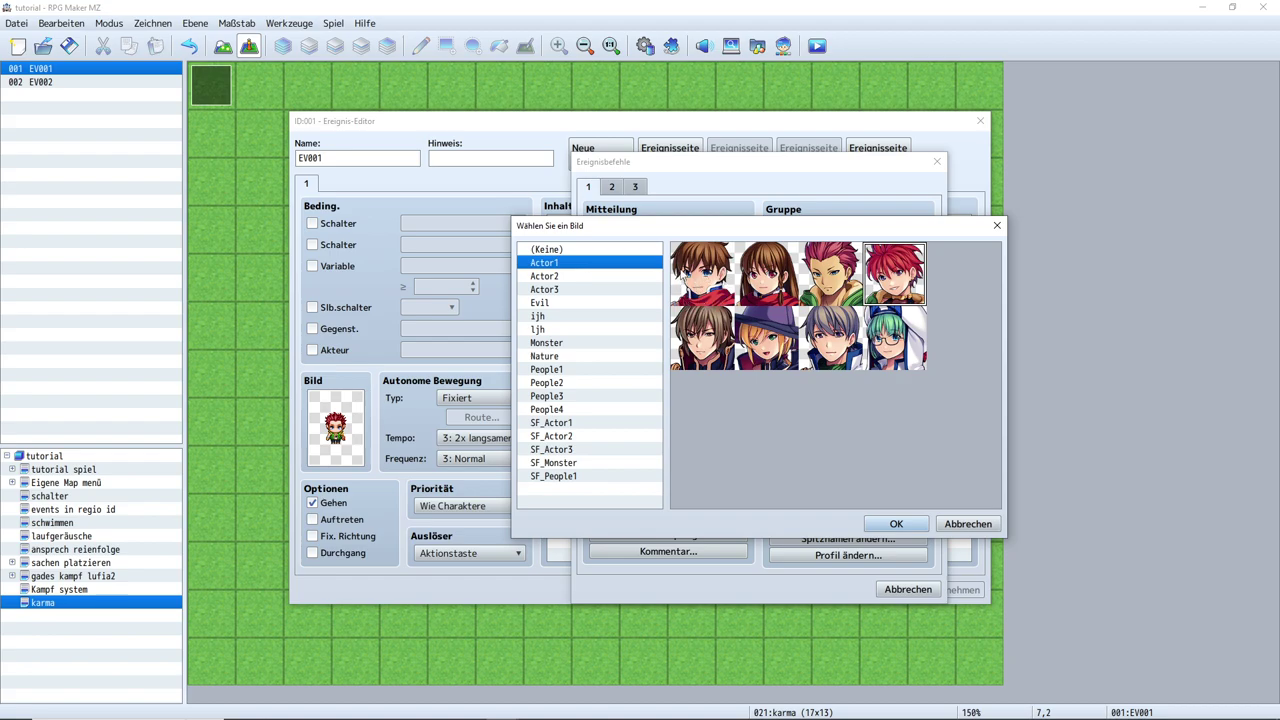
left_click(997, 225)
left_click(952, 298)
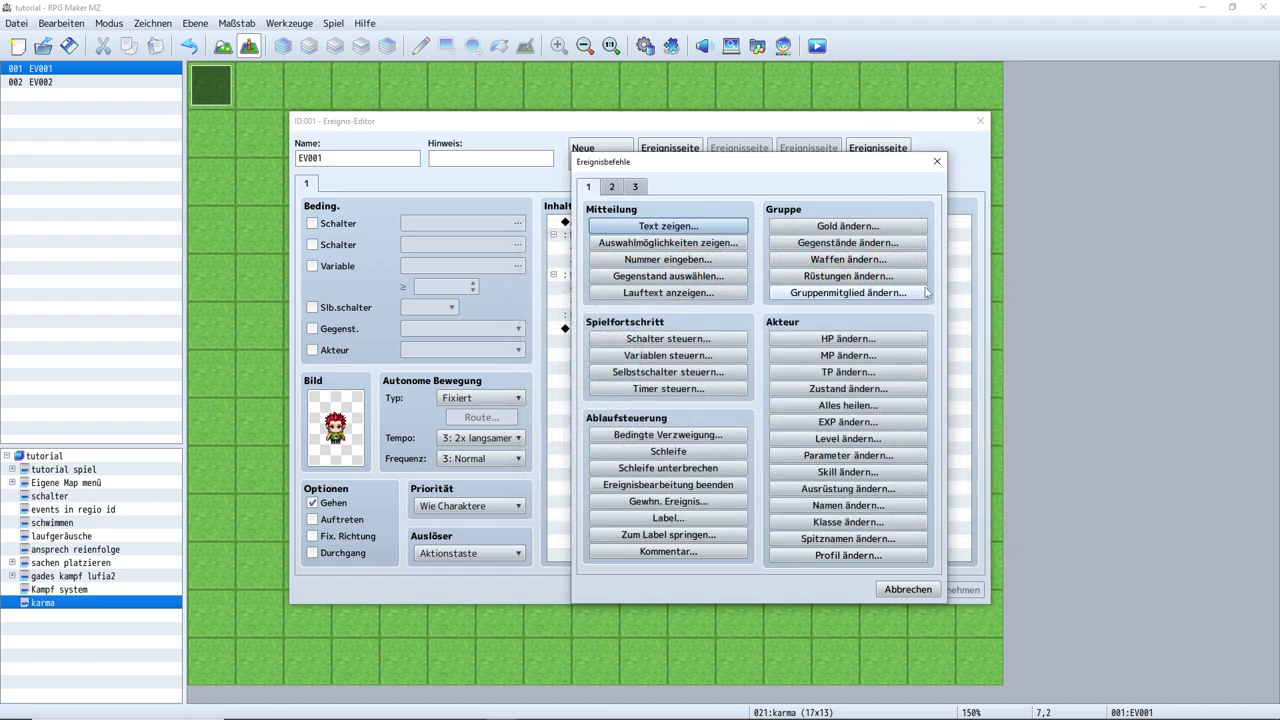
left_click(937, 161)
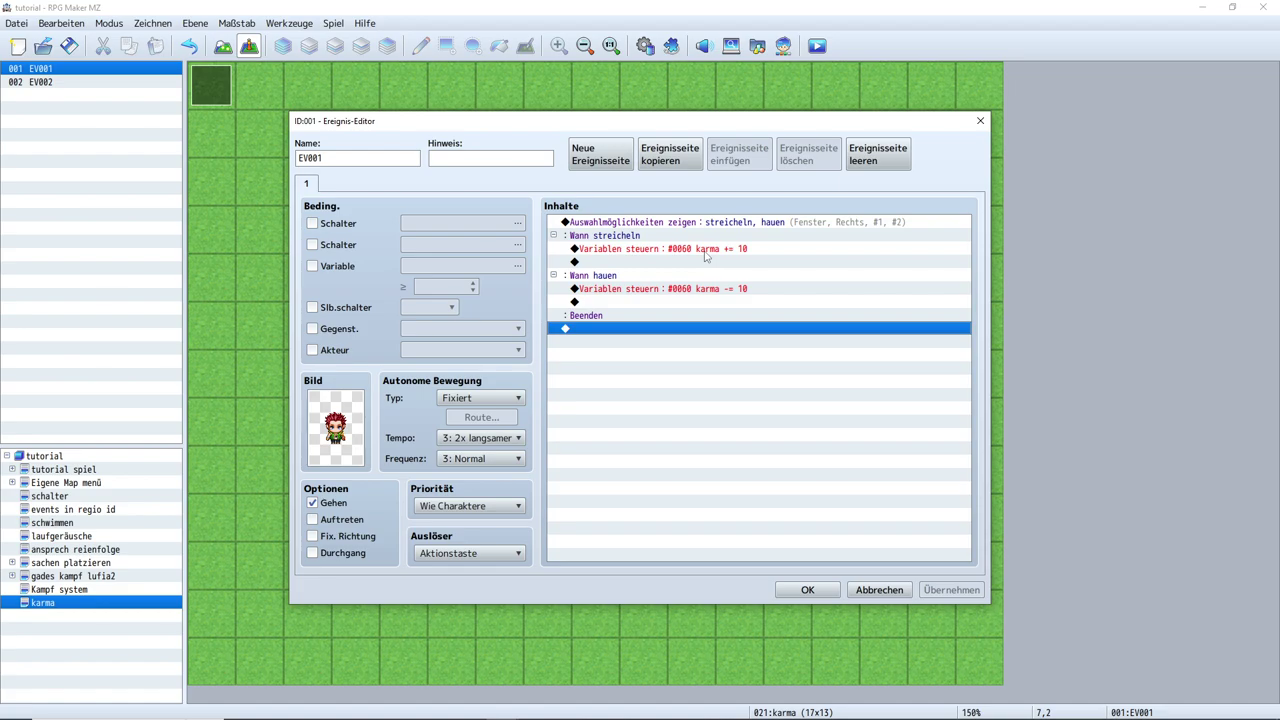
Below the choices in EV001, add a conditional branch for variable 0060 karma ≥ constant 551
double_click(630, 330)
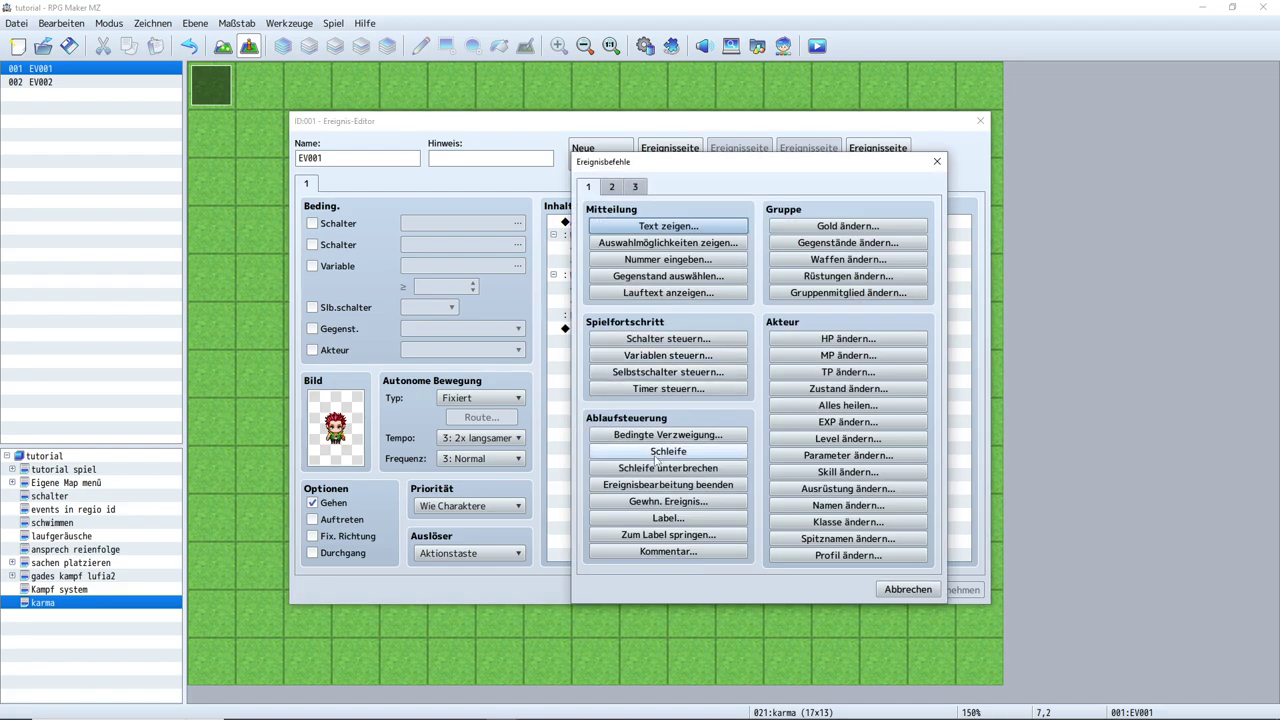
left_click(667, 434)
left_click(618, 323)
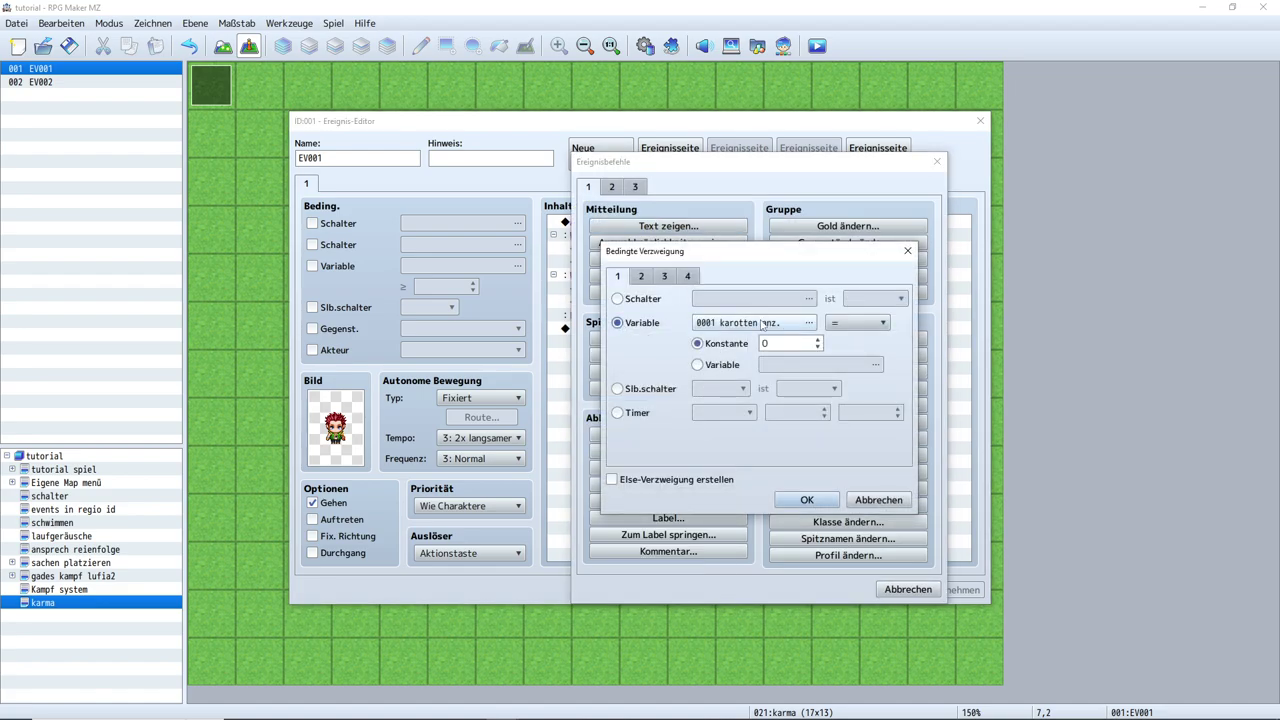
left_click(738, 323)
left_click(721, 546)
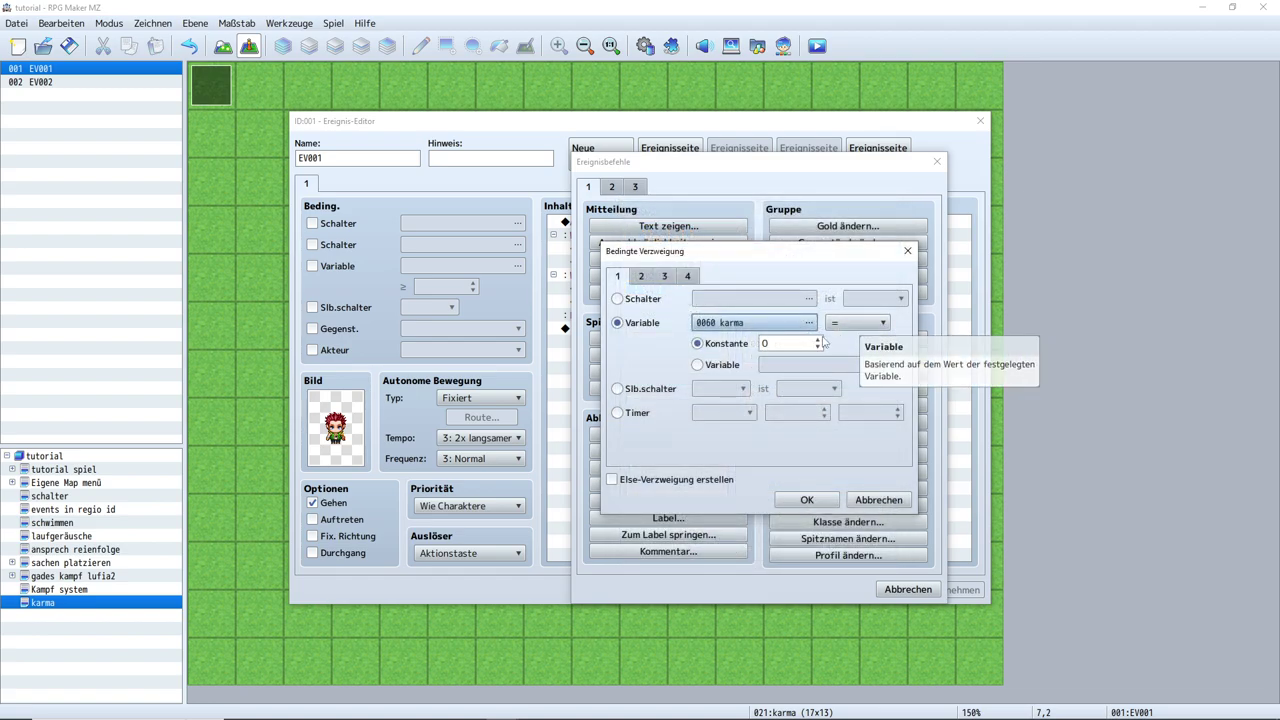
left_click(858, 324)
left_click(855, 355)
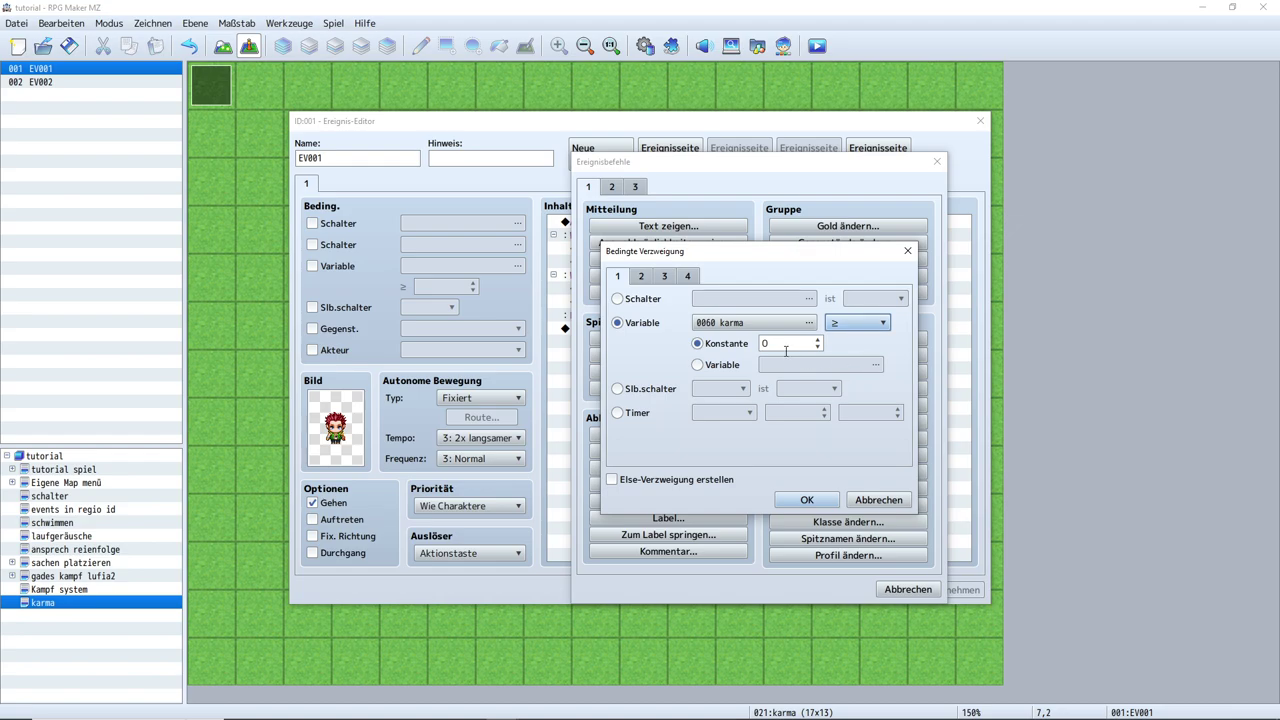
left_click(792, 343)
type("551")
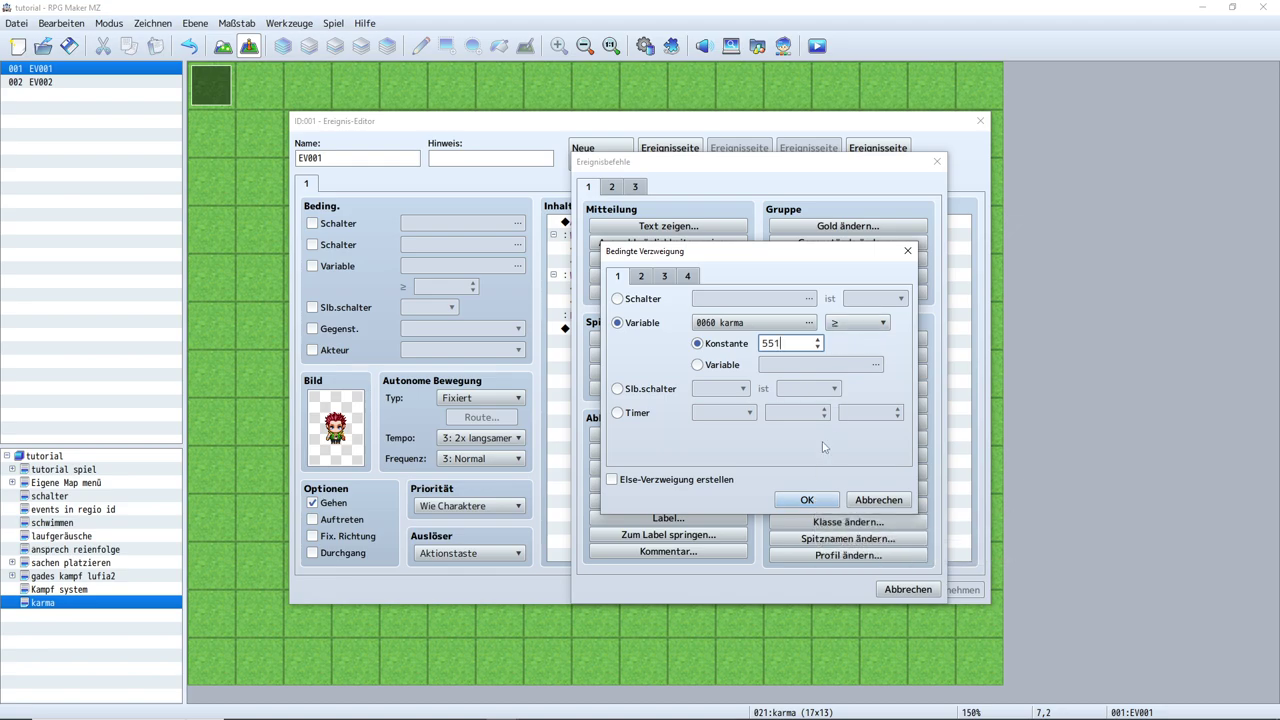
left_click(815, 500)
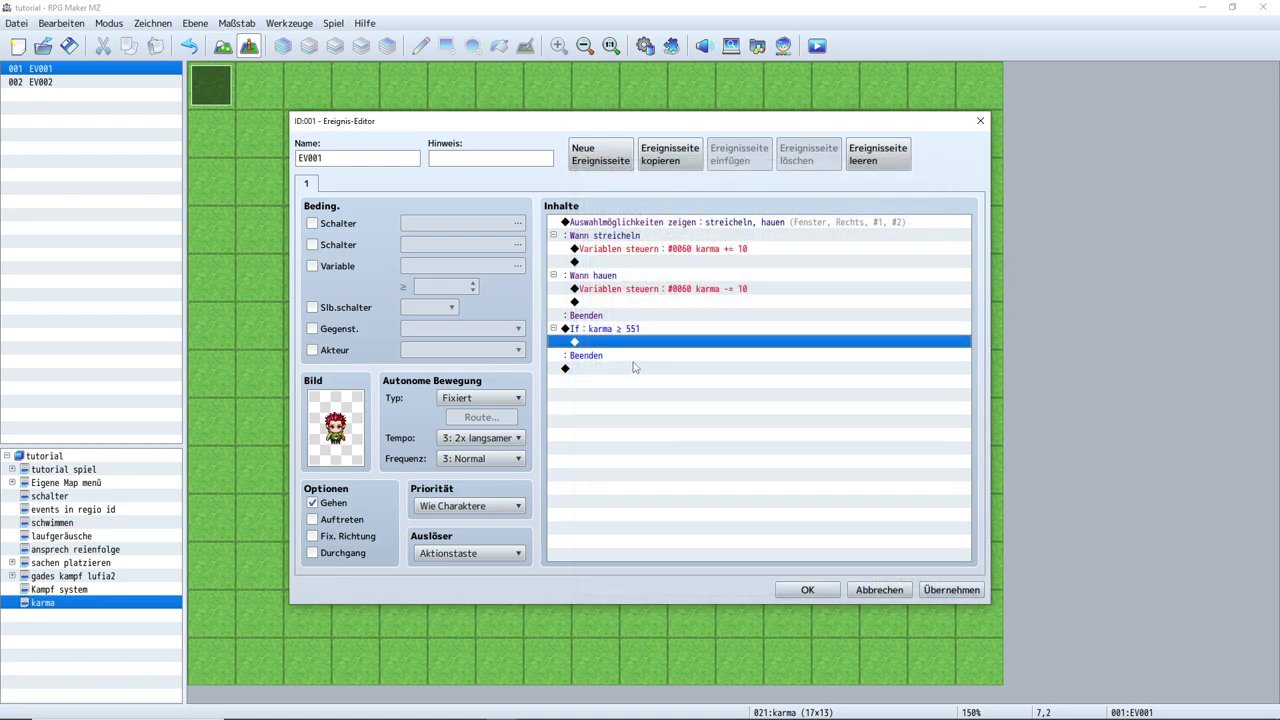
Add a text message reading "sdgsgsdgs" inside EV001's karma ≥ 551 branch
double_click(612, 342)
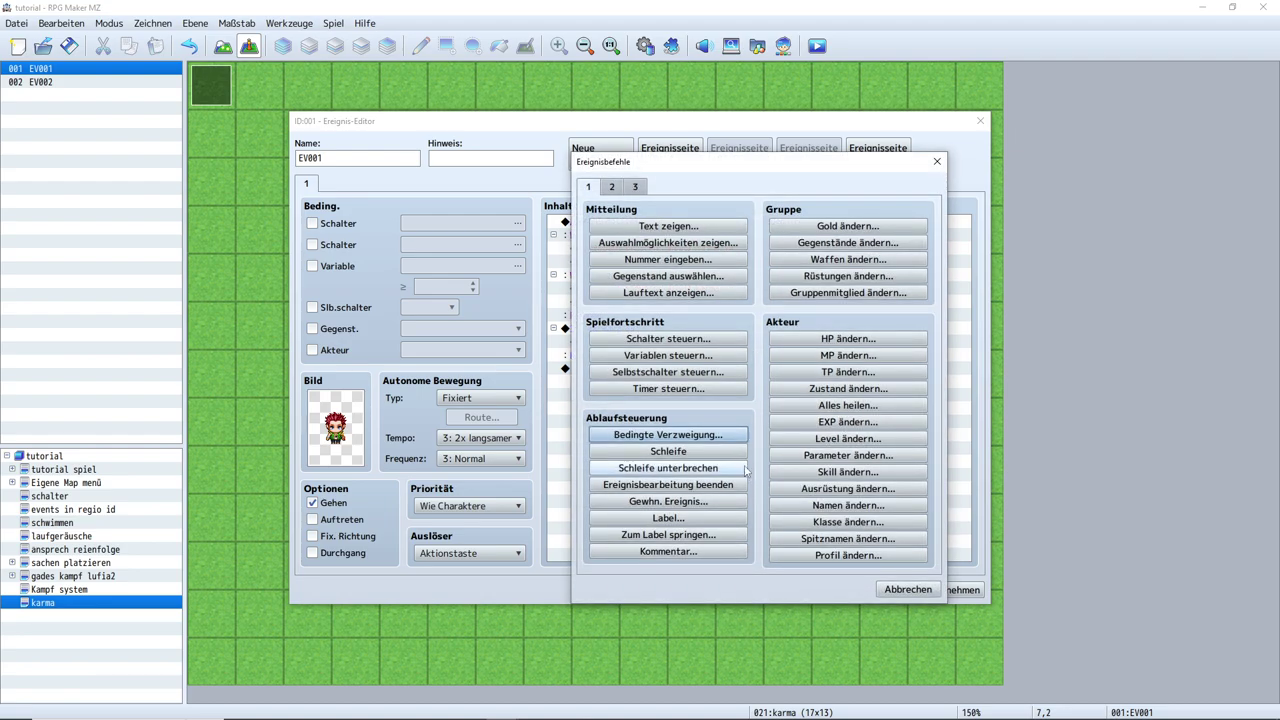
left_click(668, 226)
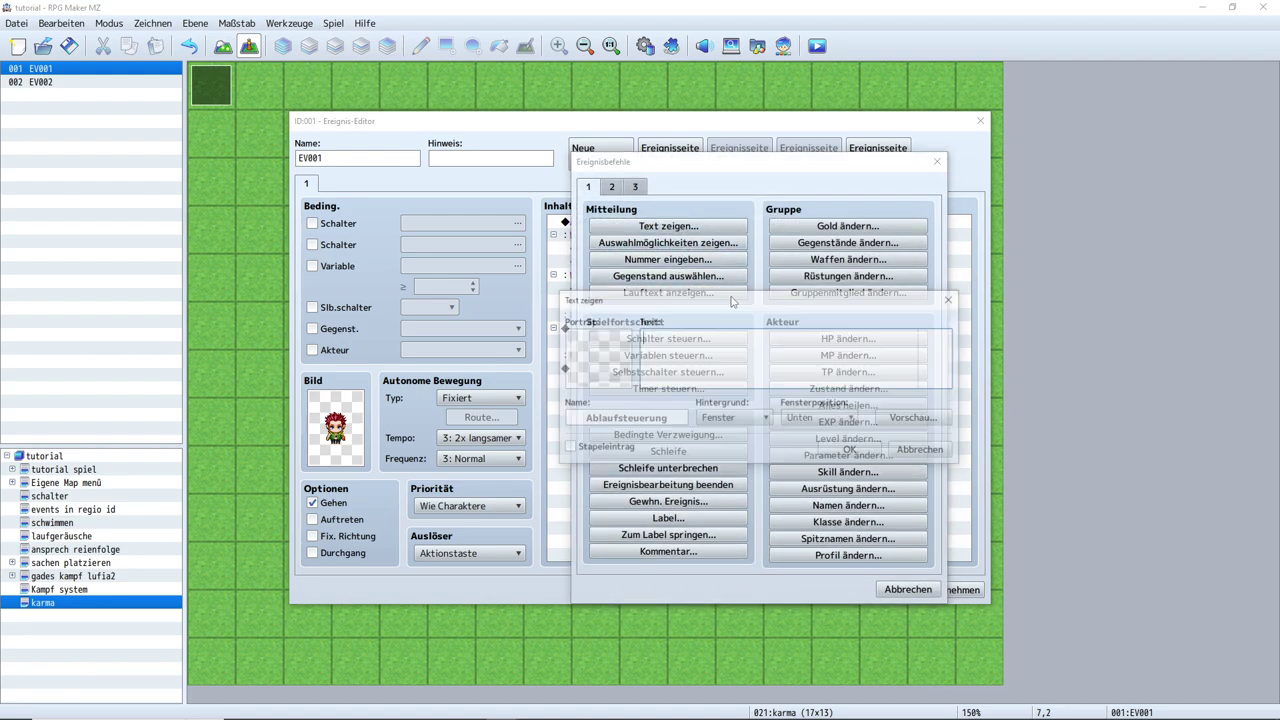
type("sdgsgsdgs")
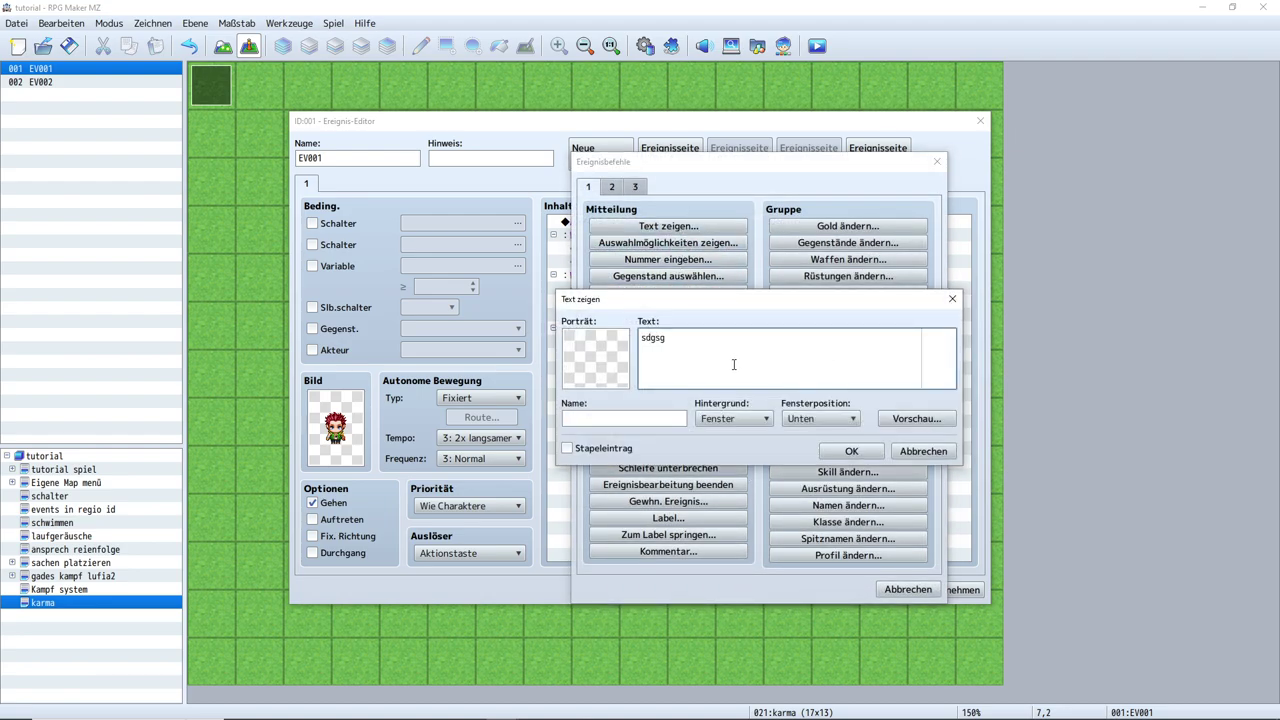
left_click(853, 451)
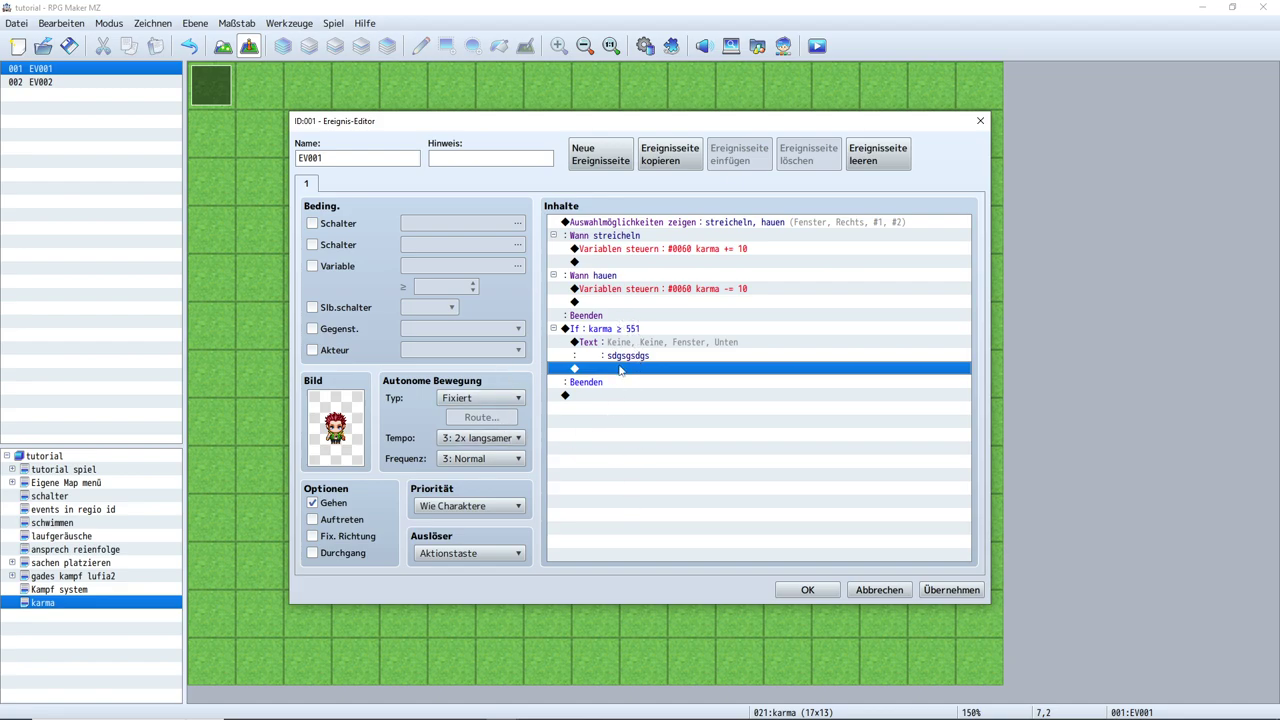
Delete the sample text and the karma ≥ 551 branch from EV001, and save and close the event
left_click(680, 342)
key("Delete")
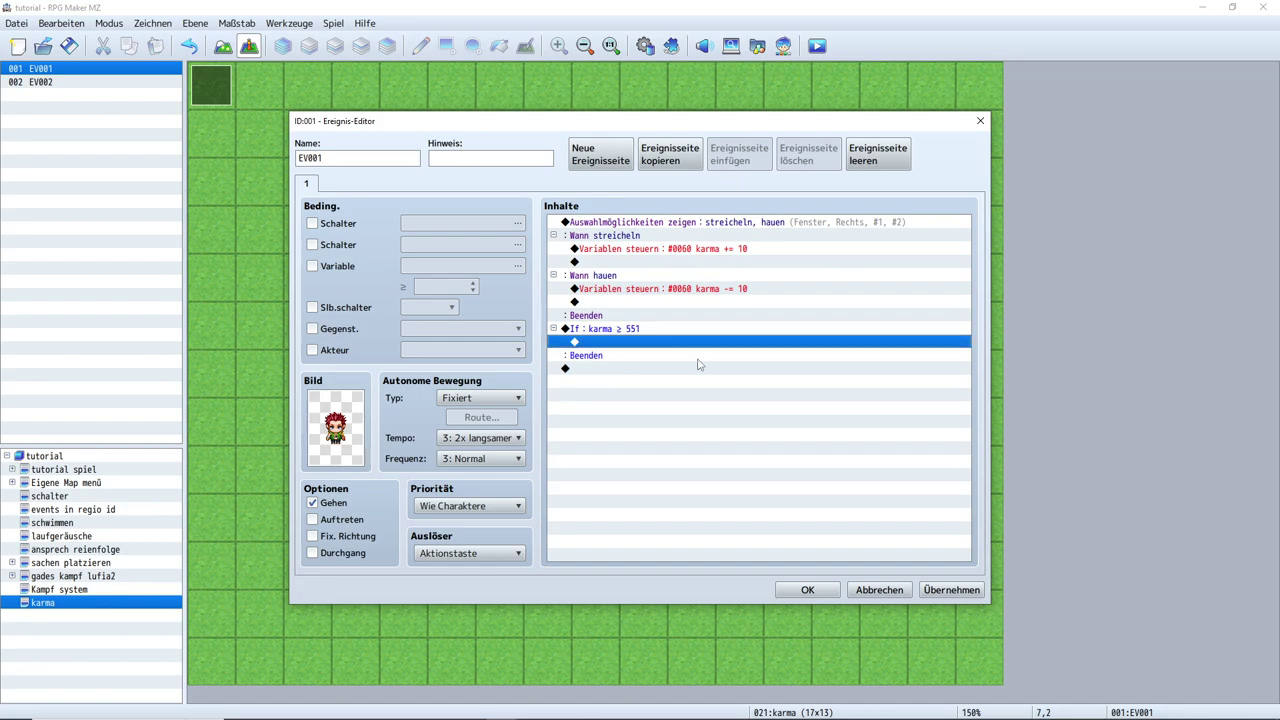
left_click(686, 329)
key("Delete")
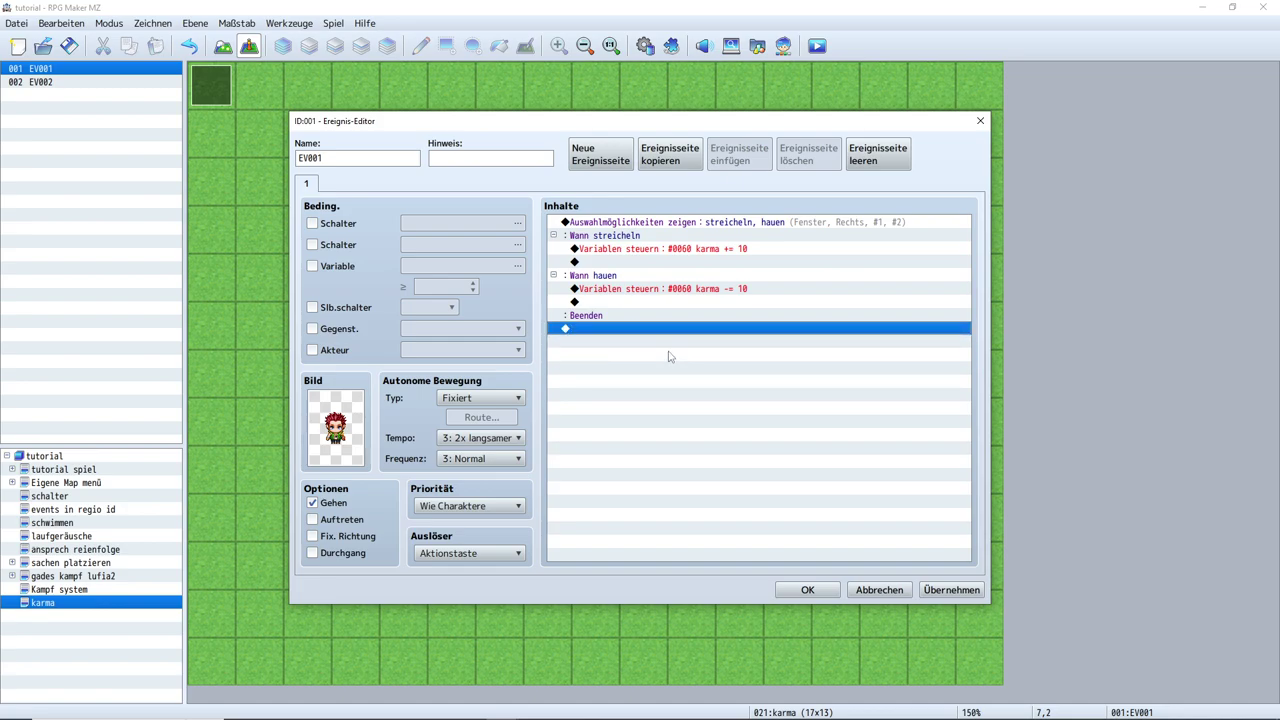
left_click(950, 590)
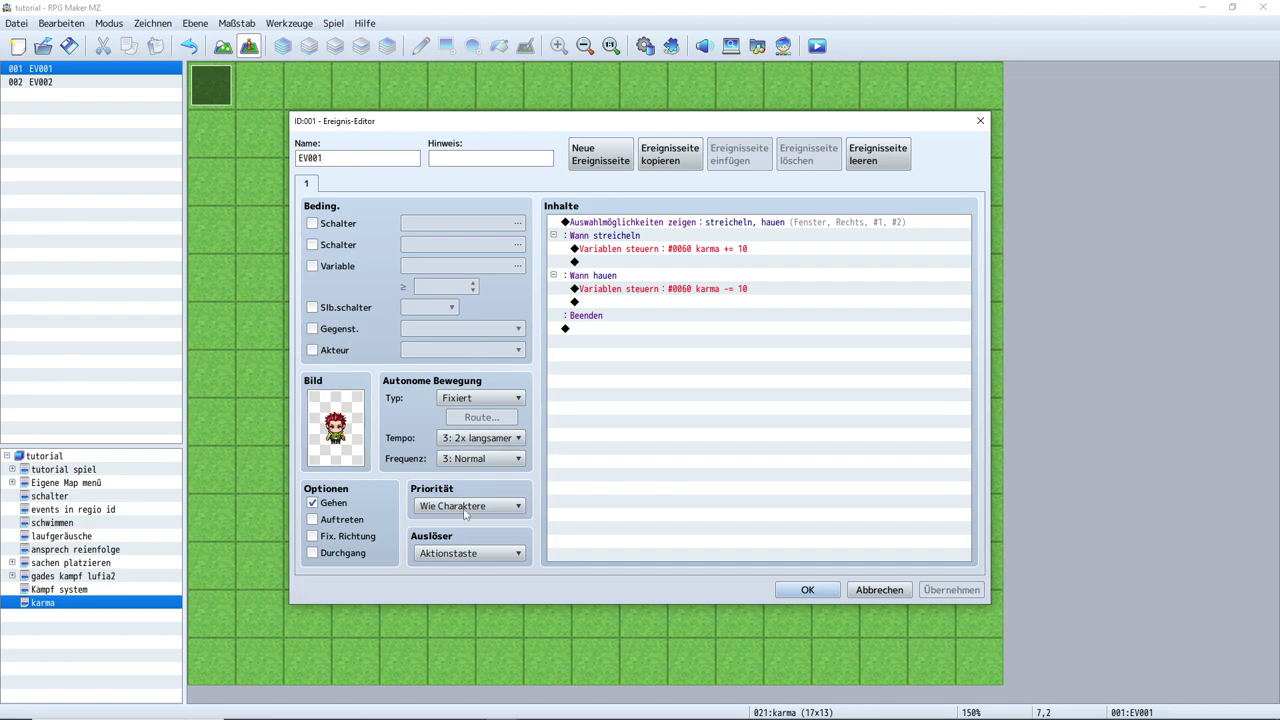
left_click(807, 589)
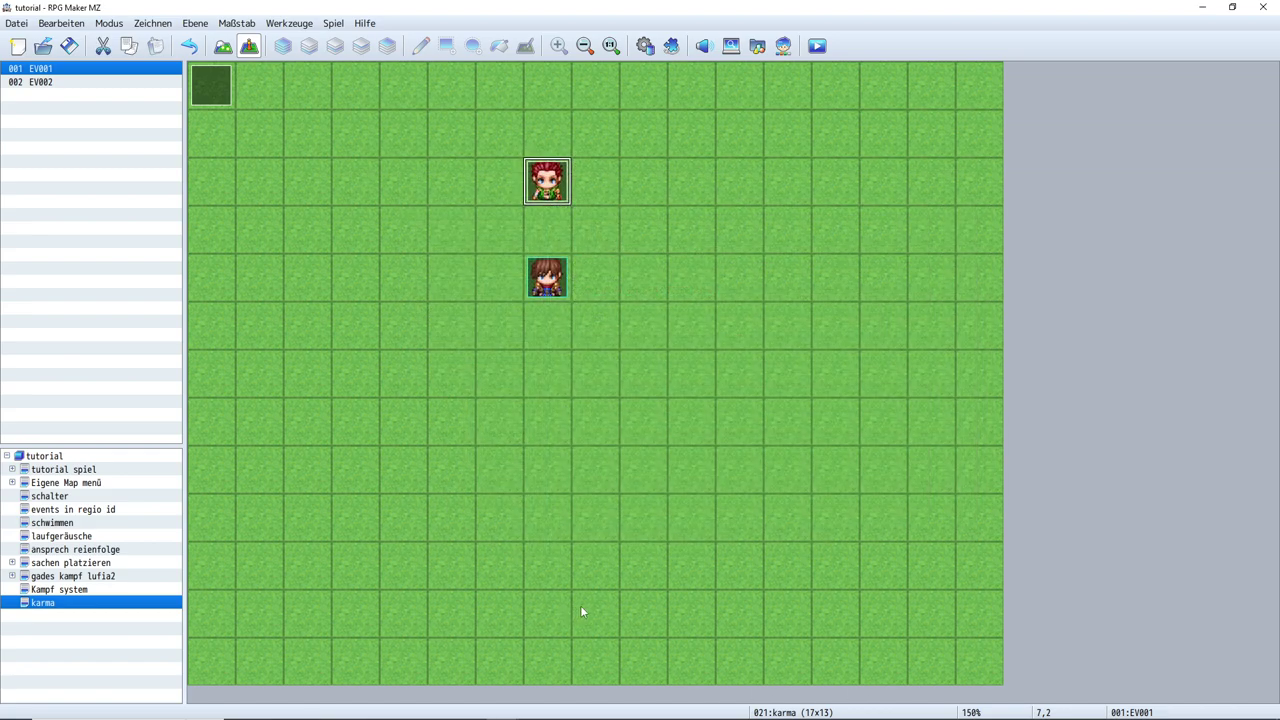